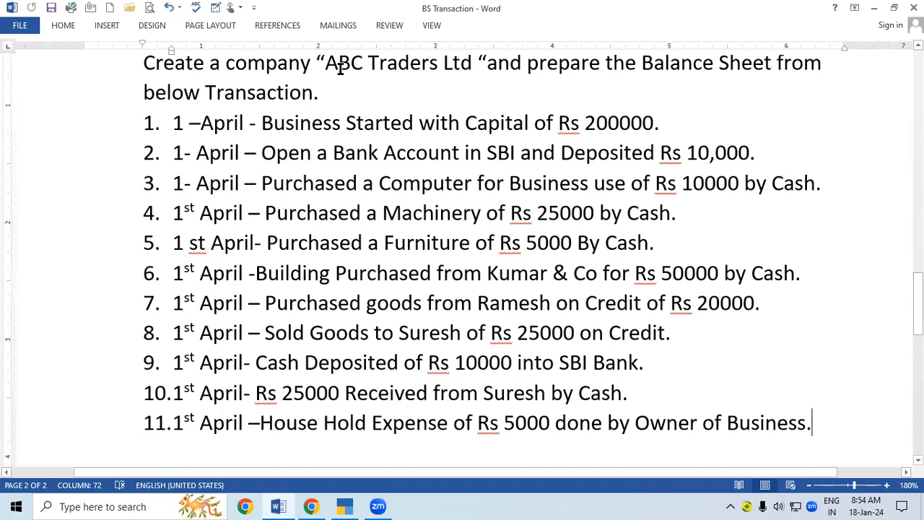
Switch to TallyPrime and shut the open company Gayatri Computers Ltd
click(345, 506)
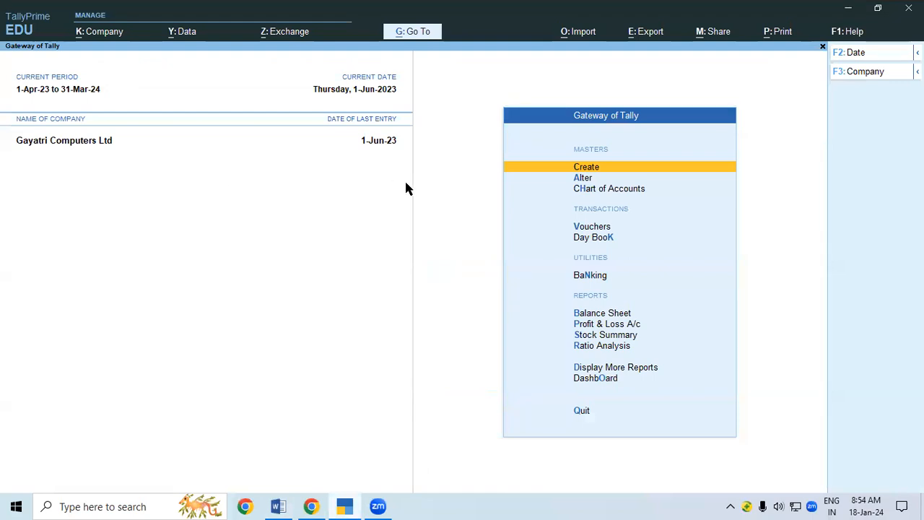
key(ctrl+F3)
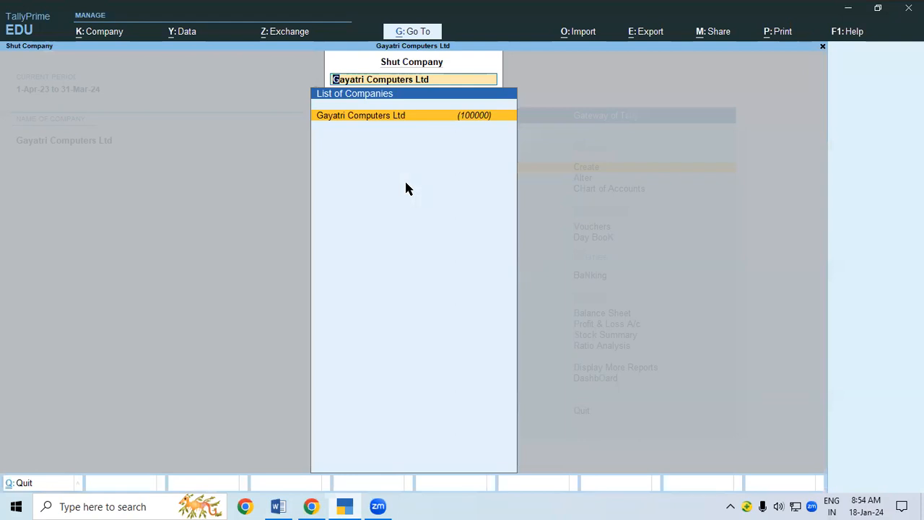
key(Return)
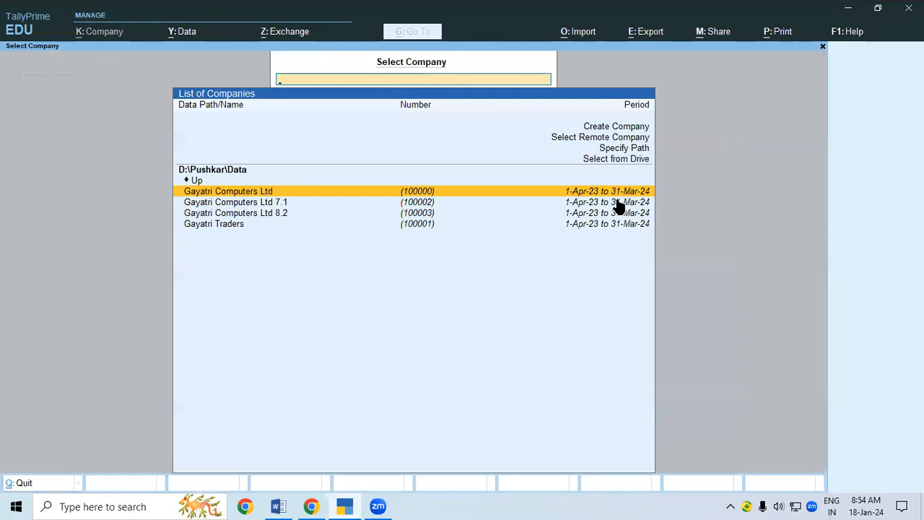
Start creating a new company and set both its company name and mailing name to ABC Traders
key(Up)
key(Up)
key(Up)
key(Up)
key(Up)
key(Up)
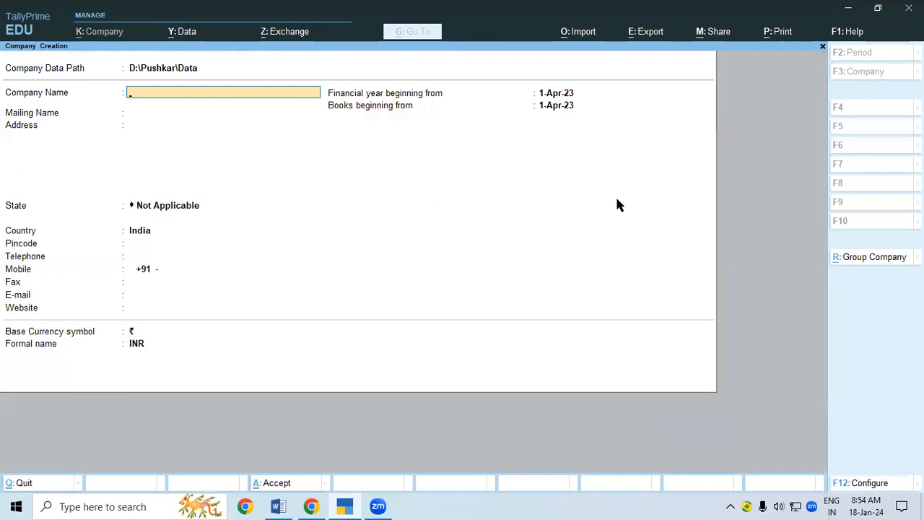
text(ABC Traders)
key(Return)
key(Return)
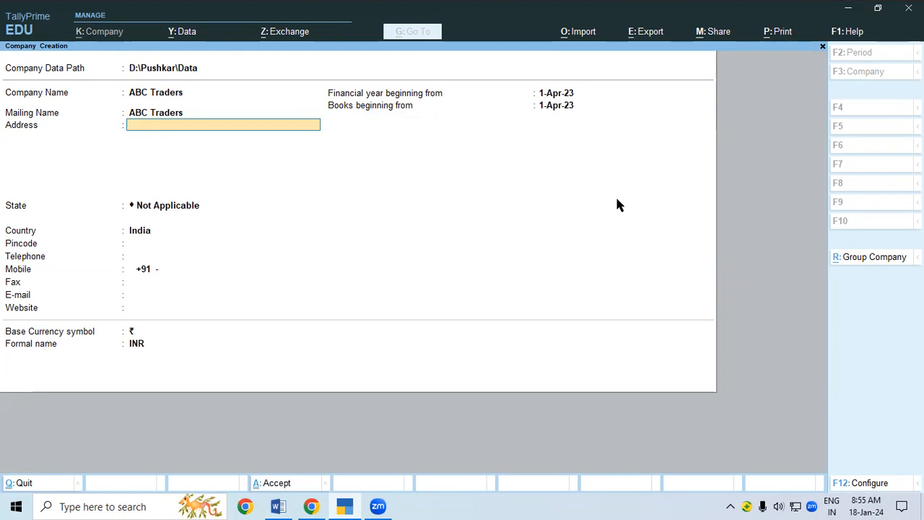
Fill in the company's address, set the state to Uttar Pradesh, and save the new company
text(Pa)
key(Return)
text(Kushinagar)
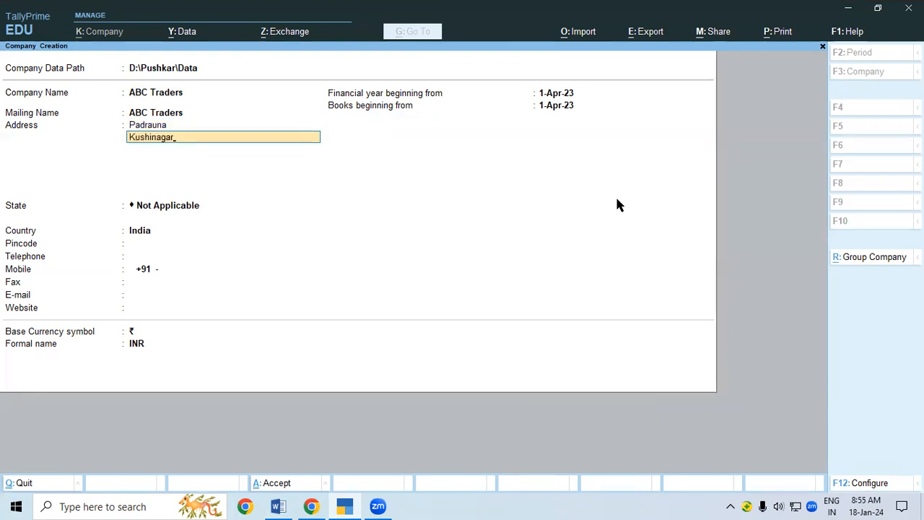
key(Return)
key(Return)
text(U)
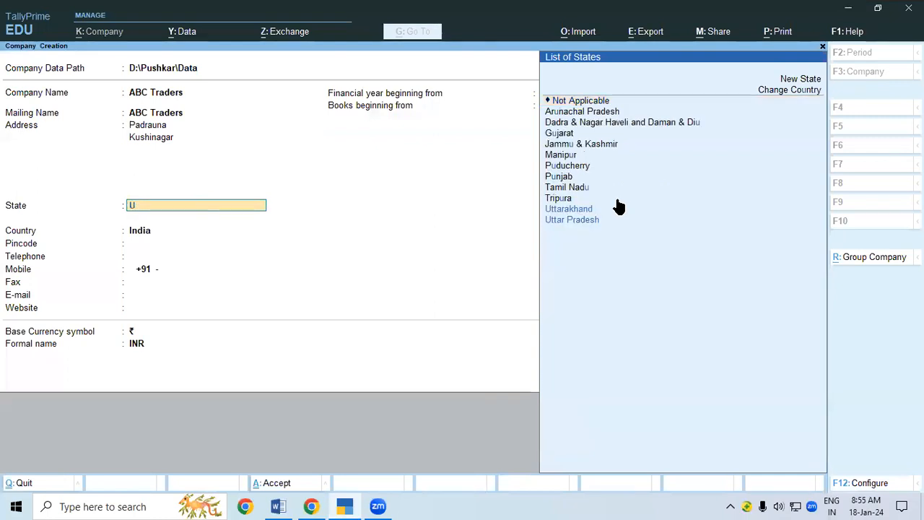
key(Down)
key(Return)
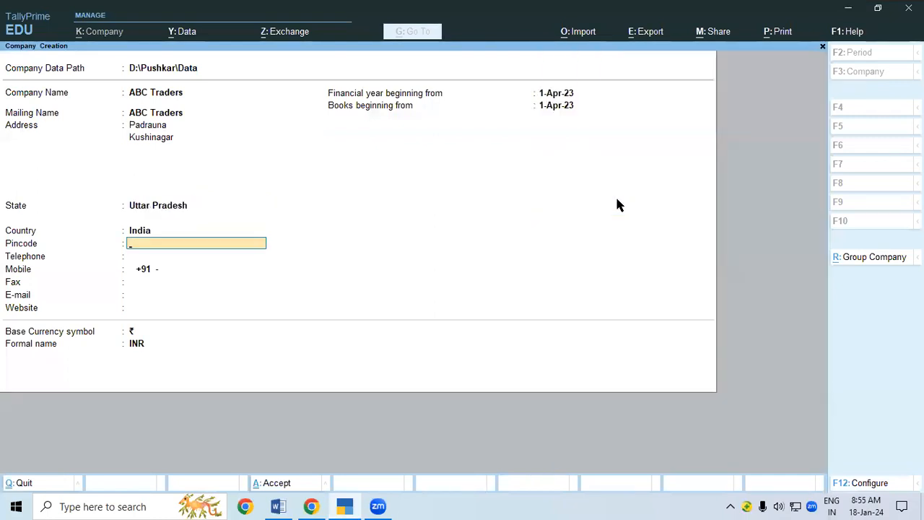
key(ctrl+a)
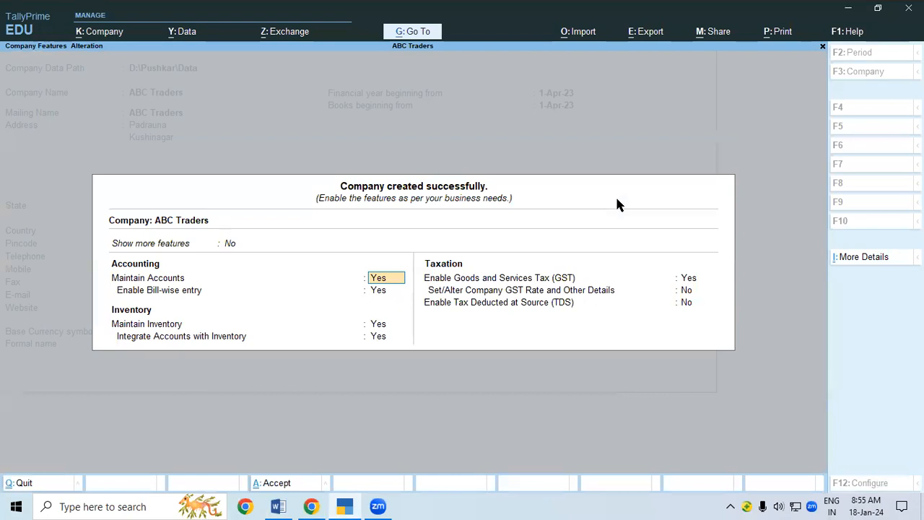
Disable Goods and Services Tax (GST) for ABC Traders and accept the company features
click(691, 281)
key(n)
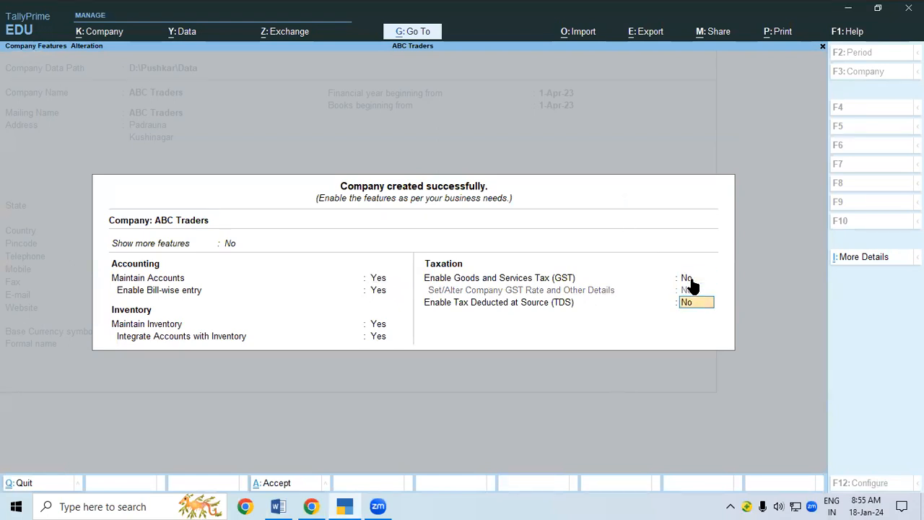
key(ctrl+a)
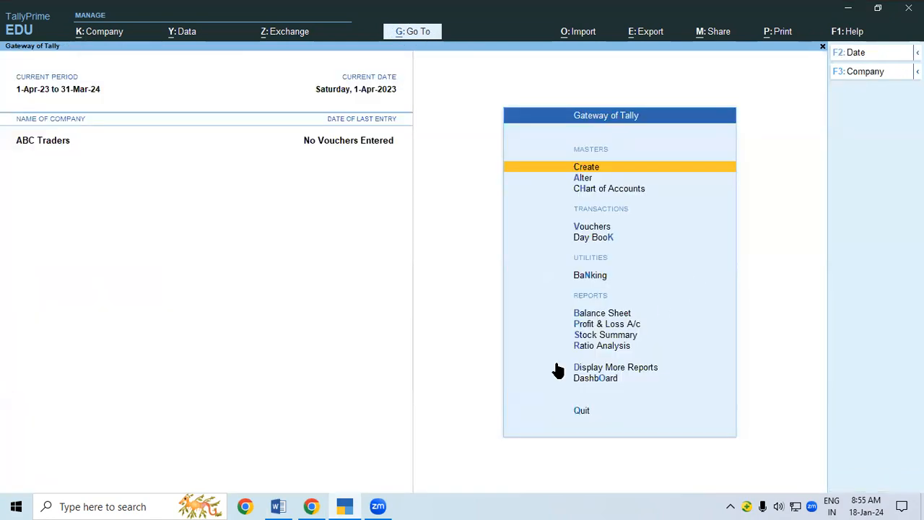
Check the first transaction in the Word document, return to TallyPrime, and open a new Journal voucher
click(274, 505)
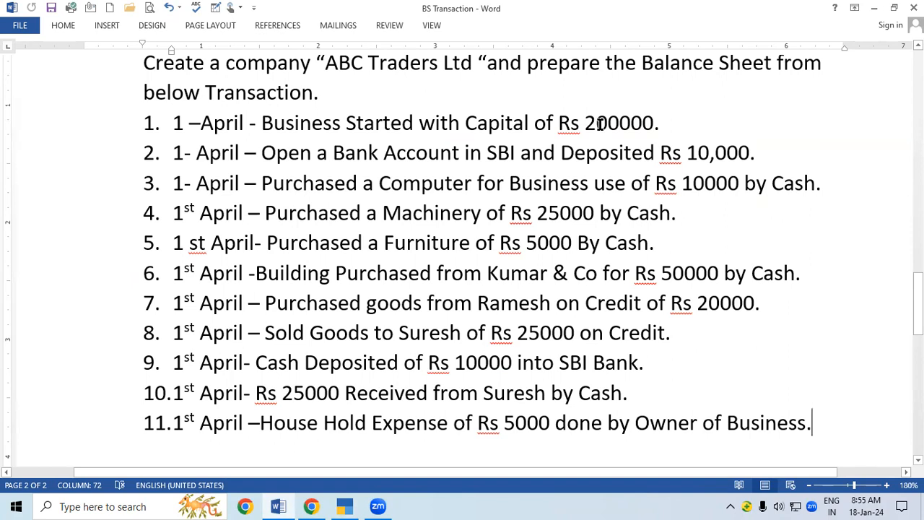
click(346, 505)
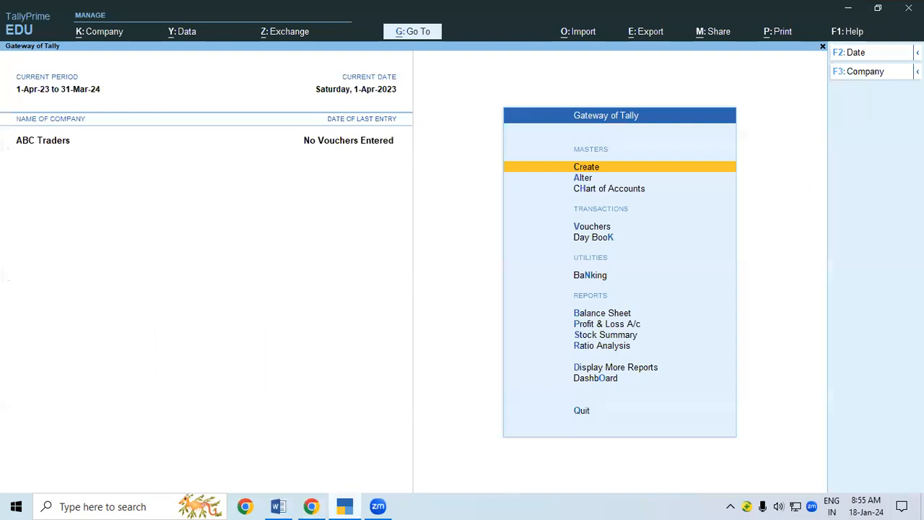
key(Down)
key(Down)
key(Down)
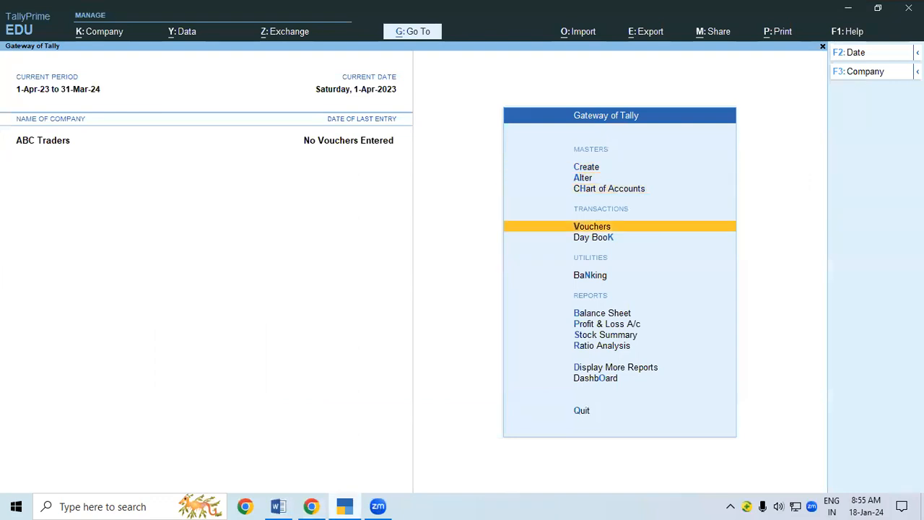
key(Return)
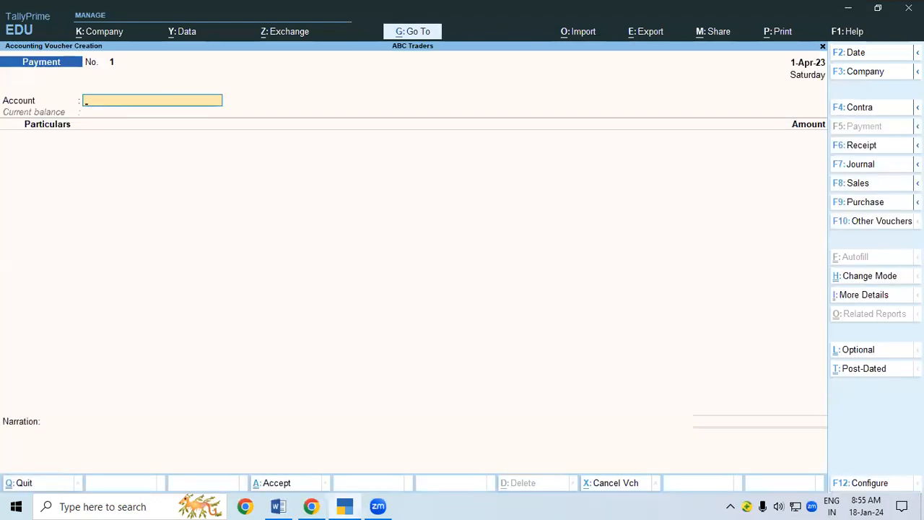
click(869, 165)
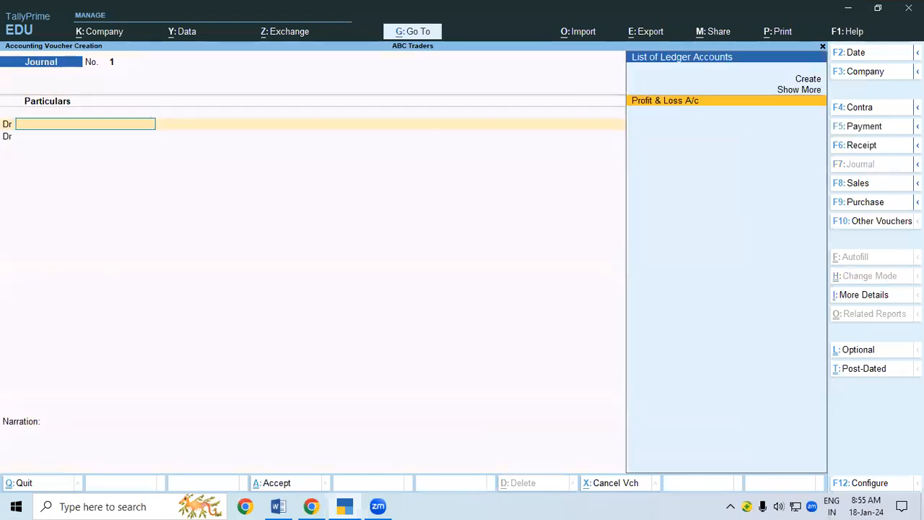
Show the additional ledgers and debit Cash with 2,00,000 in the journal voucher
key(Up)
key(Return)
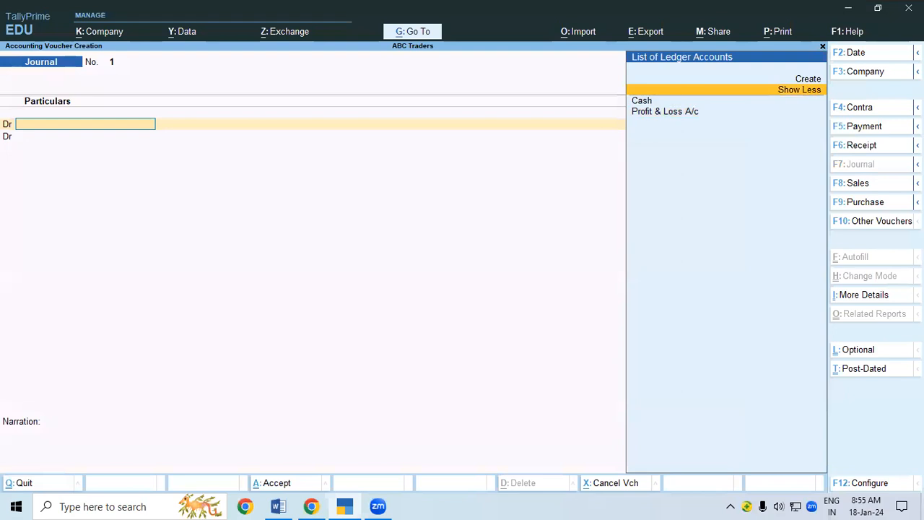
key(Down)
key(Return)
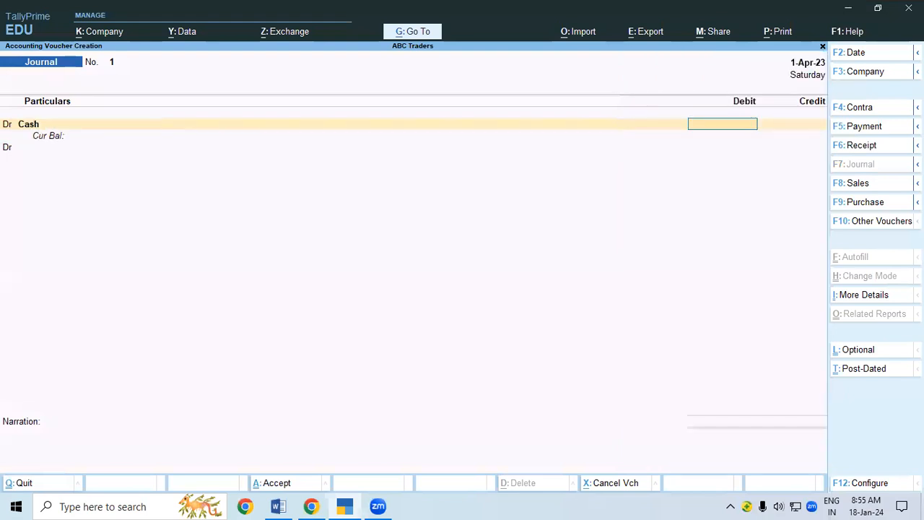
text(2,00,00)
text(0)
key(Return)
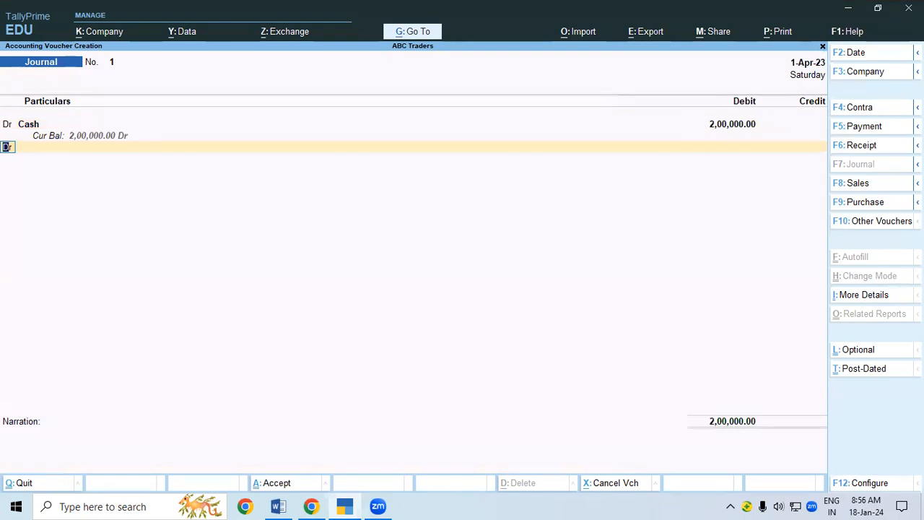
Credit 2,00,000 to a newly created Capital A/c ledger under Capital Account, and save the journal voucher
text(c)
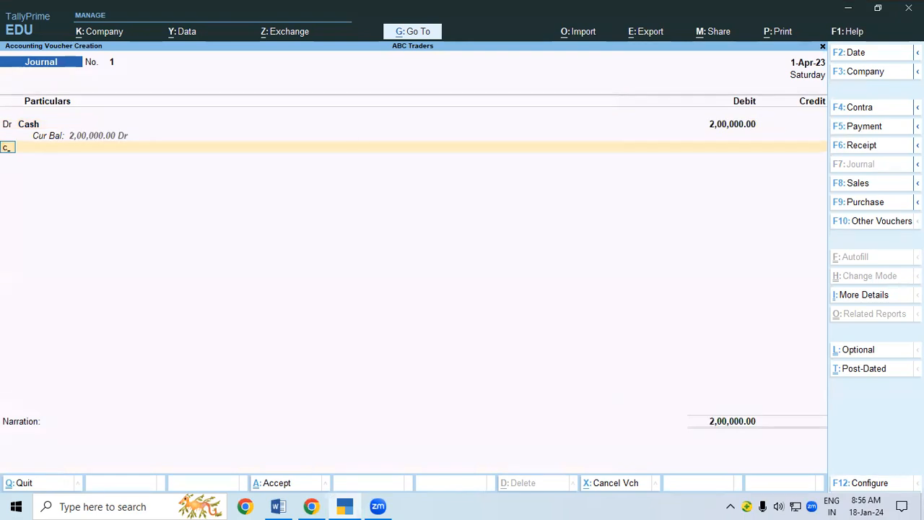
key(Return)
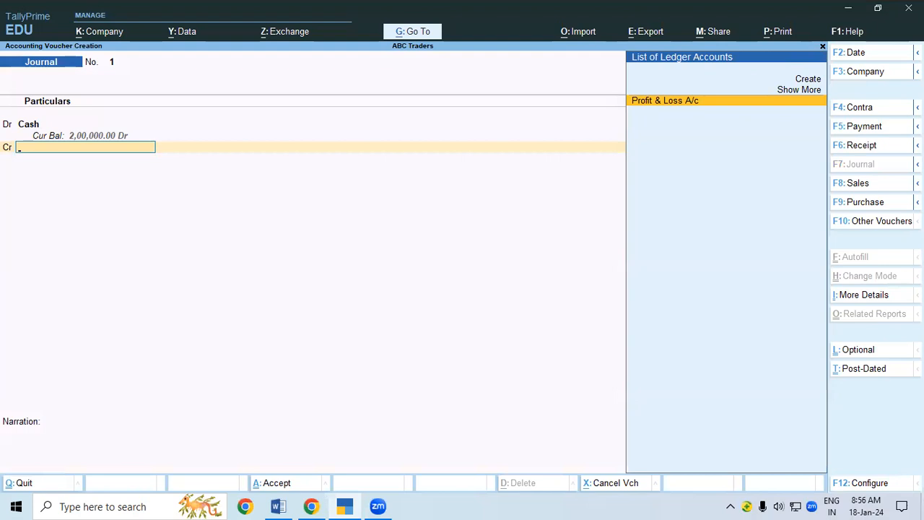
key(alt+c)
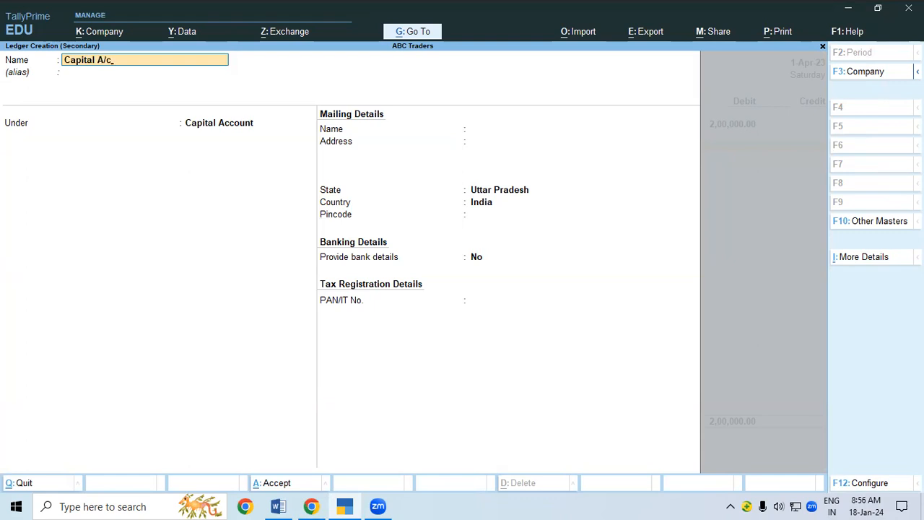
text(Capital A/c)
key(Return)
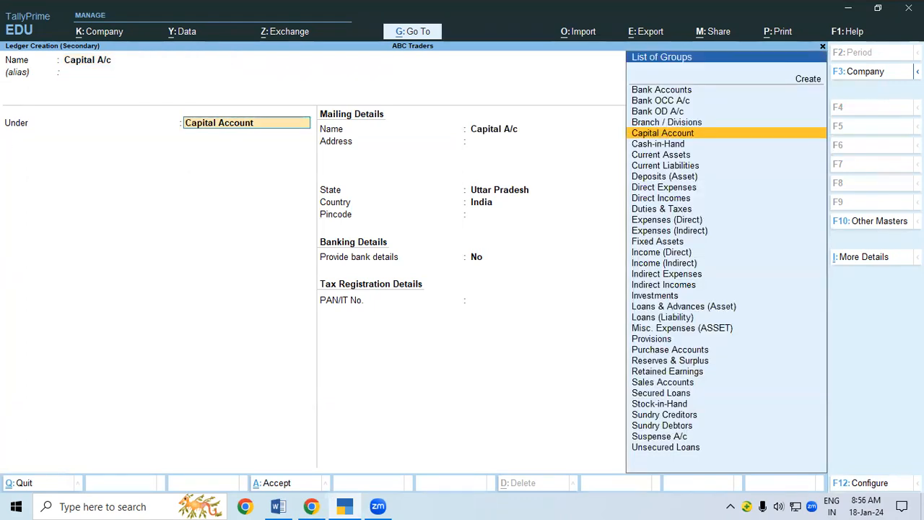
key(ctrl+a)
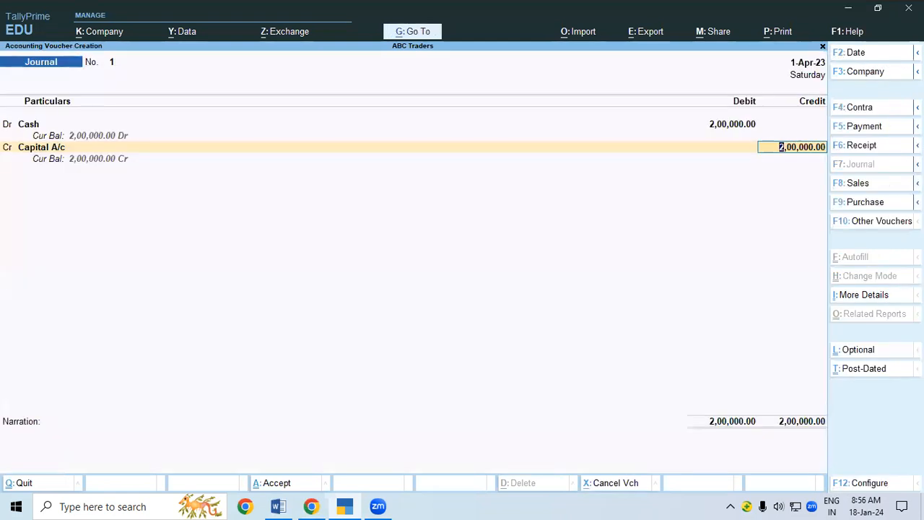
key(ctrl)
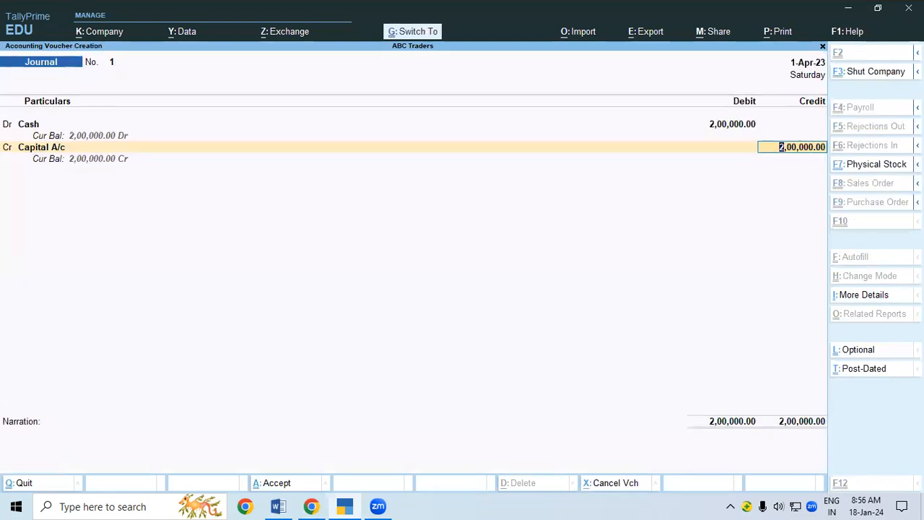
key(ctrl+a)
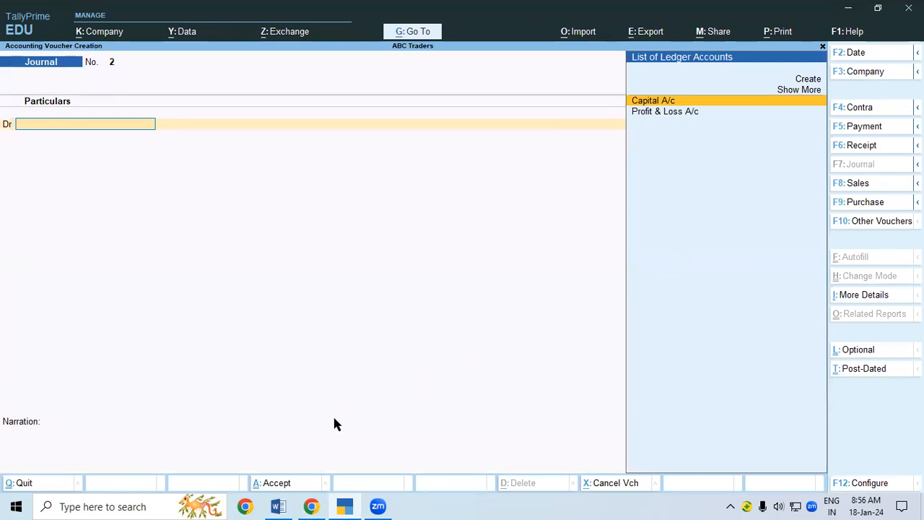
Check the second transaction, the SBI bank account opening and deposit, in the Word document and return to TallyPrime
click(273, 506)
drag(262, 153, 481, 156)
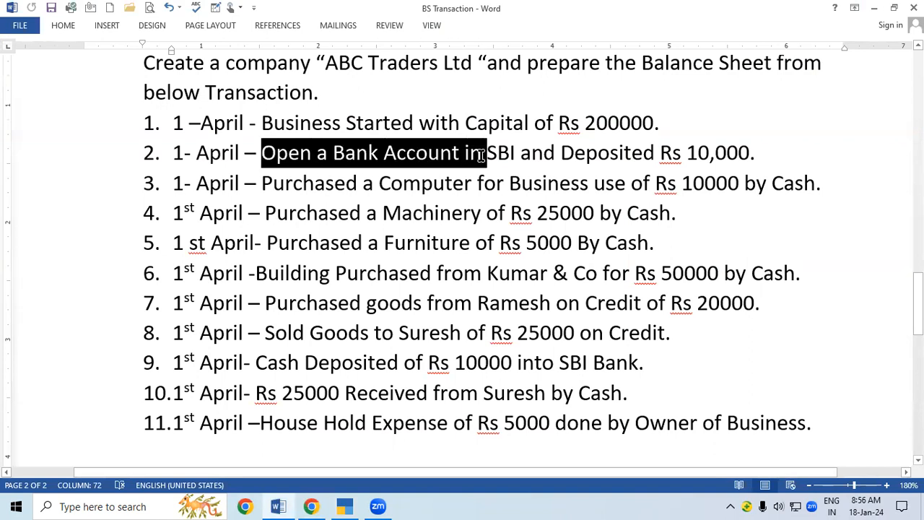
click(586, 156)
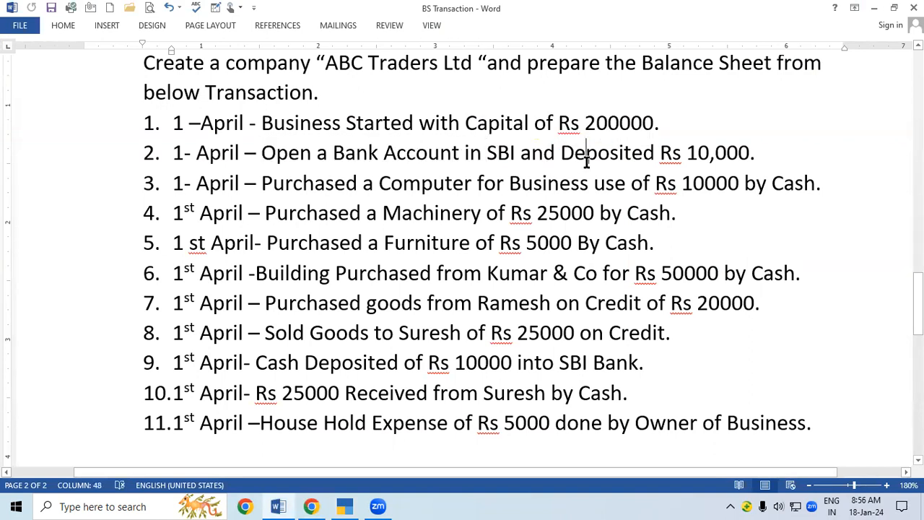
drag(487, 153, 513, 149)
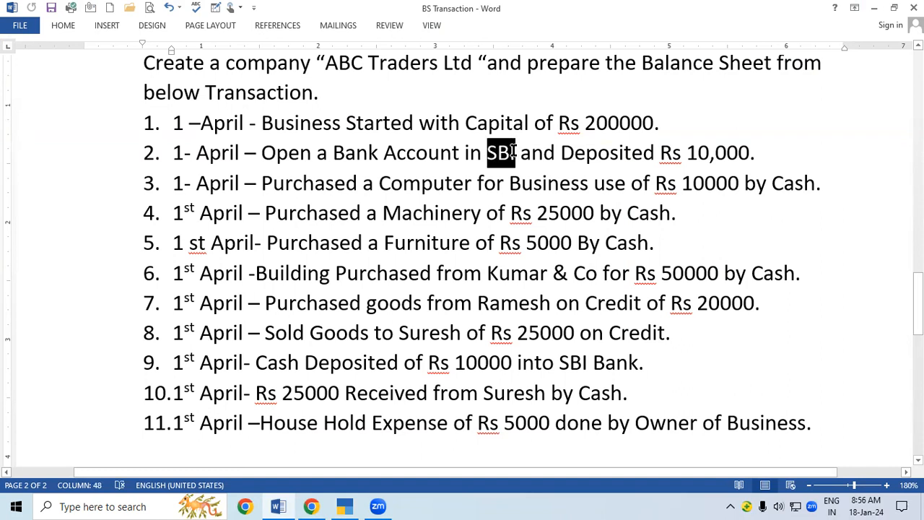
click(594, 156)
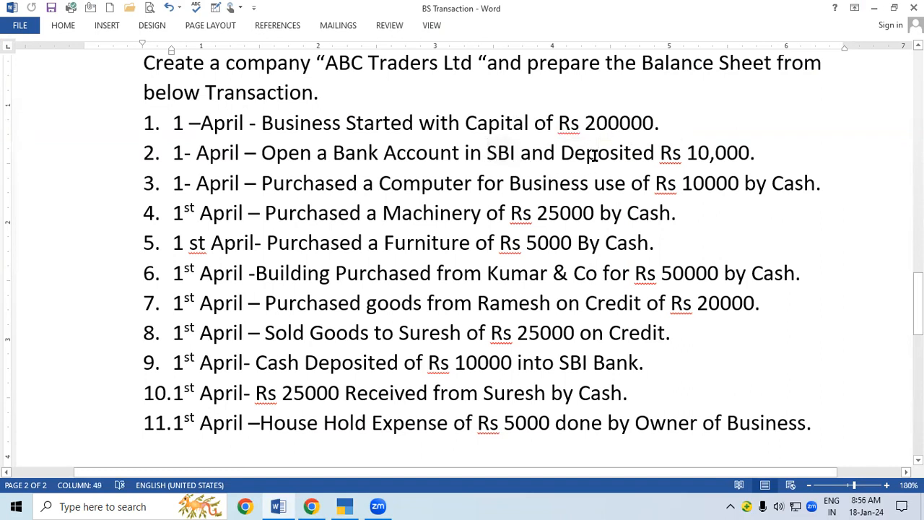
click(340, 506)
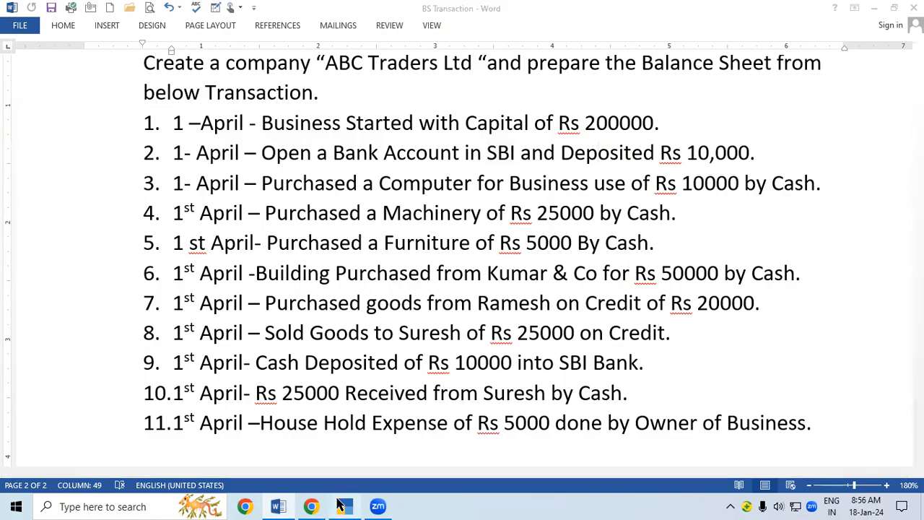
Create a ledger named SBI under the Bank Accounts group for the journal voucher's debit entry
key(alt+c)
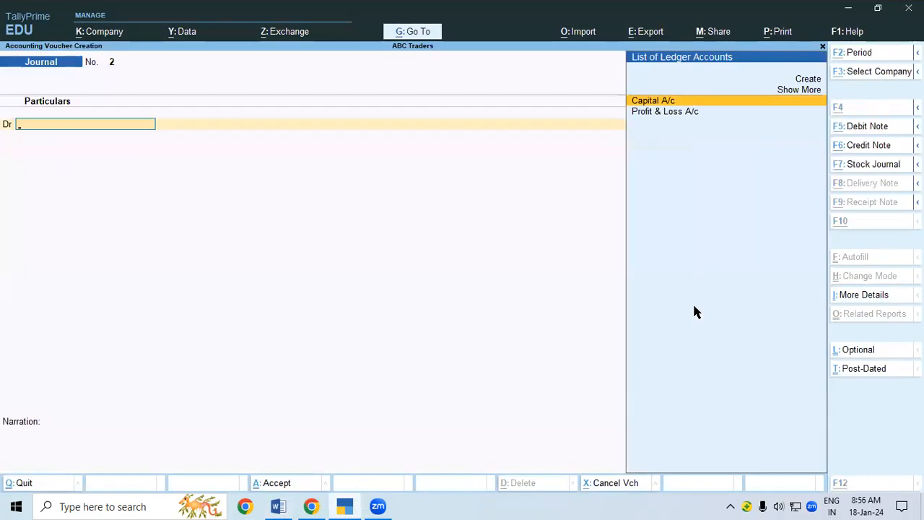
text(SBI)
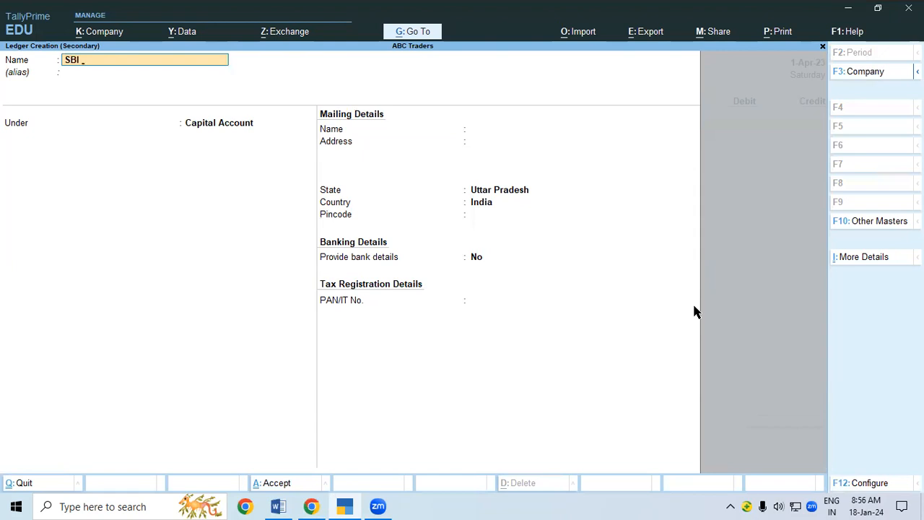
key(Return)
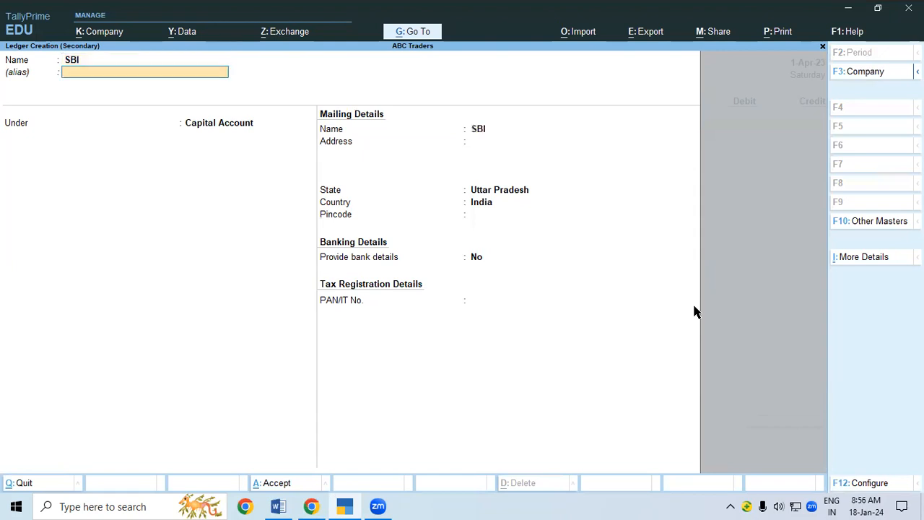
text(Ba)
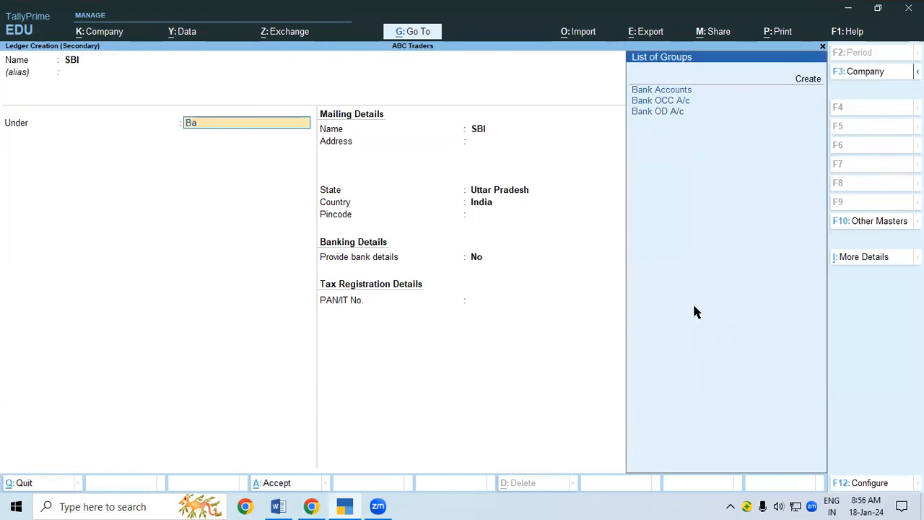
key(Down)
key(Down)
key(Return)
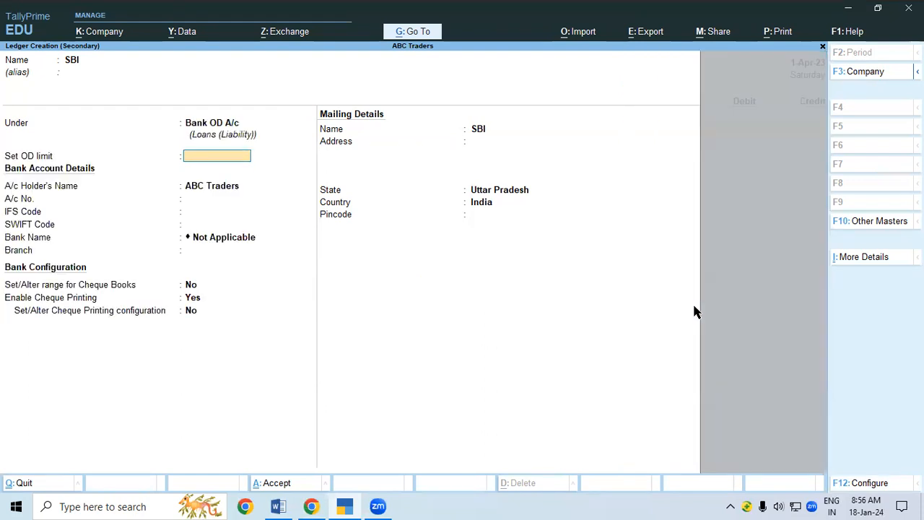
key(BackSpace)
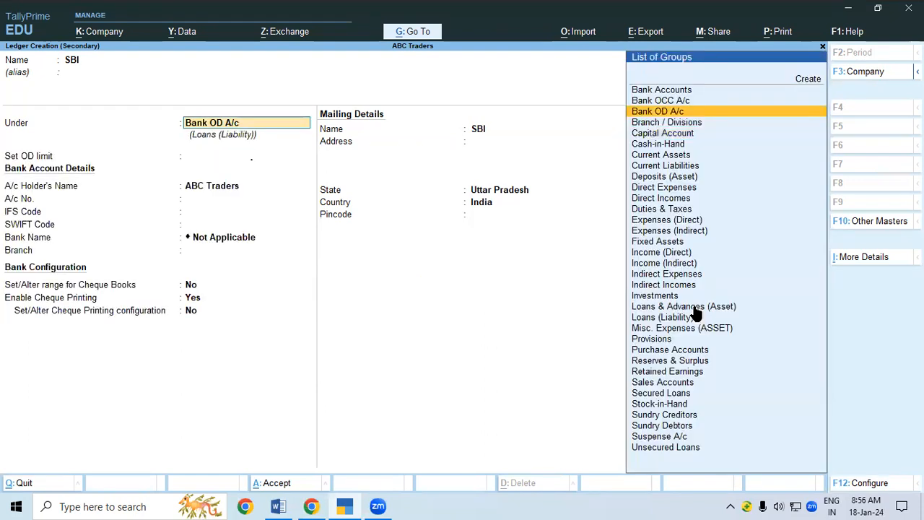
key(Up)
key(Up)
key(Return)
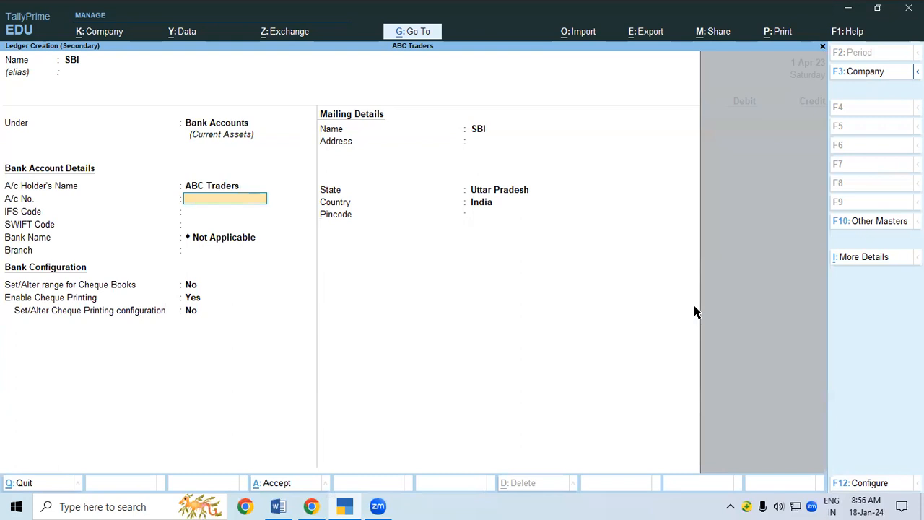
key(ctrl+a)
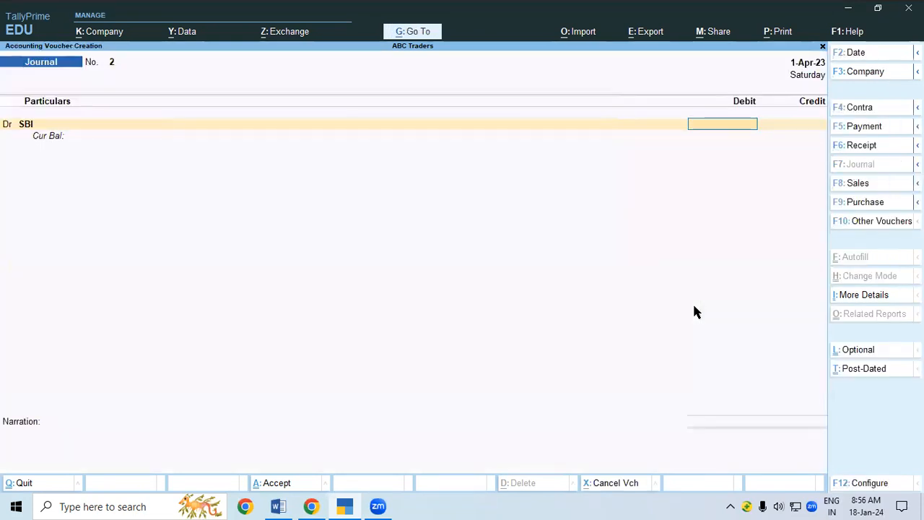
Debit SBI with 10,000 and accept its bank allocation with the Cheque/DD transaction type
text(10,000)
key(Return)
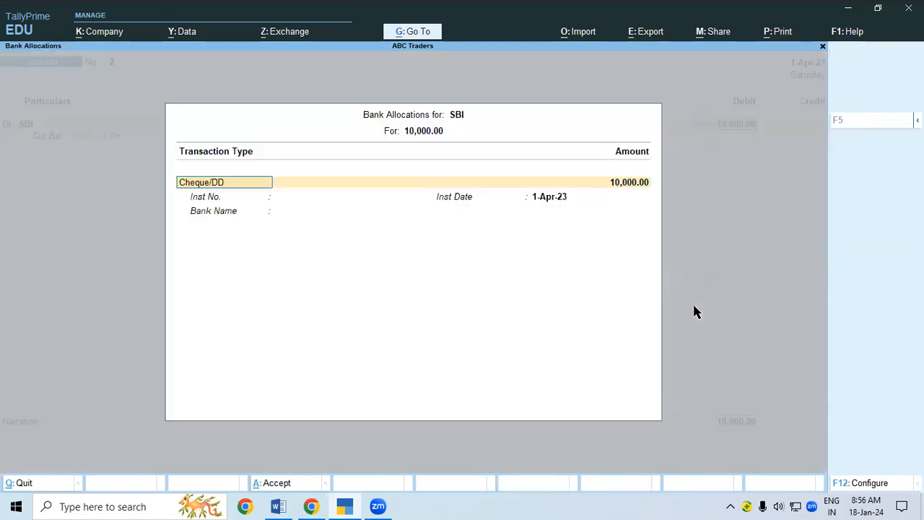
key(Return)
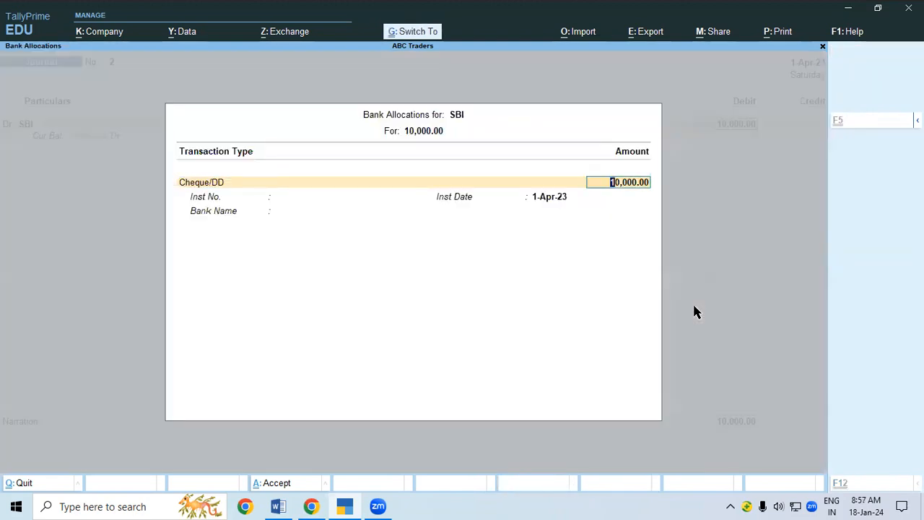
key(Return)
key(Return)
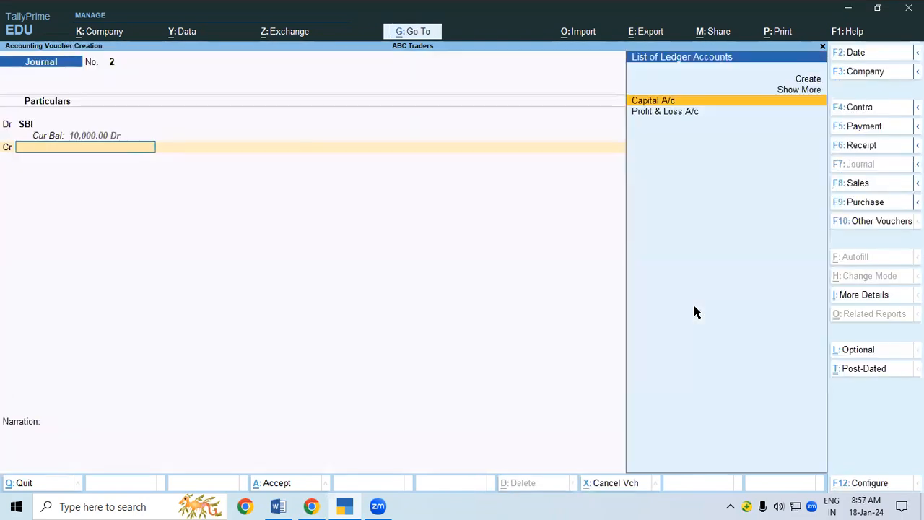
Show the additional ledgers and credit Cash with 10,000 against the SBI debit
key(Return)
key(Down)
key(Down)
key(Return)
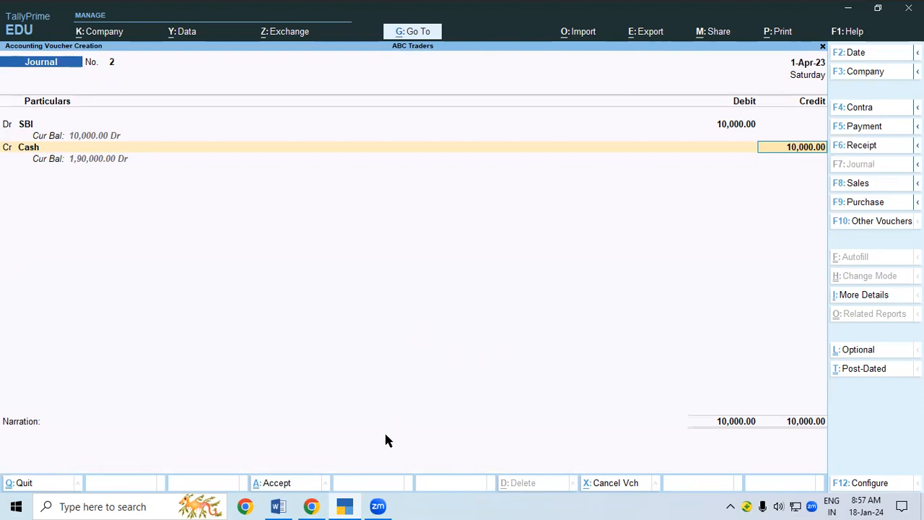
Recheck the second transaction in the Word document, return to TallyPrime, and save the SBI deposit voucher
click(289, 503)
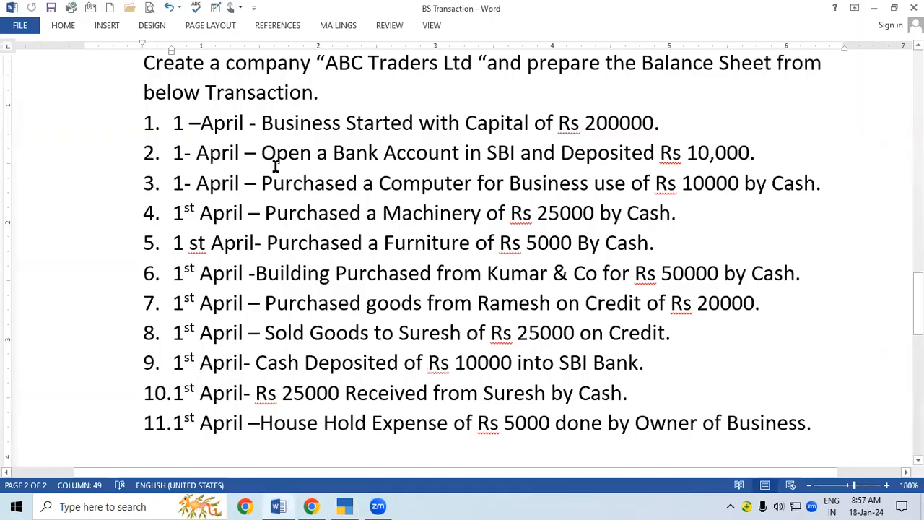
drag(261, 153, 752, 154)
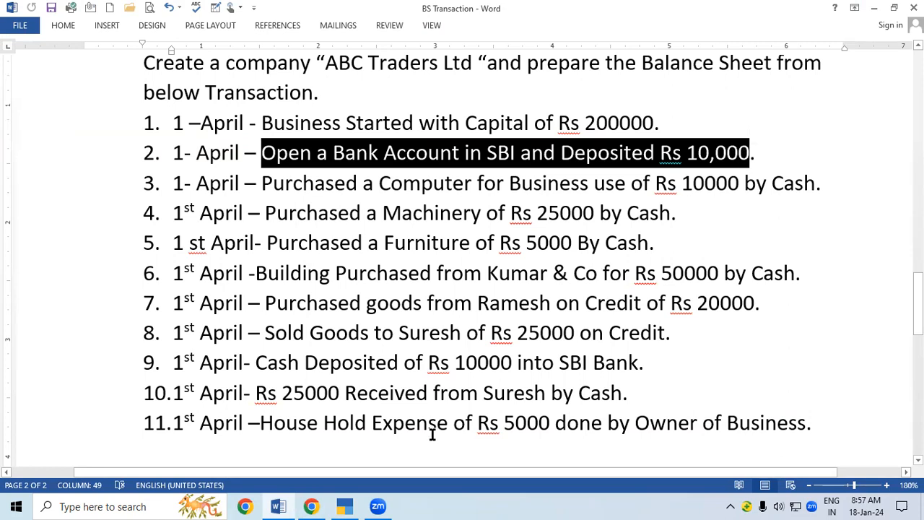
click(351, 506)
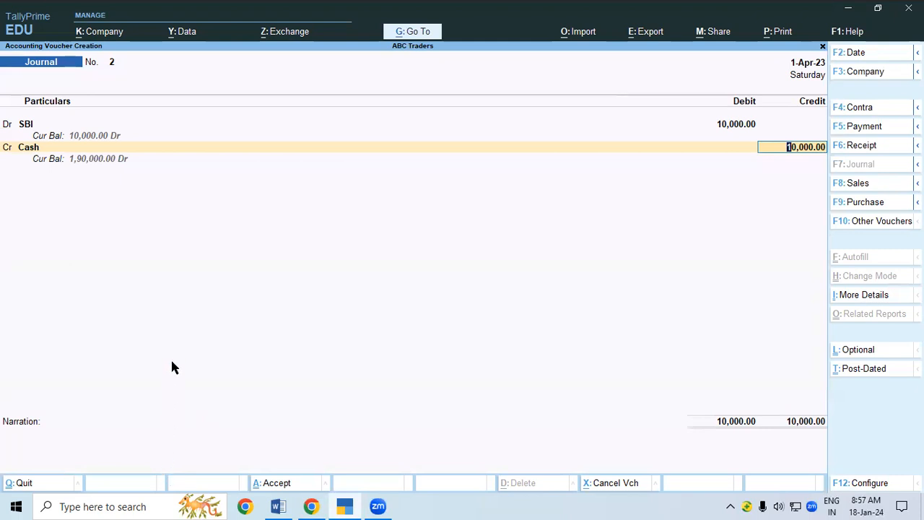
key(ctrl+a)
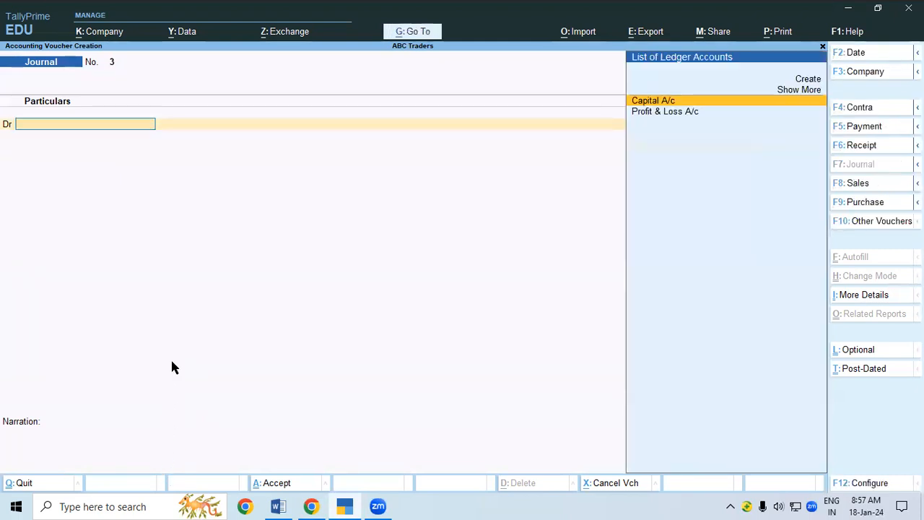
Check the third transaction, the computer purchase by cash, in the Word document and return to TallyPrime
click(278, 507)
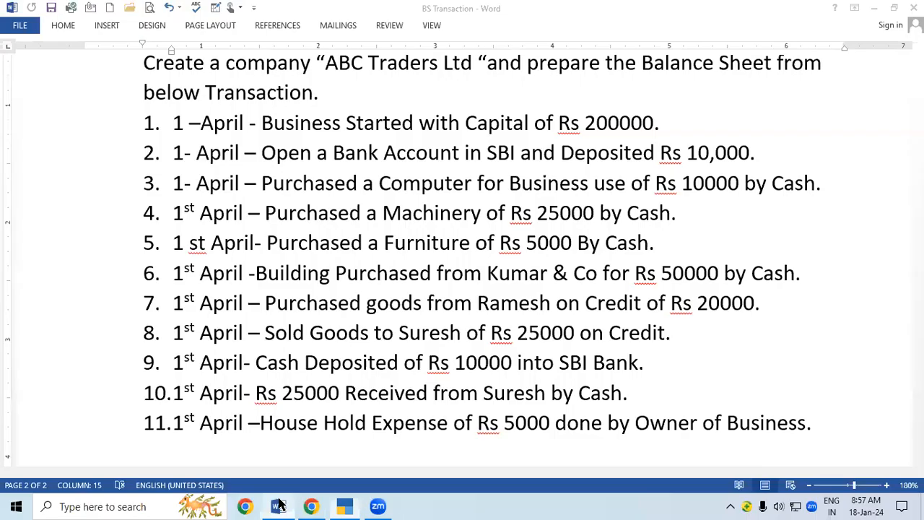
drag(263, 185, 584, 188)
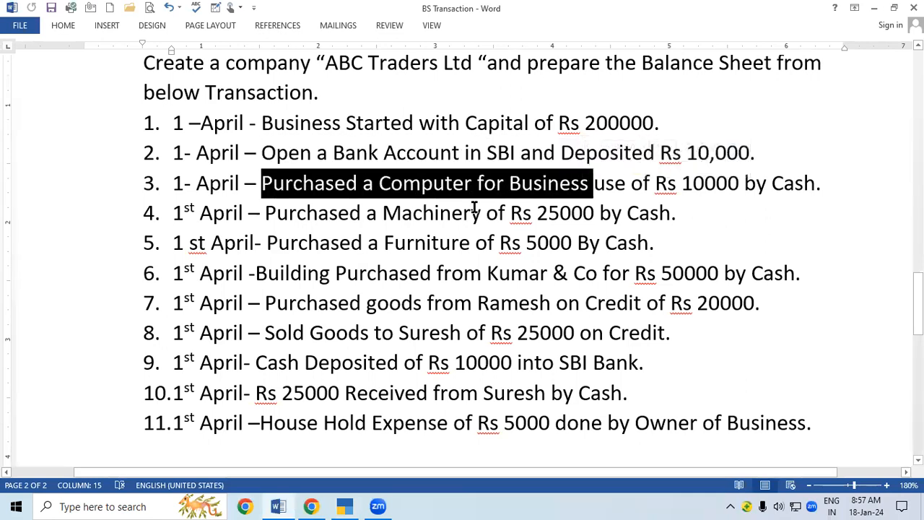
click(448, 208)
drag(379, 182, 475, 184)
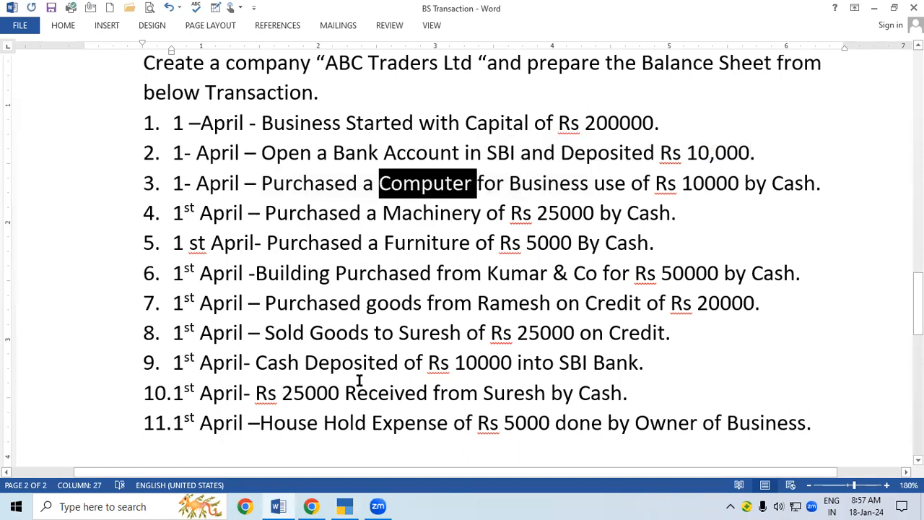
click(344, 506)
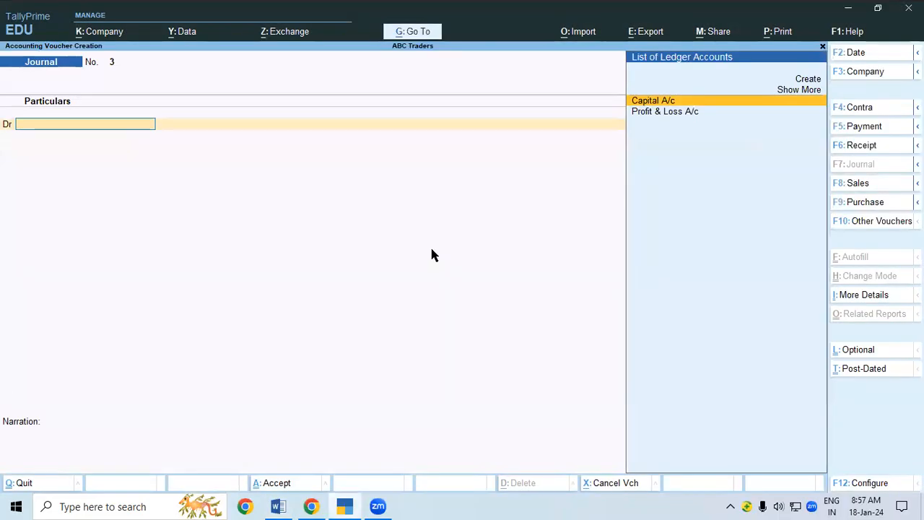
Create a ledger named Computer under the Fixed Assets group for the new journal voucher's debit entry
key(alt+c)
text(Computer)
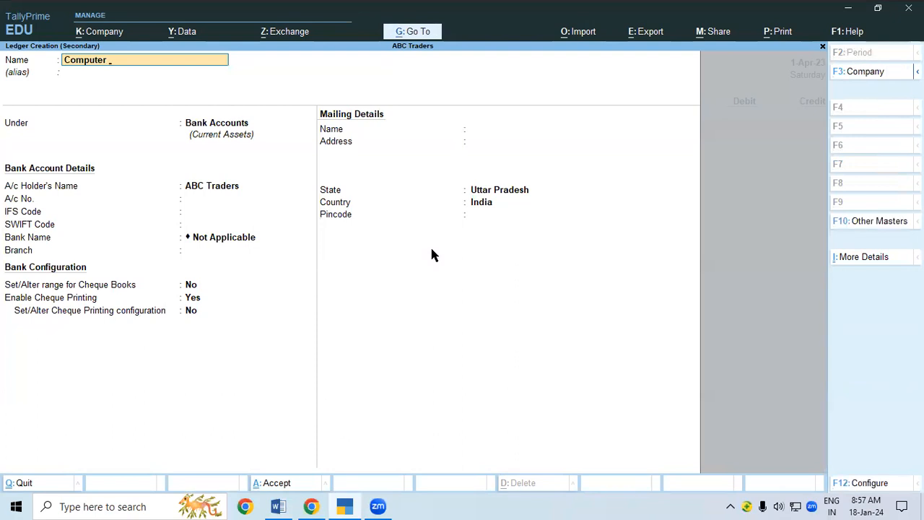
key(Return)
key(Return)
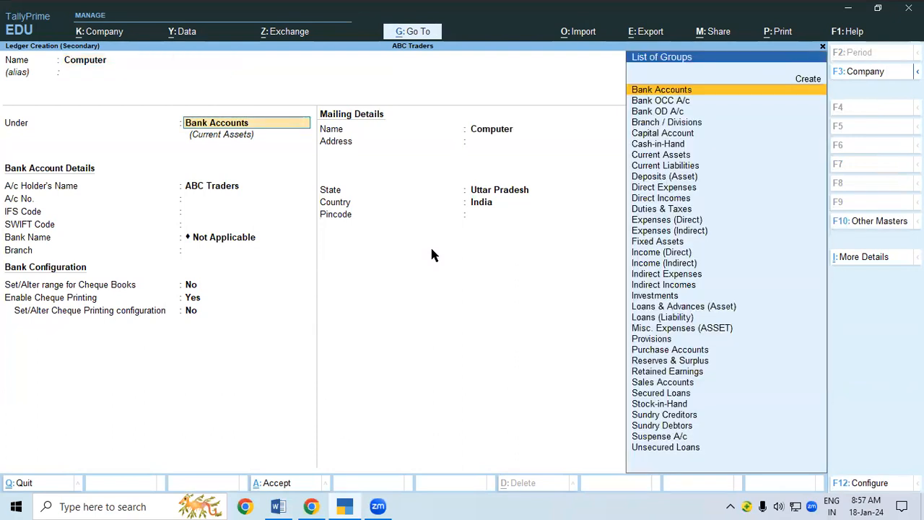
text(Fixed Assets)
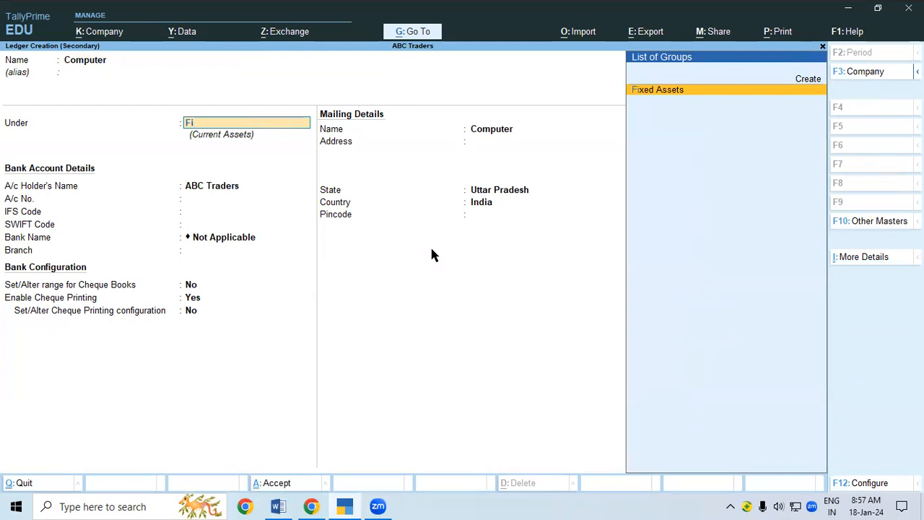
key(Return)
key(ctrl)
key(ctrl+a)
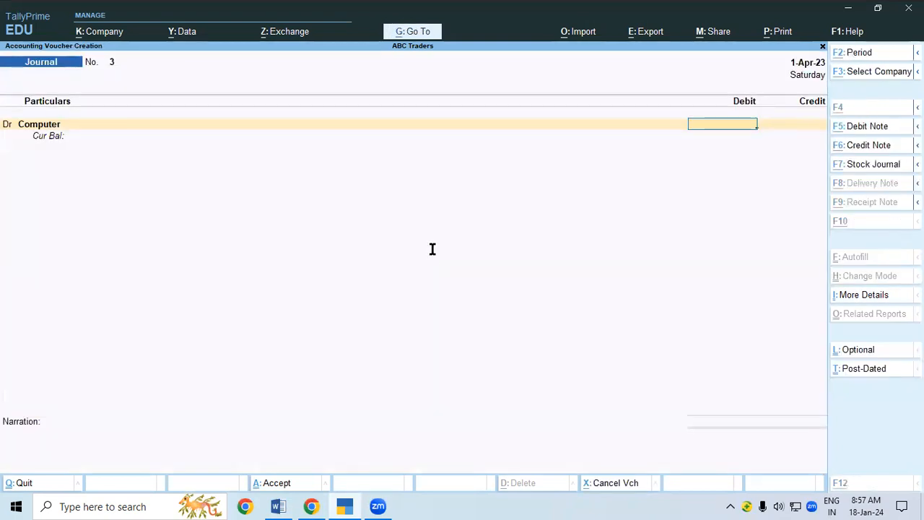
Check the computer's purchase amount in the Word document and debit Computer with 10,000 in the TallyPrime journal voucher
key(alt+Tab)
key(alt+Tab)
text(10000)
key(Return)
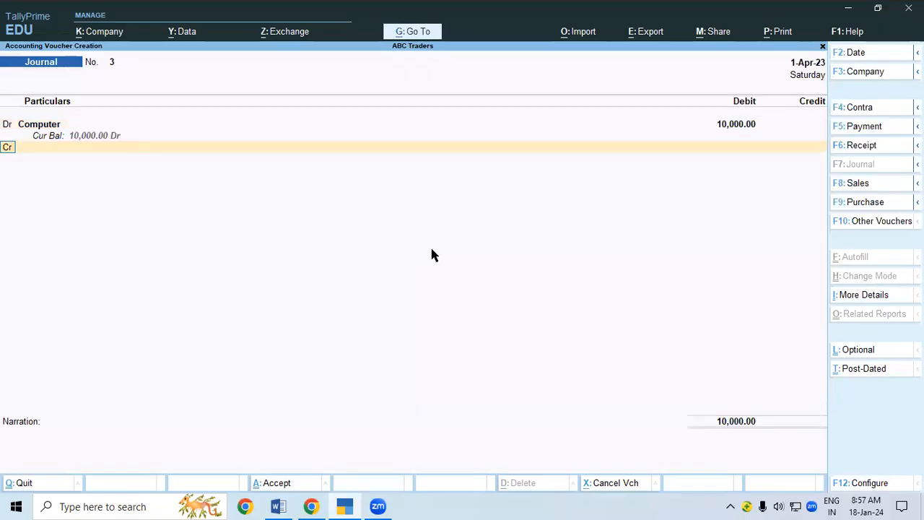
Show the additional ledgers, credit Cash with 10,000 against the Computer debit, and save the journal voucher
key(Return)
key(Up)
key(Return)
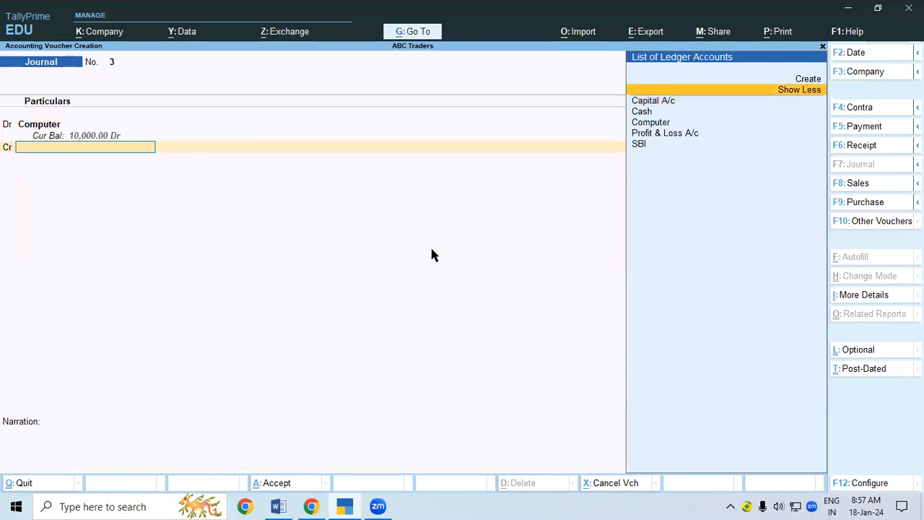
key(Down)
key(Return)
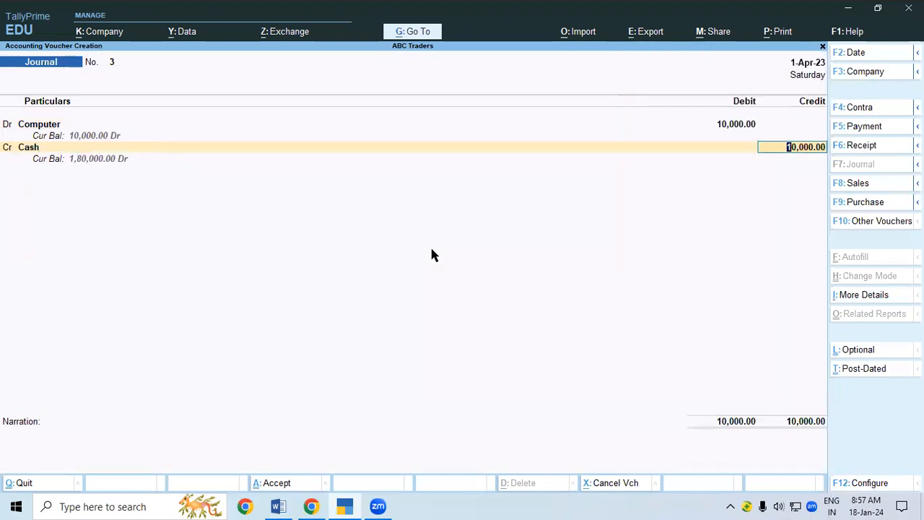
key(ctrl)
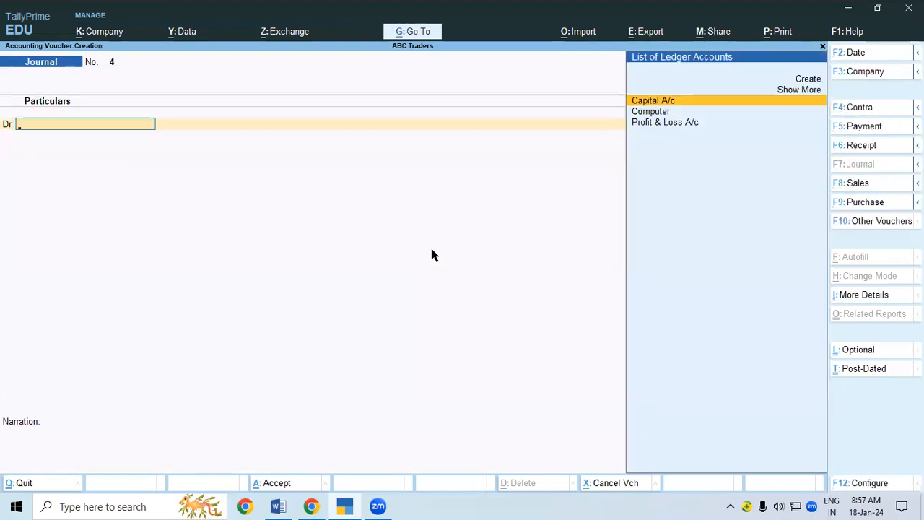
Check the fourth transaction in the Word document and create a Machinery ledger under Fixed Assets from the TallyPrime journal voucher's debit entry
key(alt+Tab)
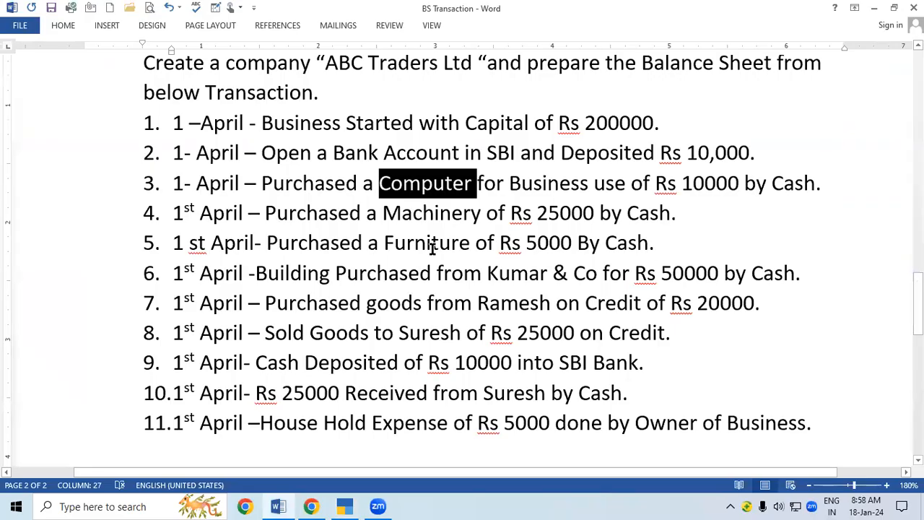
drag(384, 214, 482, 216)
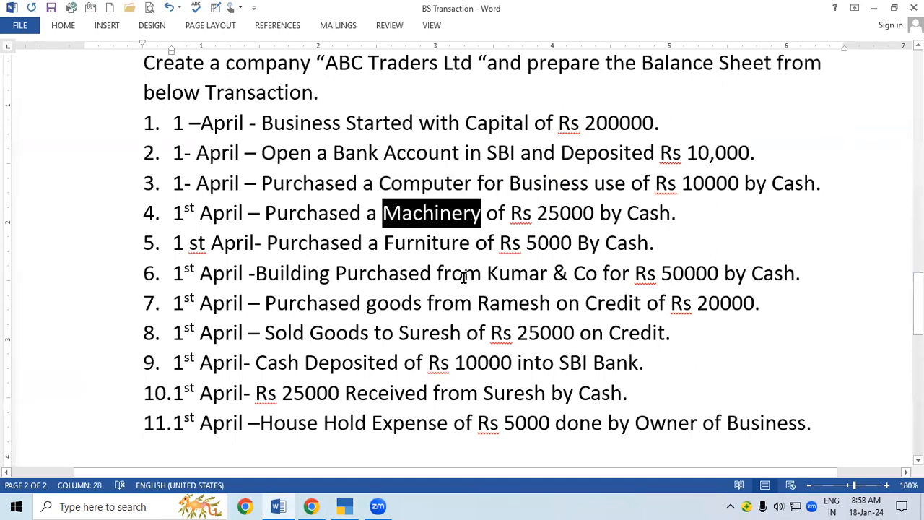
click(338, 506)
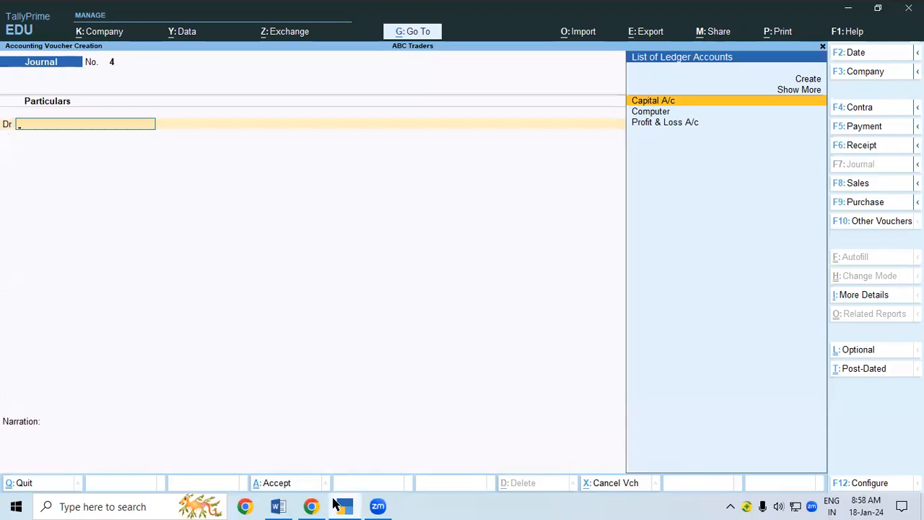
key(alt+c)
text(Machinery)
key(Return)
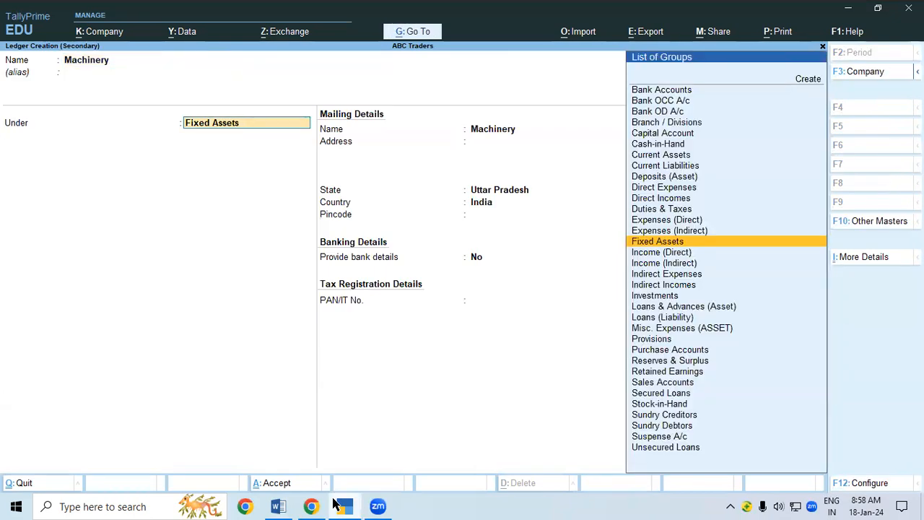
key(ctrl+a)
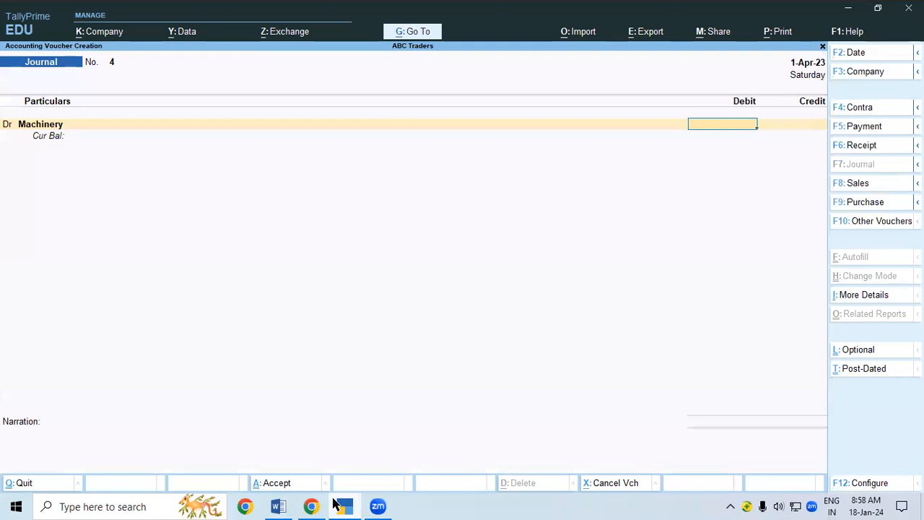
Check the machinery's purchase amount in the Word document and debit Machinery with 25,000 in the TallyPrime journal voucher
key(alt+Tab)
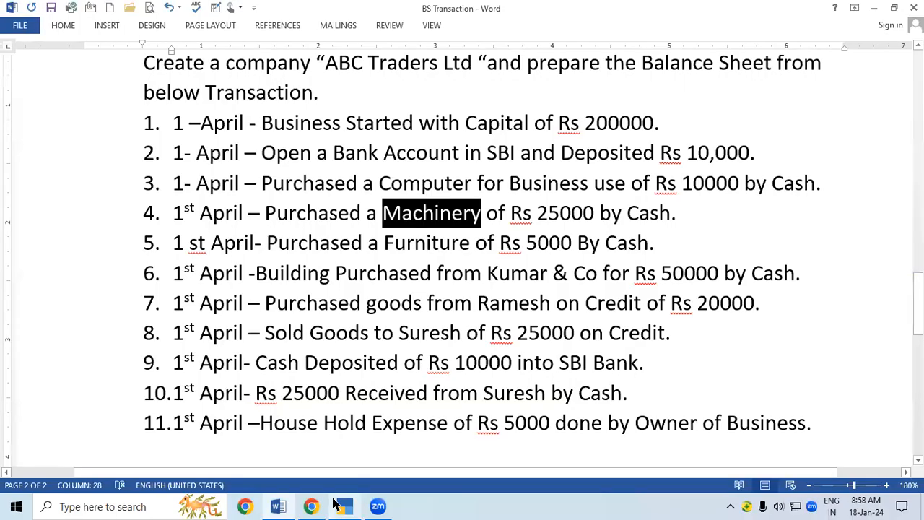
key(alt+Tab)
text(25000)
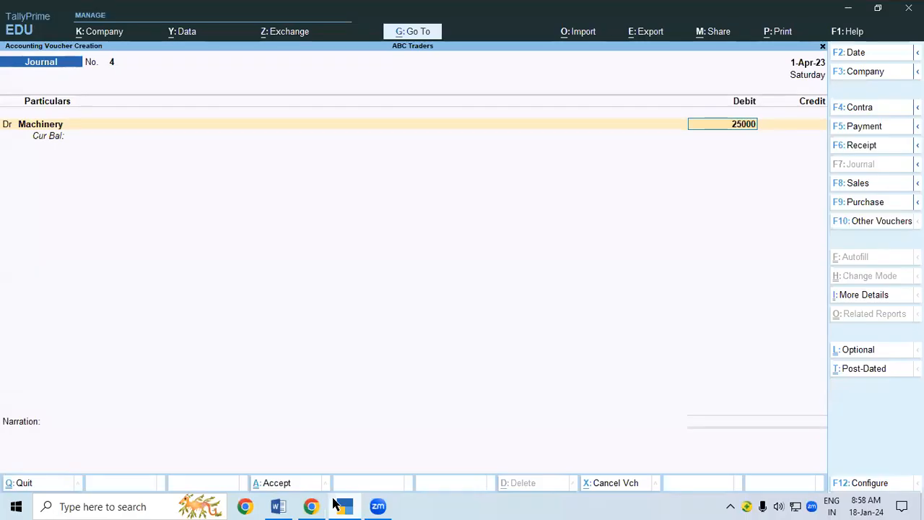
key(Return)
key(Return)
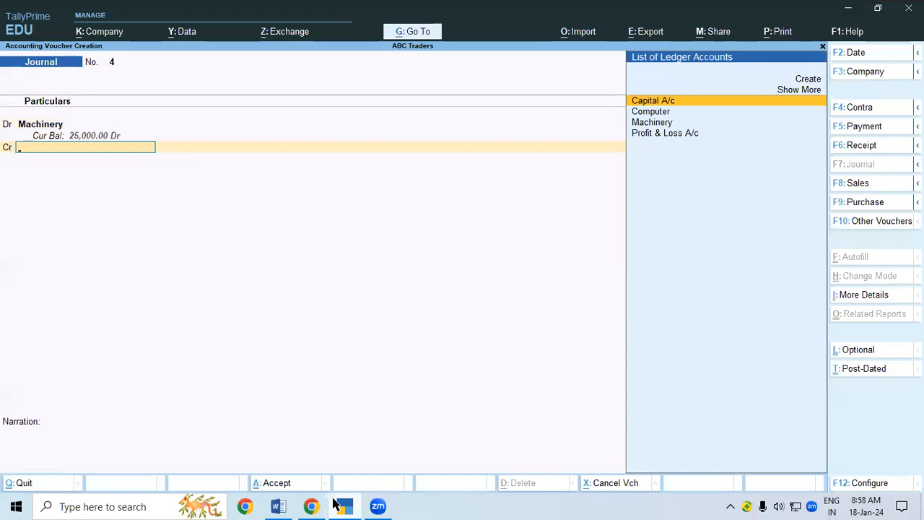
Show the additional ledgers, credit Cash with 25,000 against the Machinery debit, and save the journal voucher
key(Up)
key(Return)
key(Down)
key(Down)
key(Return)
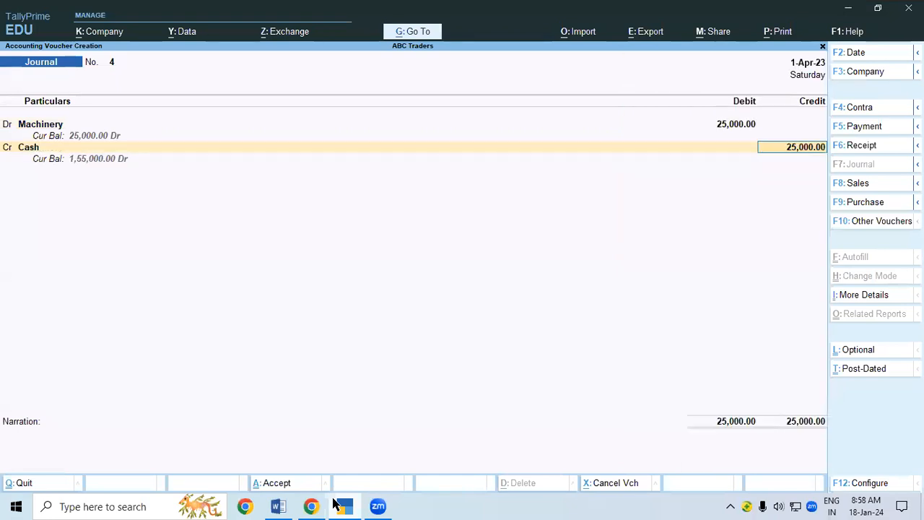
key(ctrl+a)
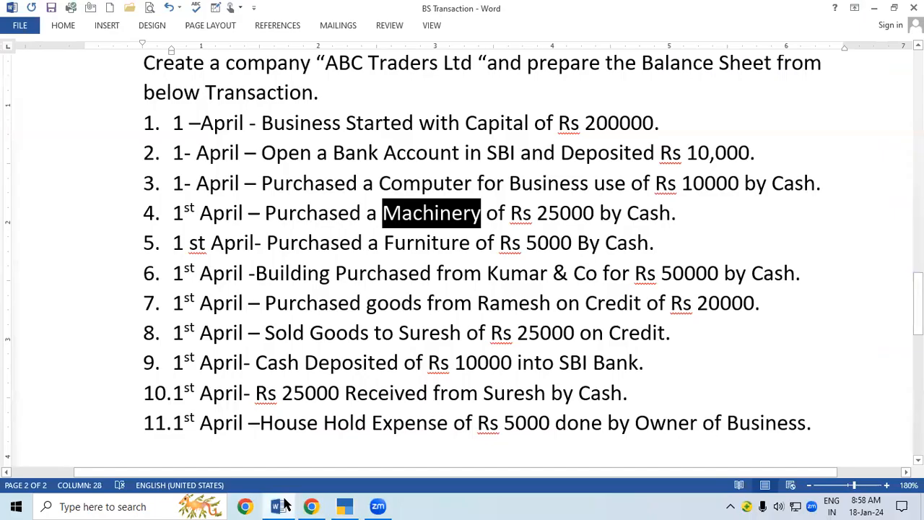
Copy the word Furniture from the fifth transaction in Word and create a TallyPrime ledger with that name under Fixed Assets
click(284, 506)
drag(384, 243, 470, 244)
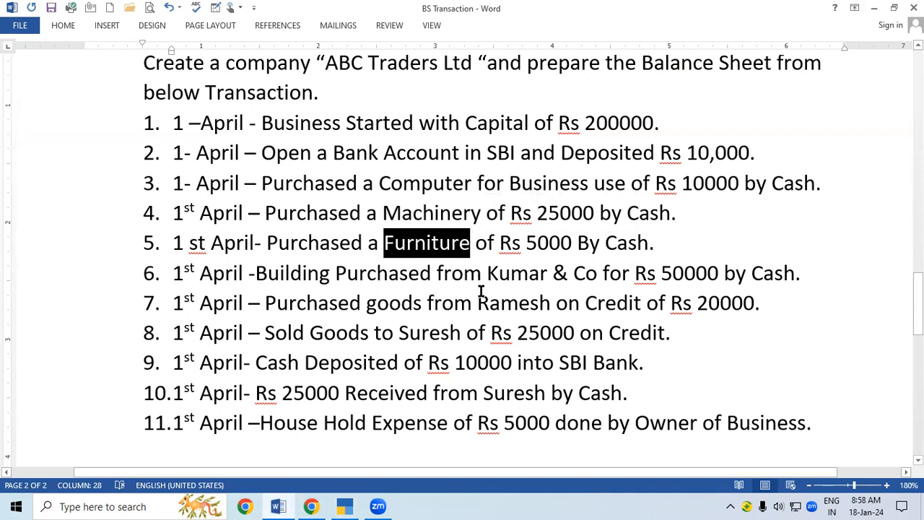
click(344, 507)
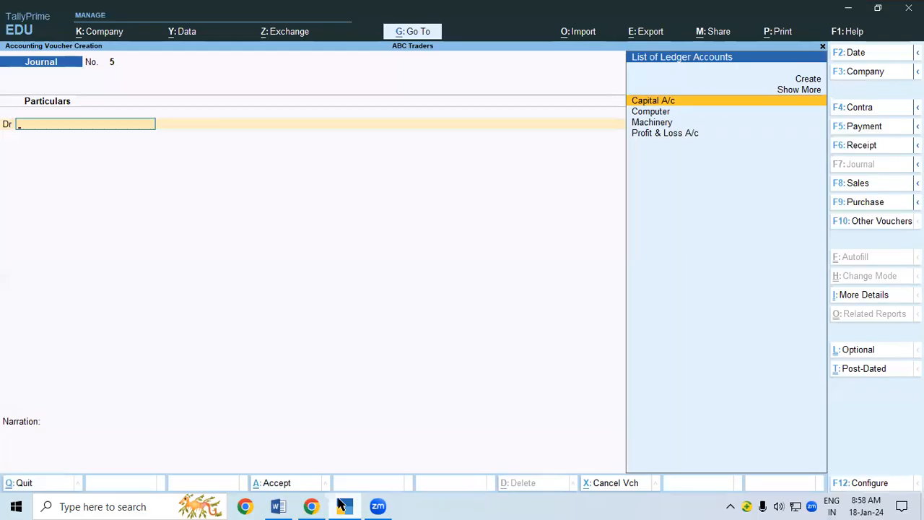
key(alt+c)
key(ctrl+alt+v)
key(Return)
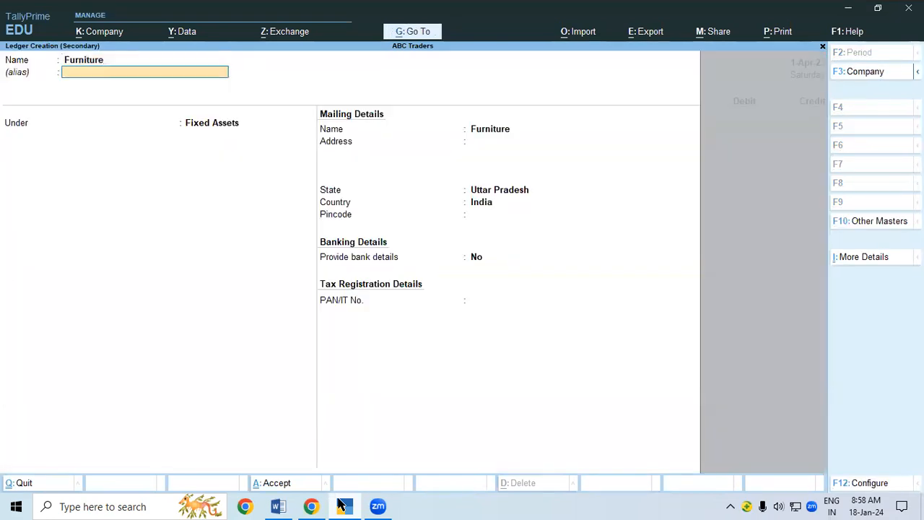
key(Return)
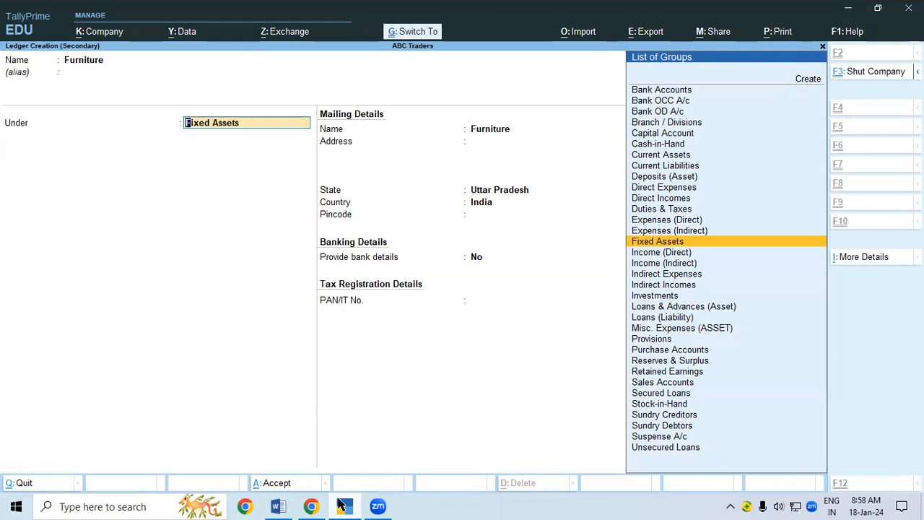
key(ctrl+a)
Debit Furniture with 5,000 against a Cash credit of the same amount and save the journal voucher
text(5000)
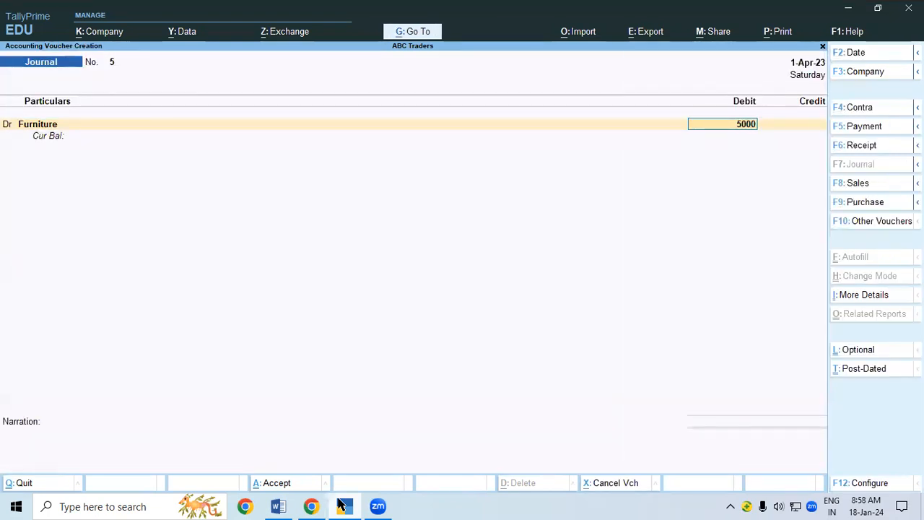
key(Return)
key(Return)
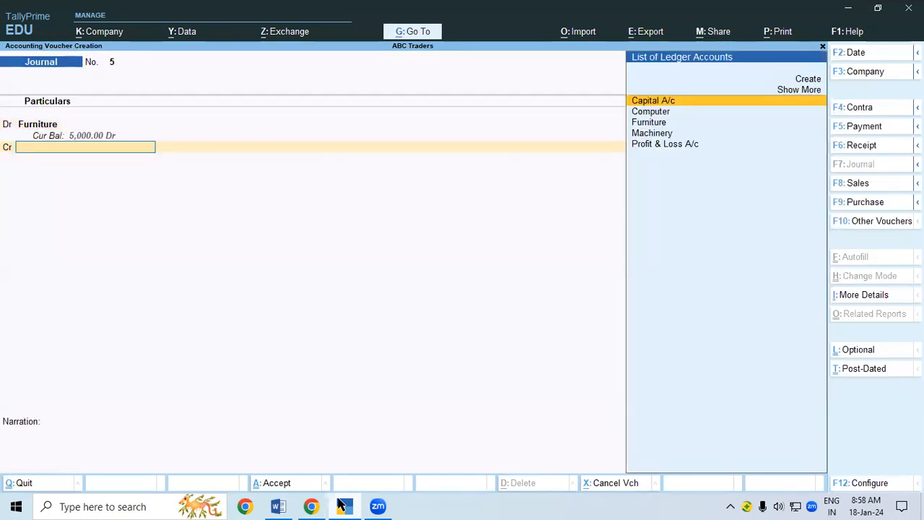
key(Up)
key(Return)
key(Down)
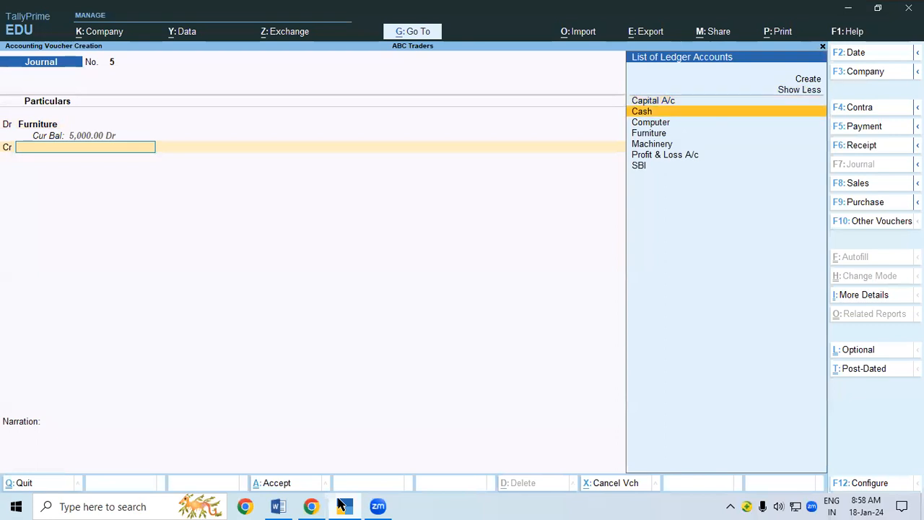
key(Return)
key(ctrl+a)
Copy the word Building from the sixth transaction in Word and create a TallyPrime ledger with that name under Fixed Assets
click(282, 506)
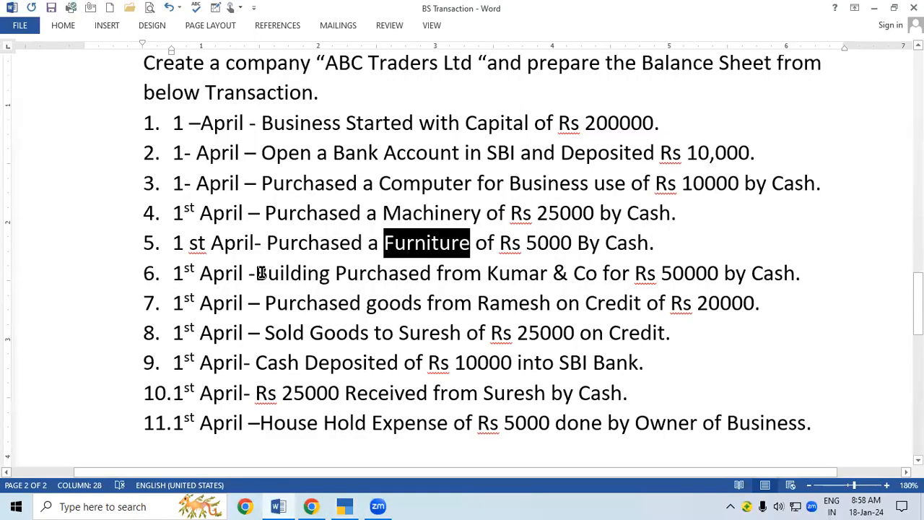
drag(259, 273, 330, 270)
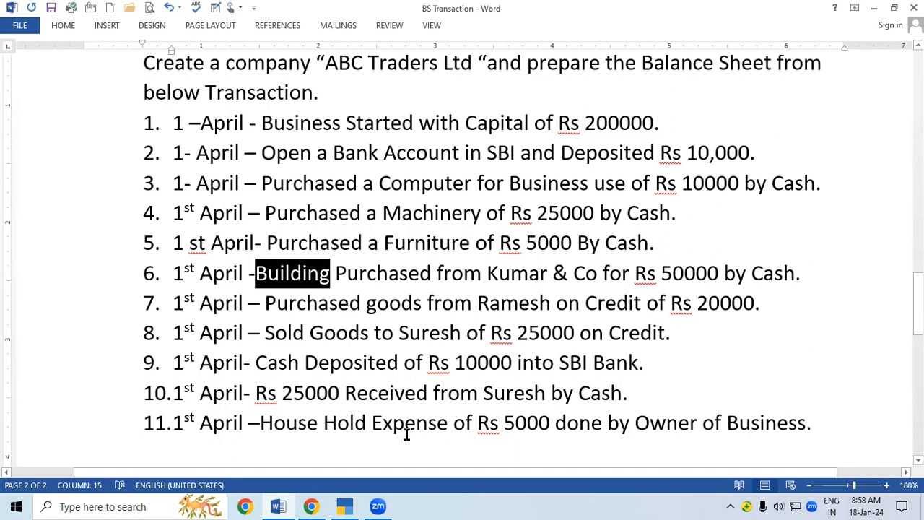
click(347, 506)
key(alt+c)
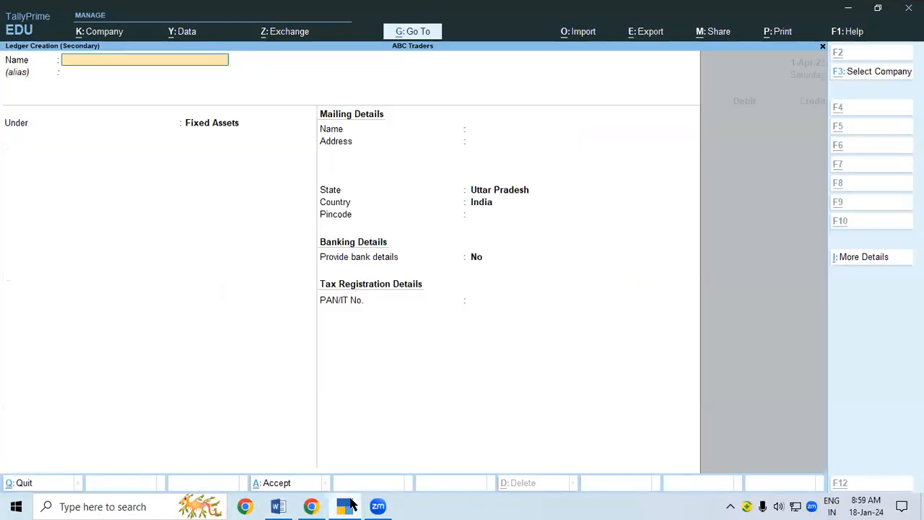
key(ctrl+alt+v)
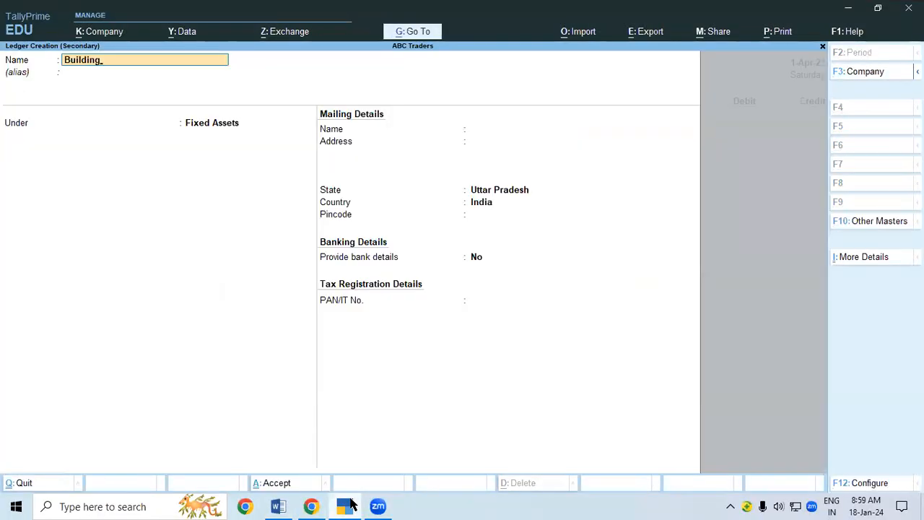
key(Return)
key(Return)
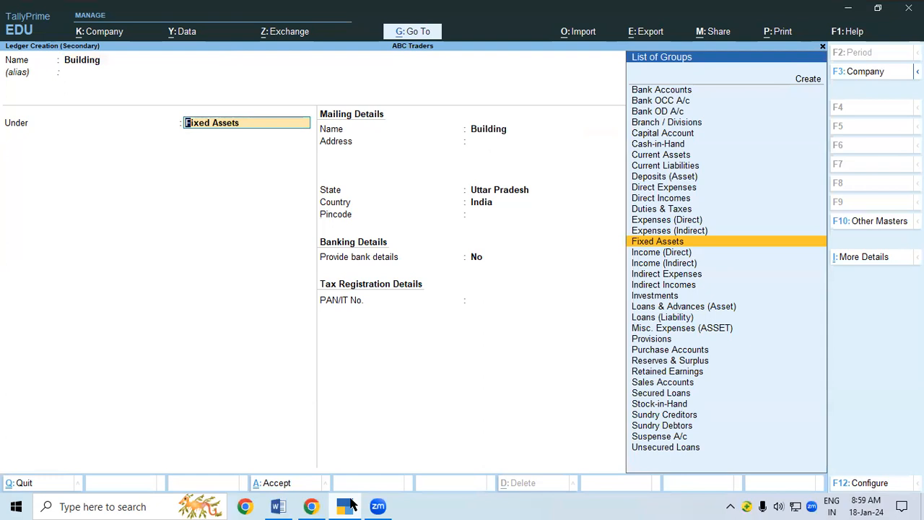
key(ctrl+a)
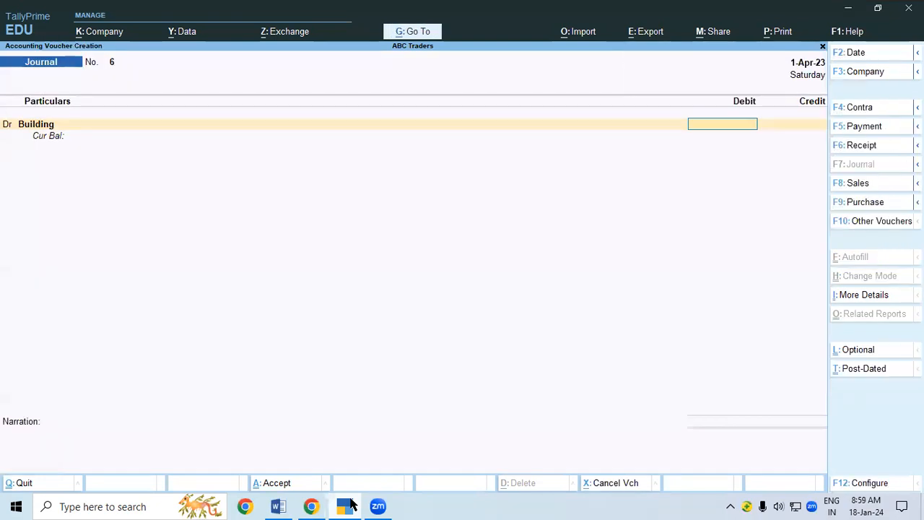
Debit Building with 50,000 against a Cash credit of the same amount and save the journal voucher
text(50000)
key(Return)
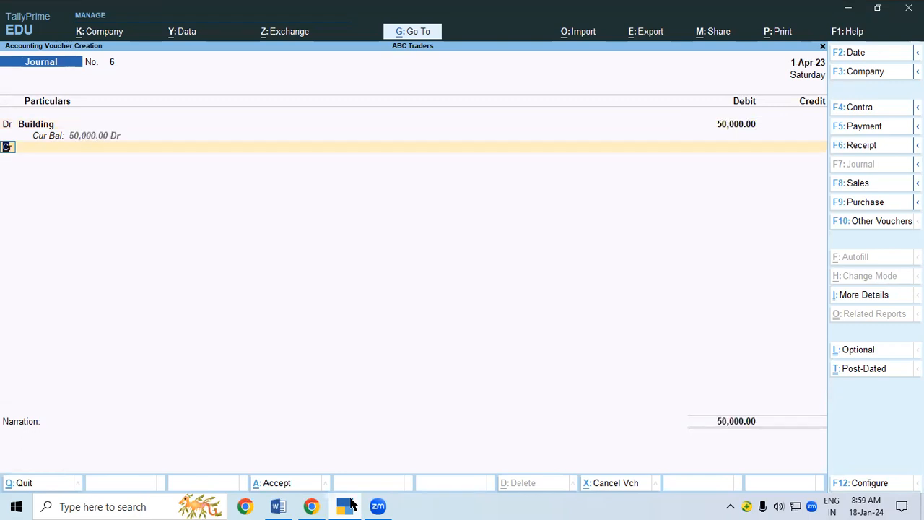
key(Return)
key(Up)
key(Return)
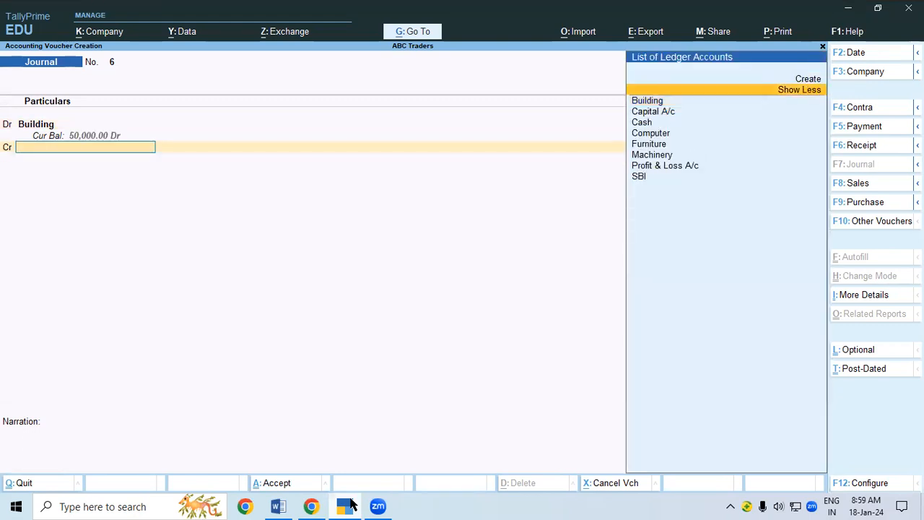
key(Down)
key(Down)
key(Down)
key(Return)
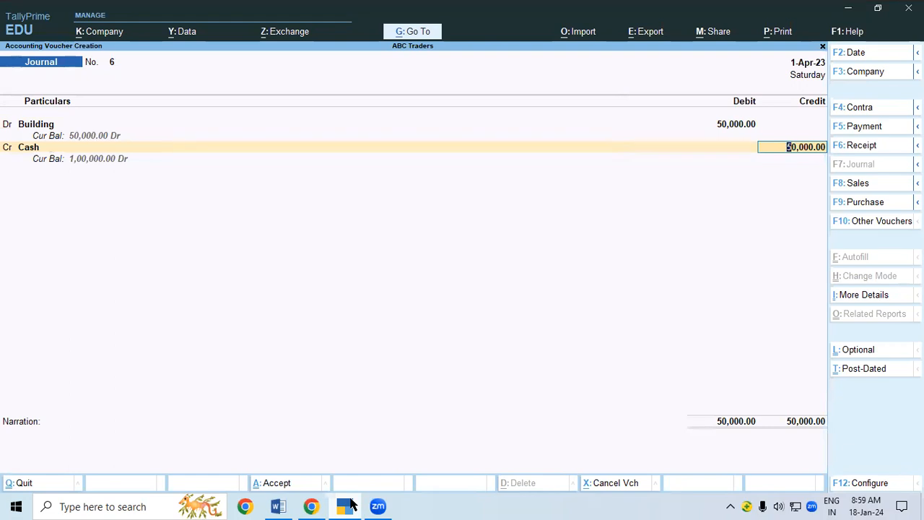
key(ctrl+a)
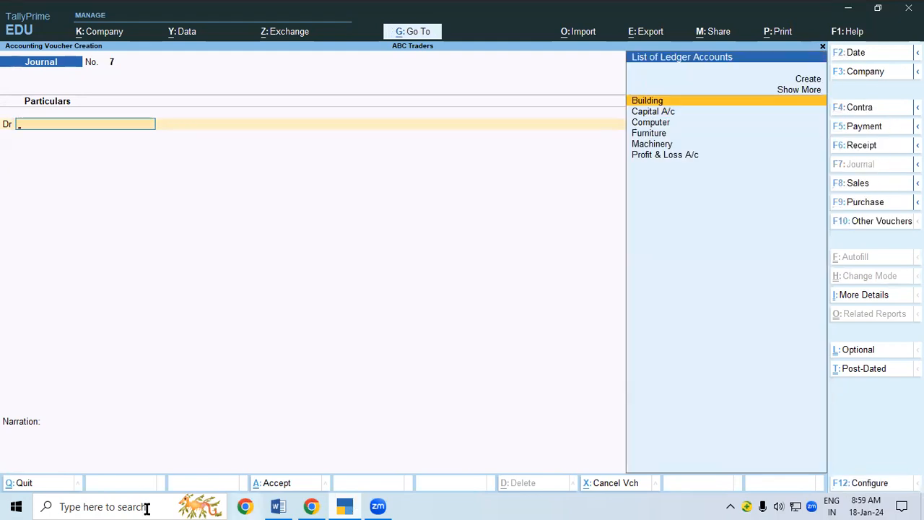
Check the seventh transaction, the goods purchase on credit, in the Word document and return to TallyPrime
click(278, 507)
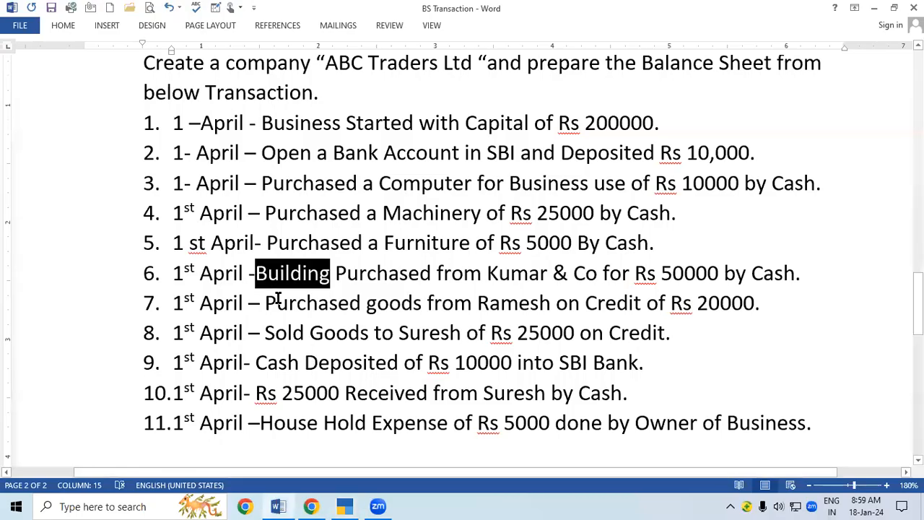
drag(265, 299, 724, 304)
click(404, 309)
click(266, 302)
drag(267, 303, 409, 309)
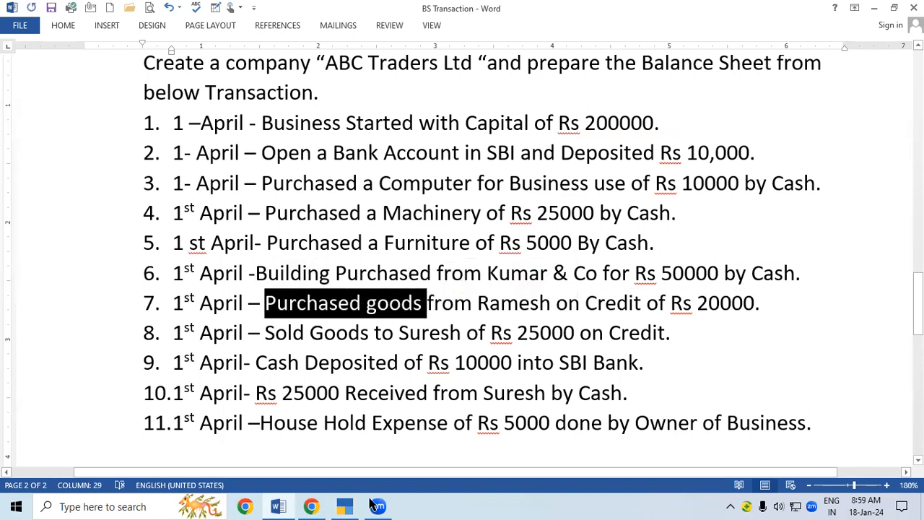
click(346, 506)
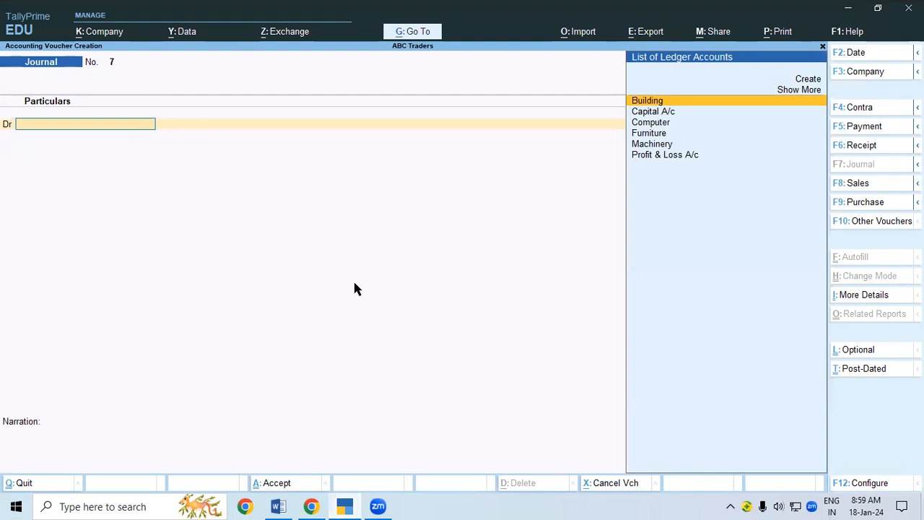
Create a ledger named Purchase under the Purchase Accounts group for the new journal voucher's debit entry
key(alt+c)
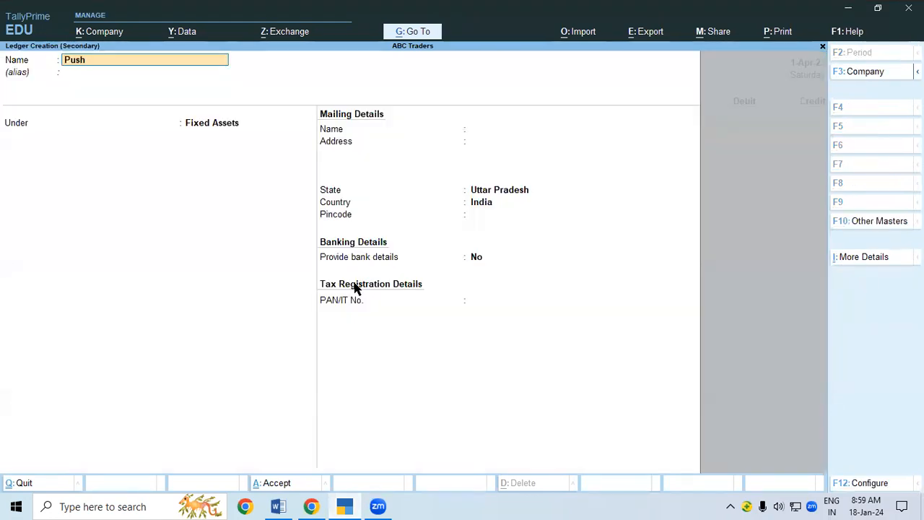
key(BackSpace)
key(BackSpace)
key(Return)
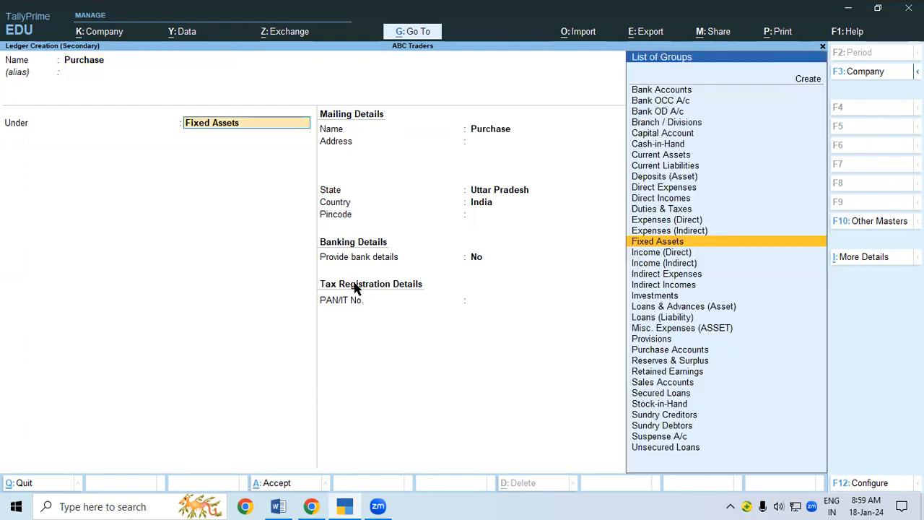
text(P)
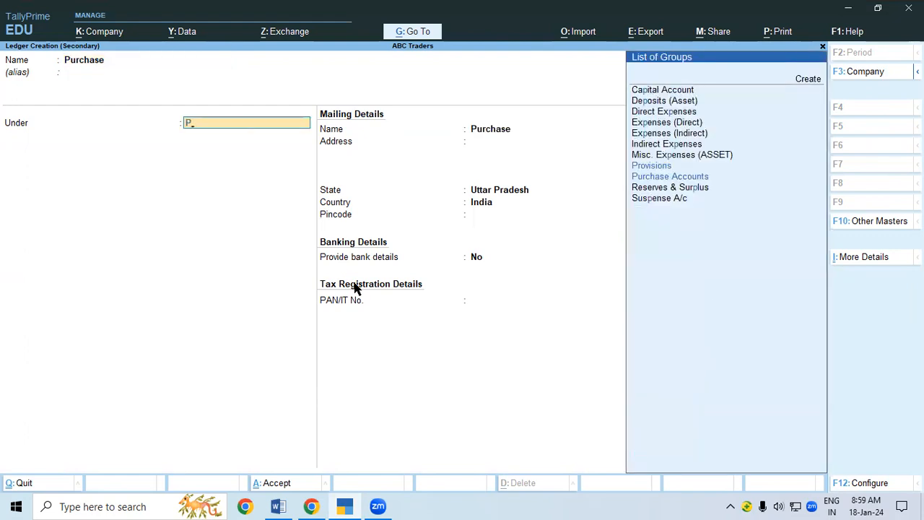
key(Down)
key(Return)
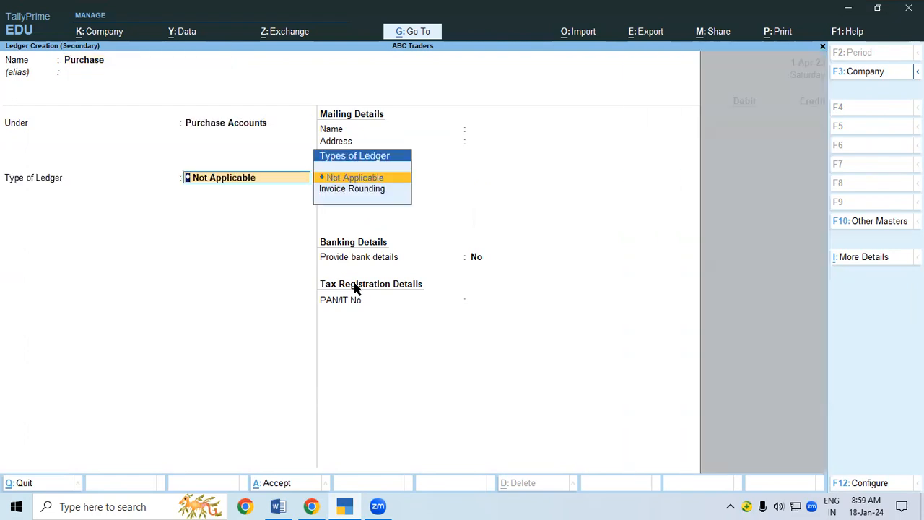
key(ctrl+a)
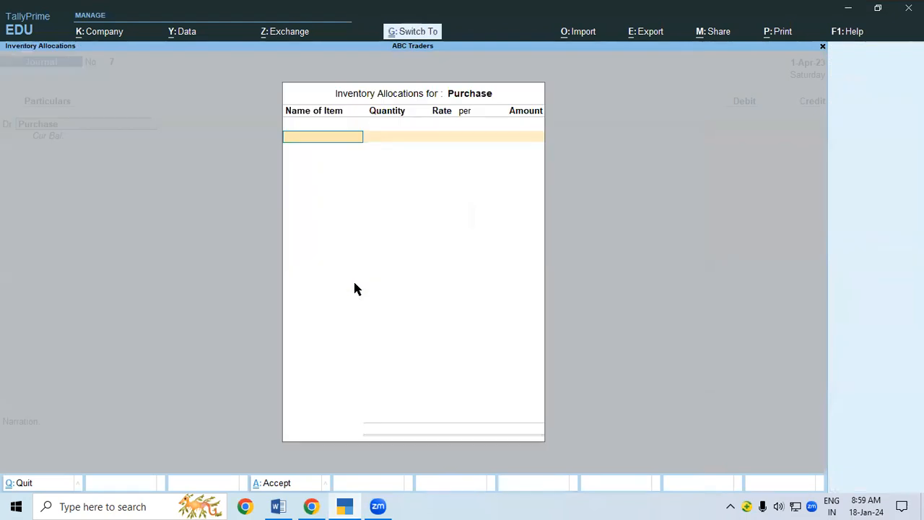
Skip the inventory allocation for Purchase and debit it with the 20,000 given in the seventh transaction
key(Escape)
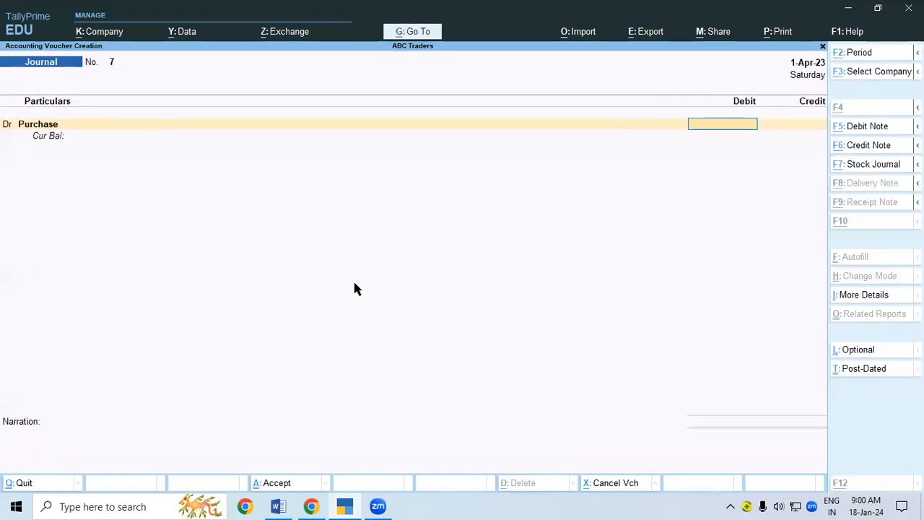
key(alt+Tab)
key(alt+Tab)
text(20000)
key(Return)
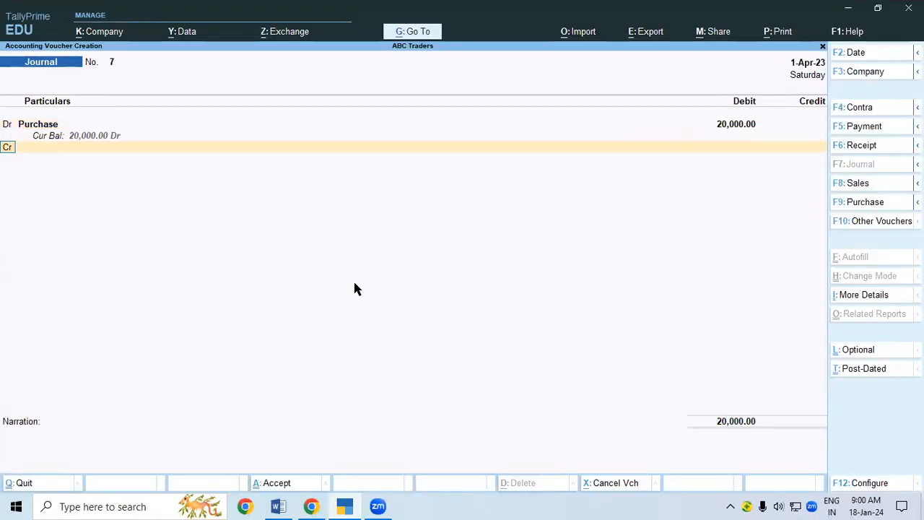
Create a ledger for the seventh transaction's supplier, with A/c after the name, under Sundry Creditors for the credit entry
key(Return)
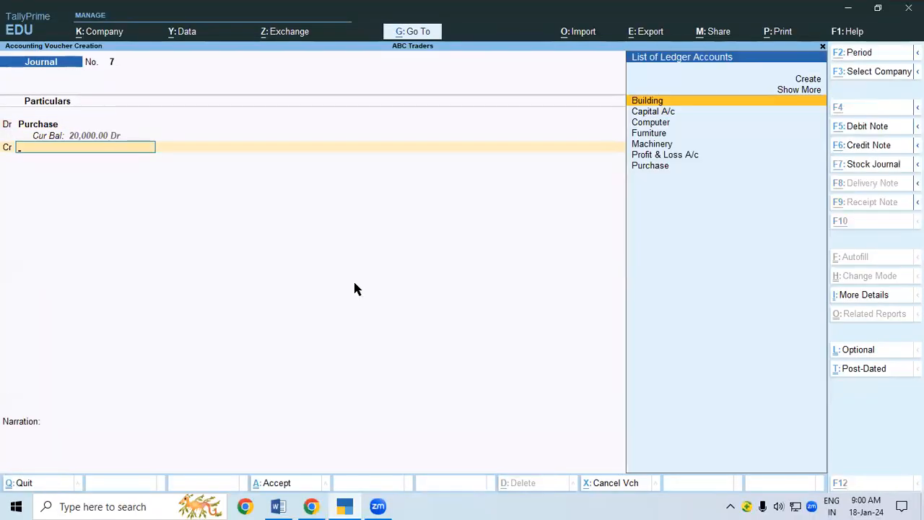
key(alt+Tab)
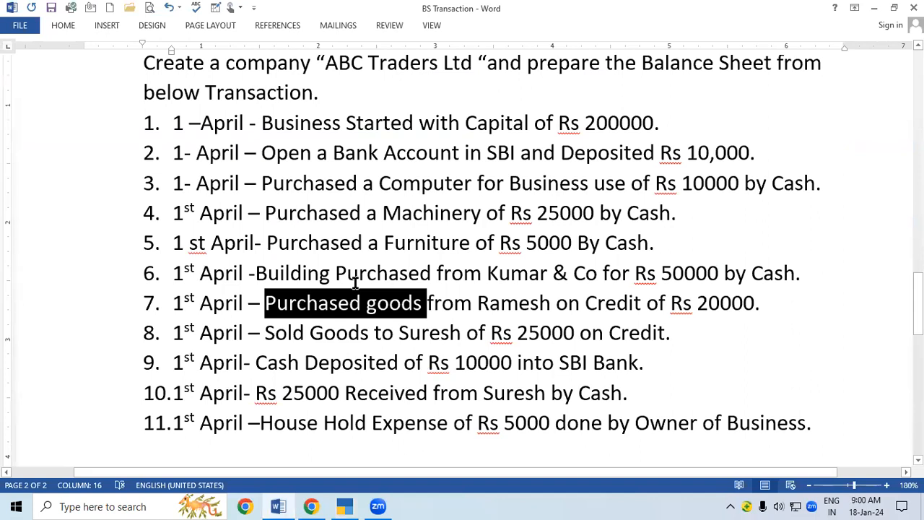
key(alt+Tab)
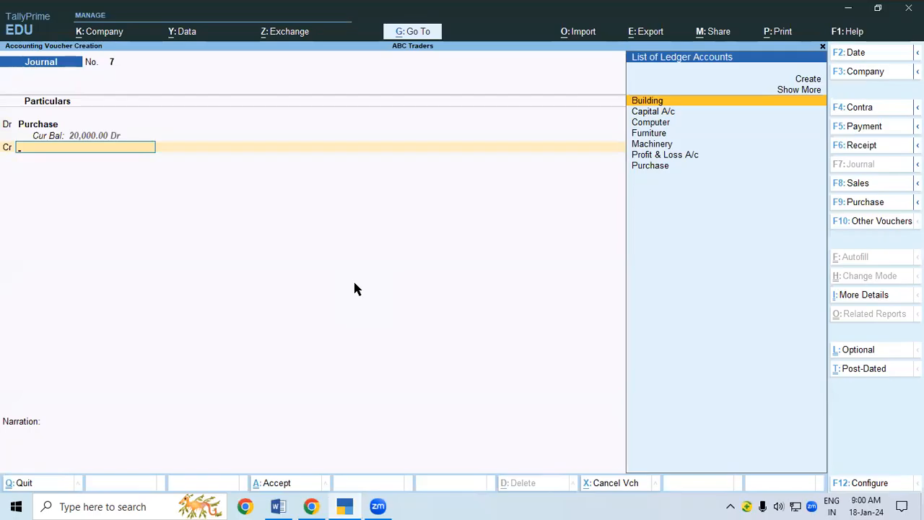
key(Up)
key(Up)
key(Return)
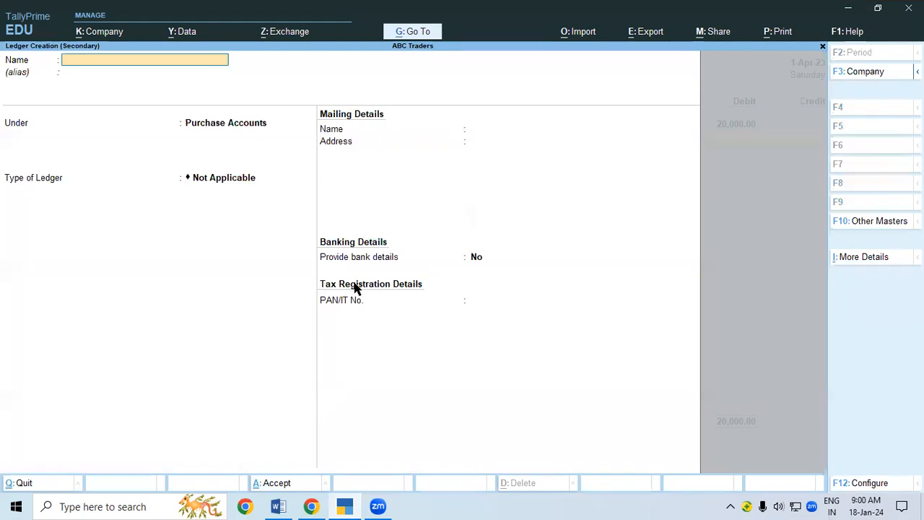
text(Ramesh A/c)
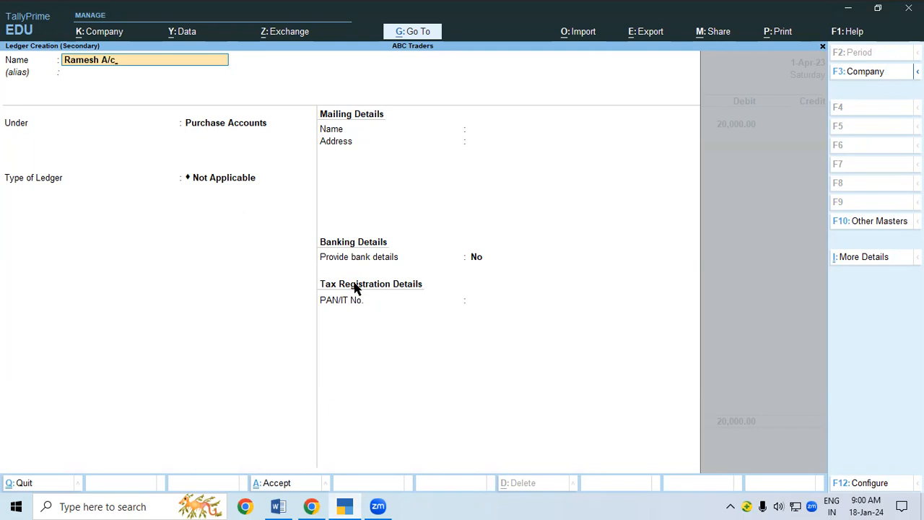
key(Return)
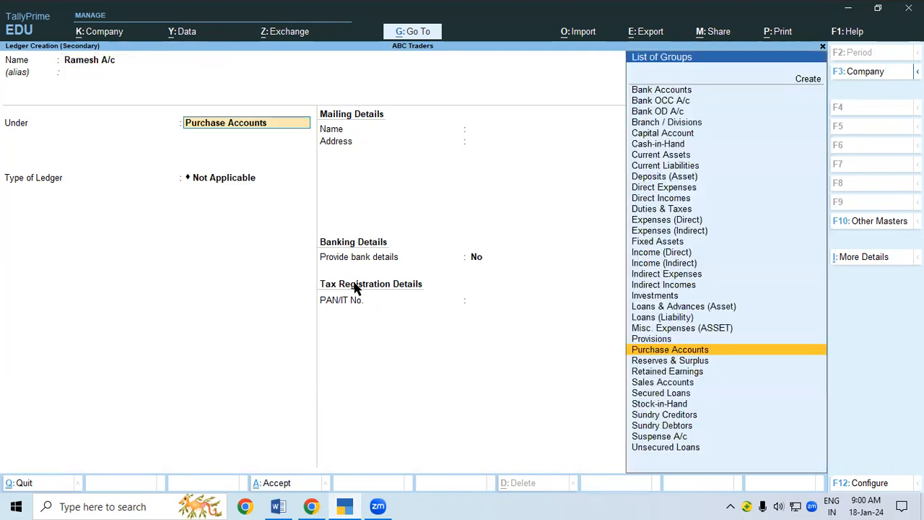
text(Sun)
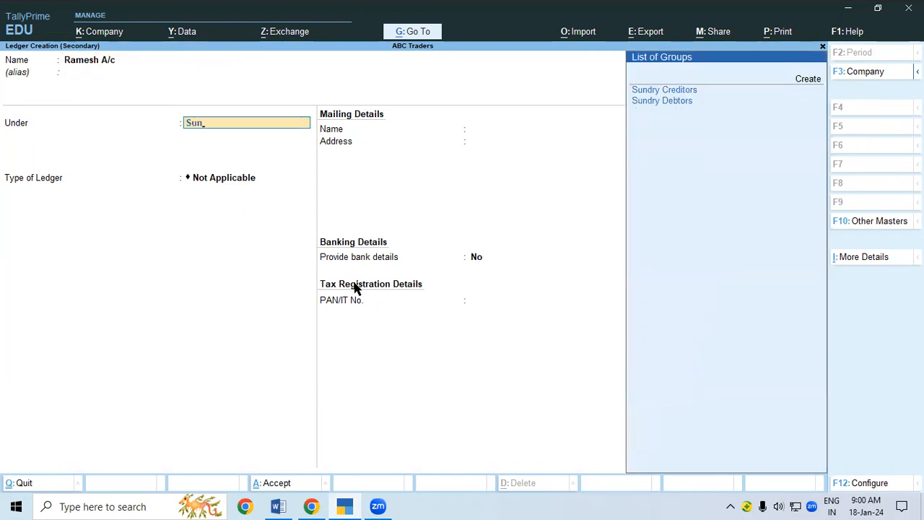
key(Return)
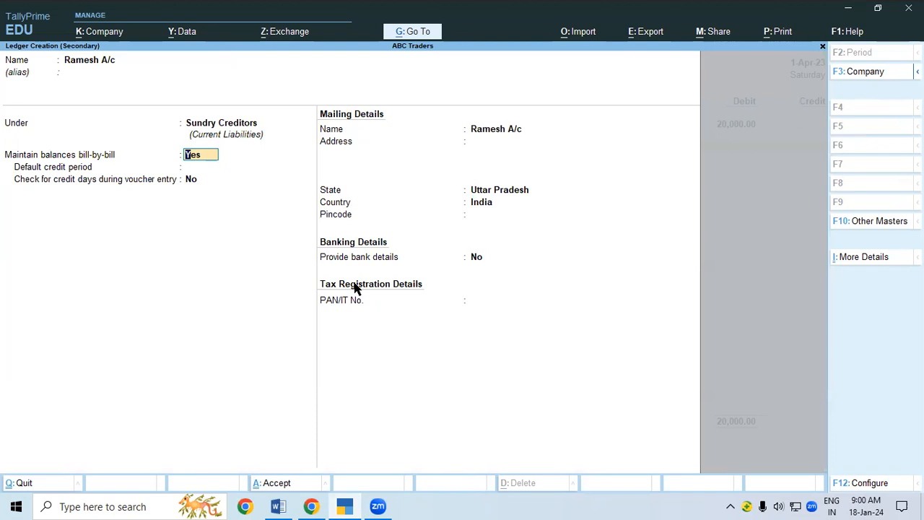
key(ctrl+a)
Credit the supplier's ledger with 20,000 as On Account and save the journal voucher
key(Return)
key(Return)
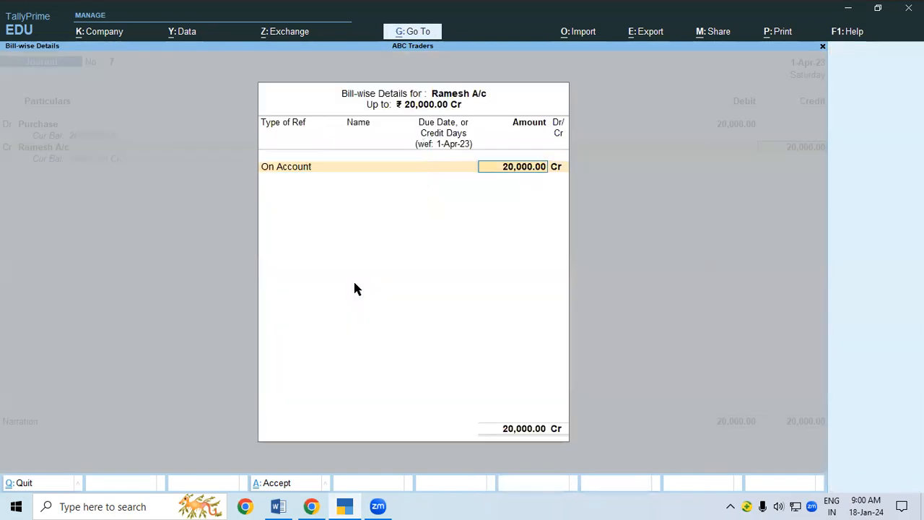
key(Return)
key(Return)
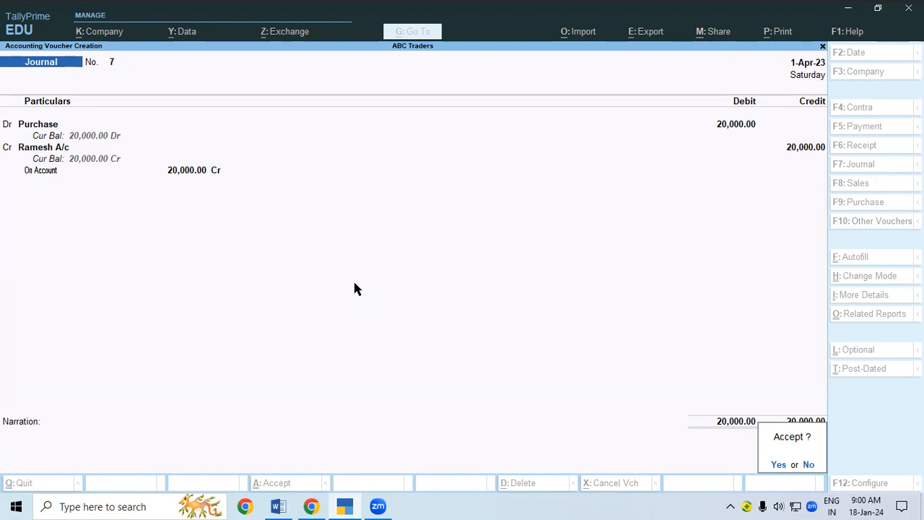
key(Return)
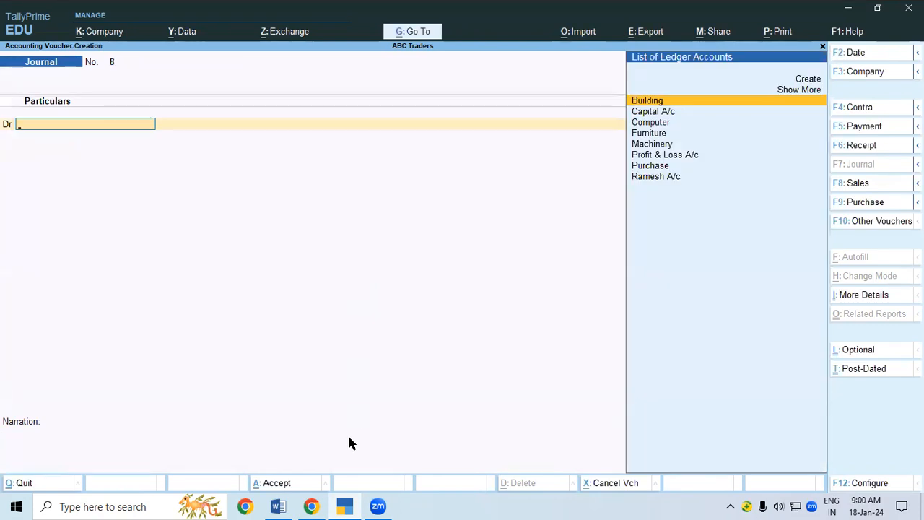
Switch to the Word document and copy the customer's name from the eighth transaction
key(alt+Tab)
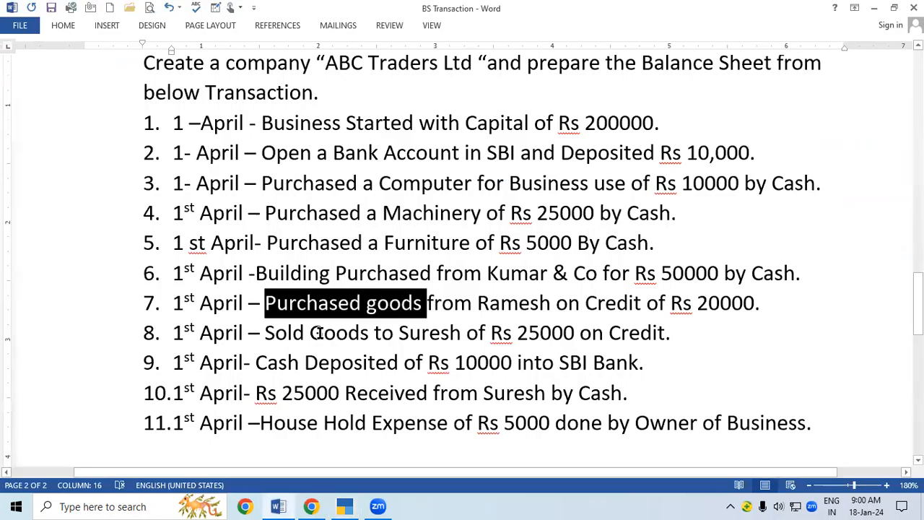
drag(266, 333, 438, 345)
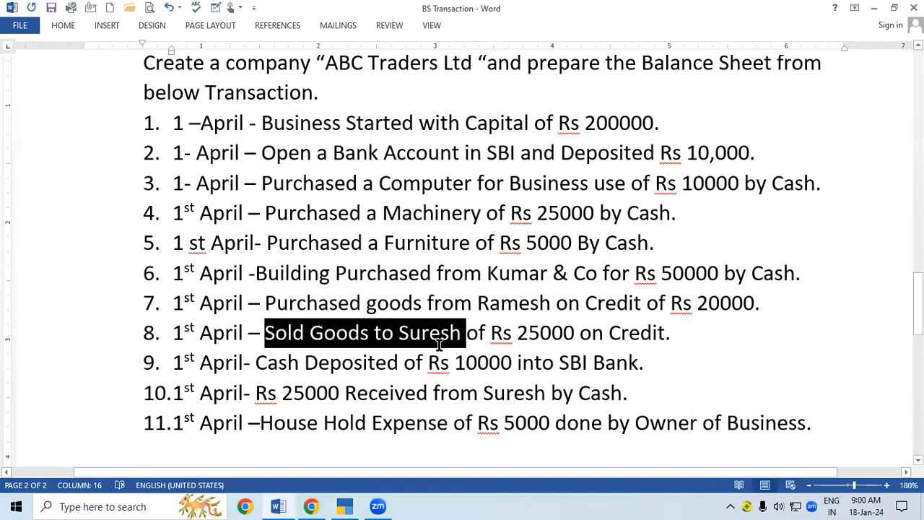
click(494, 337)
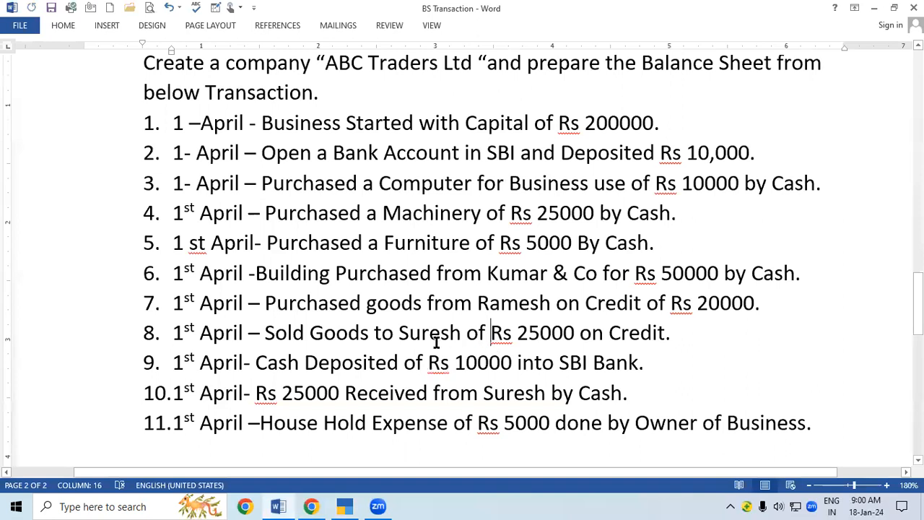
drag(403, 333, 460, 343)
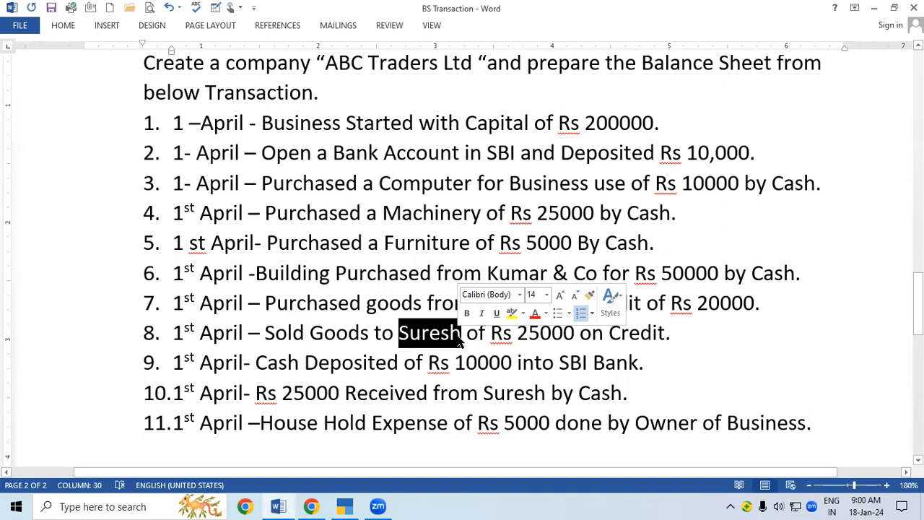
right_click(459, 341)
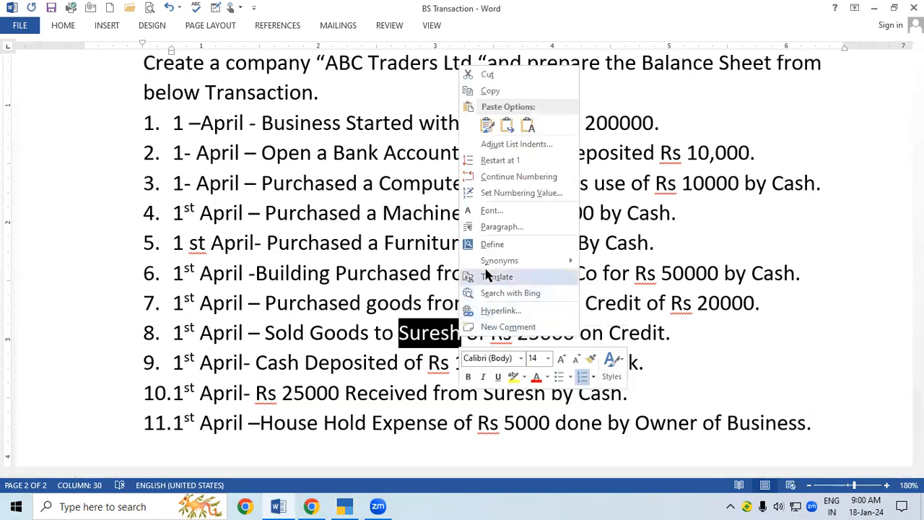
click(495, 93)
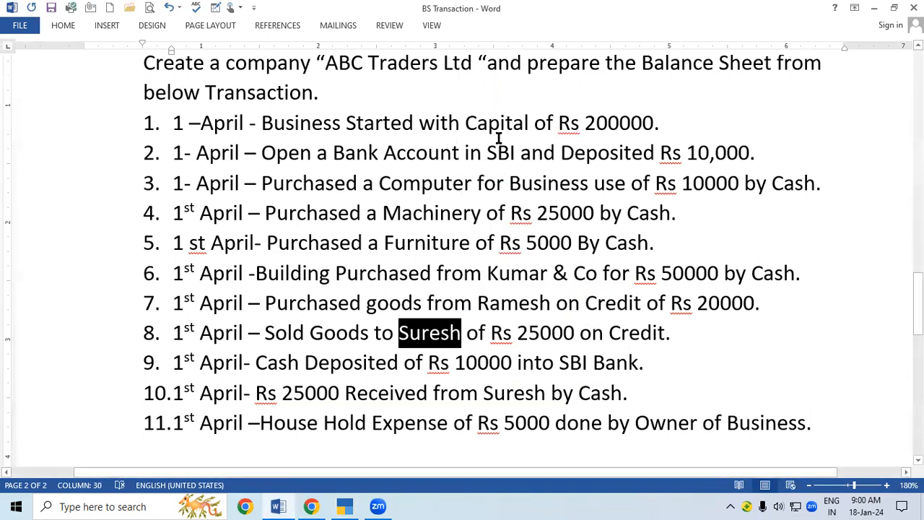
Return to TallyPrime and create a ledger with the copied customer name under Sundry Debtors for the new voucher's debit entry
click(347, 506)
key(alt+c)
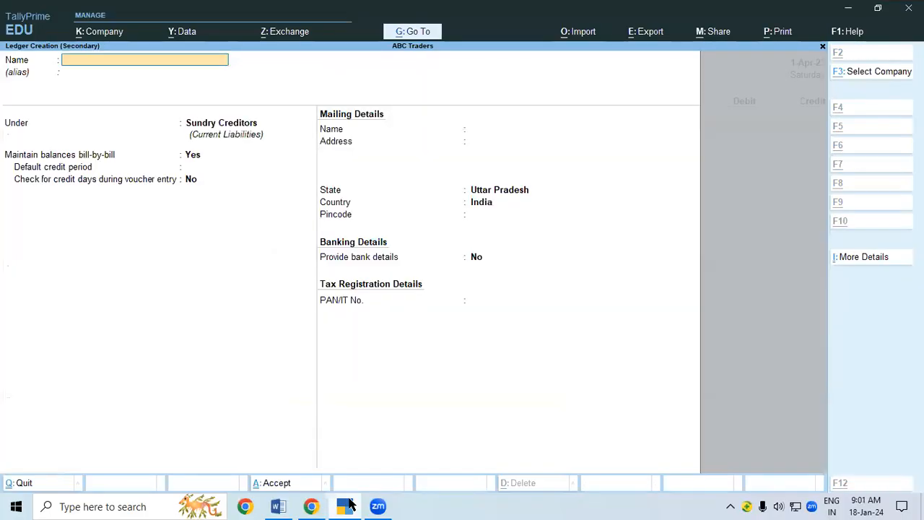
key(ctrl+alt+v)
key(Return)
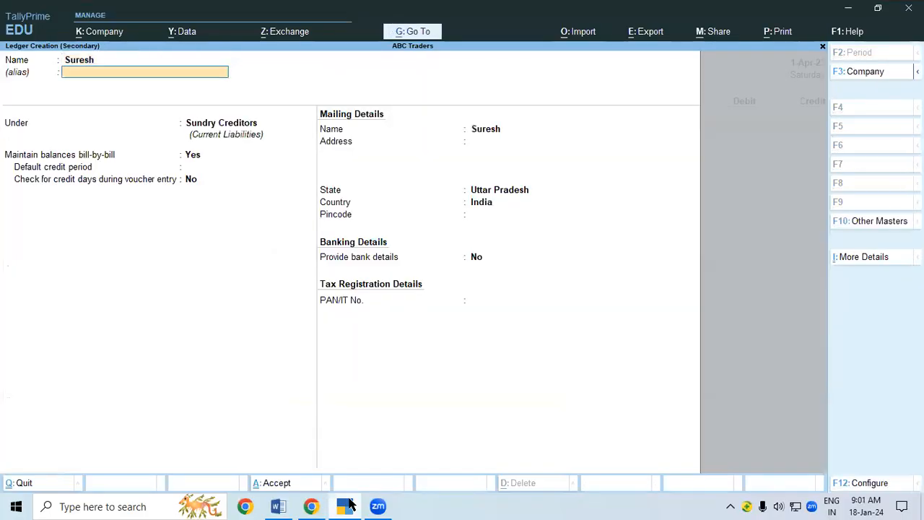
key(Return)
text(su)
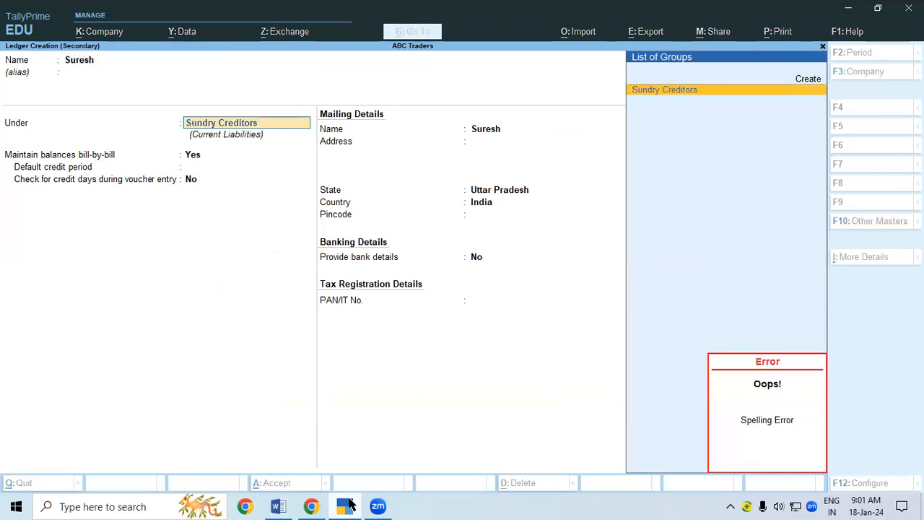
key(BackSpace)
key(BackSpace)
key(BackSpace)
key(BackSpace)
key(BackSpace)
key(BackSpace)
key(BackSpace)
key(BackSpace)
key(BackSpace)
key(BackSpace)
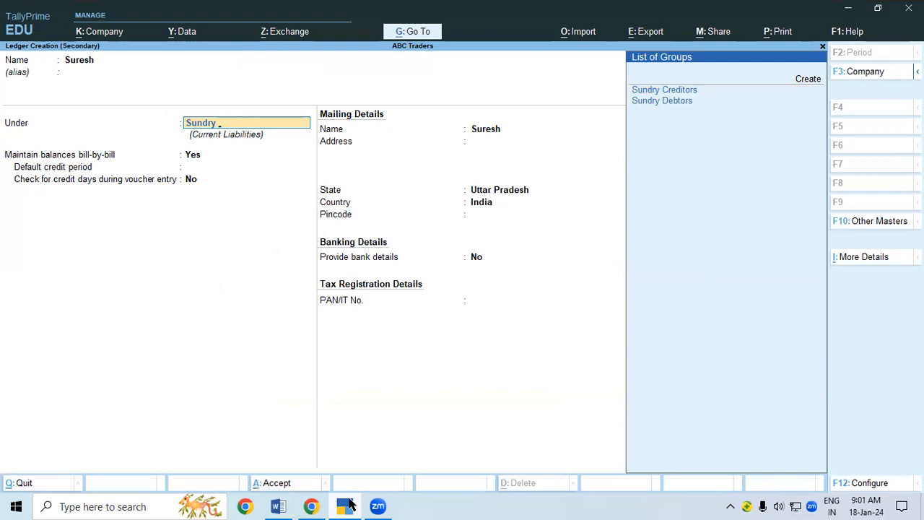
key(Down)
key(Down)
key(Return)
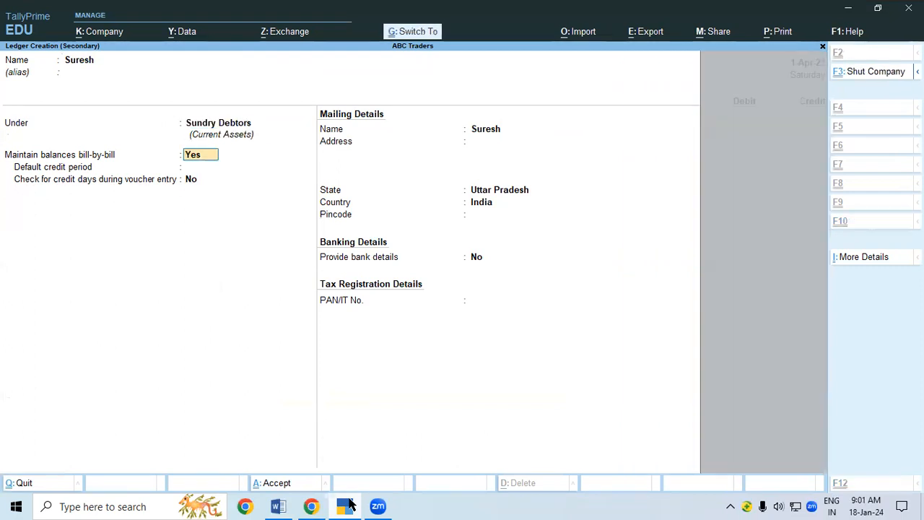
key(ctrl+a)
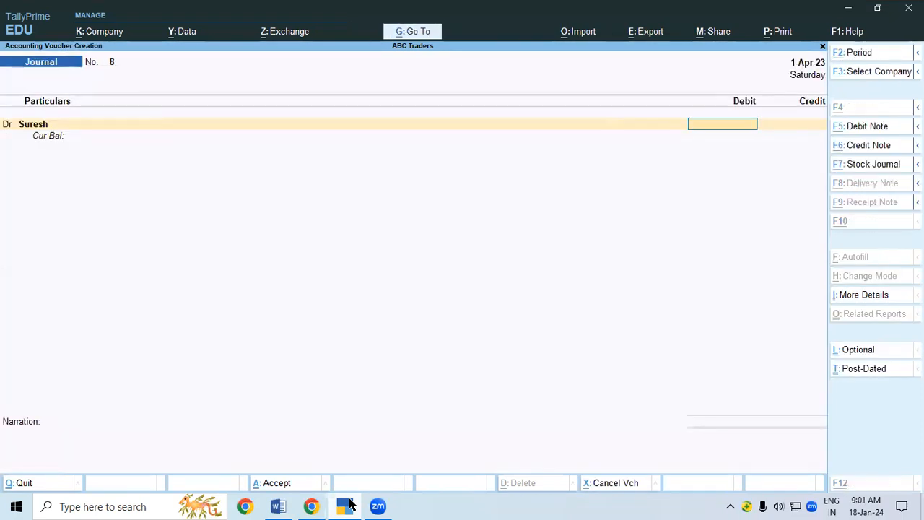
Debit the customer's ledger with the eighth transaction's 25,000, referenced as On Account
key(alt+Tab)
key(alt+Tab)
text(25000)
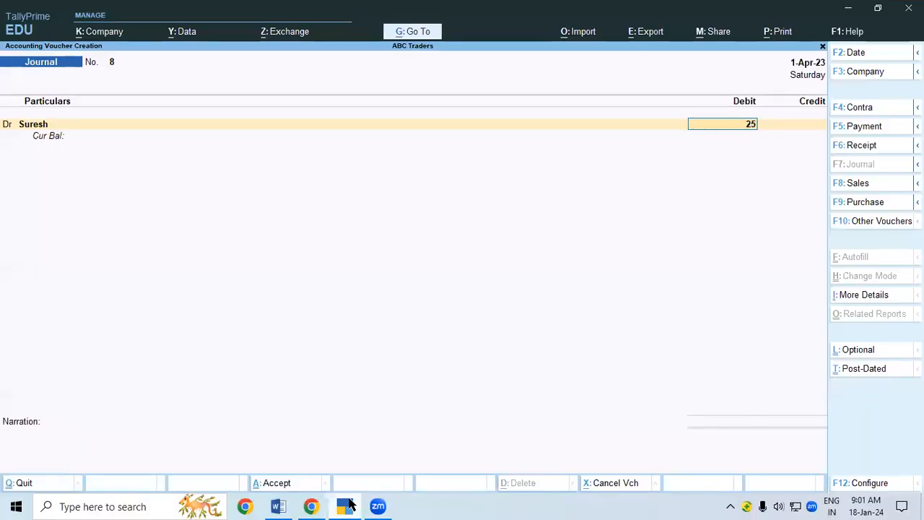
key(Return)
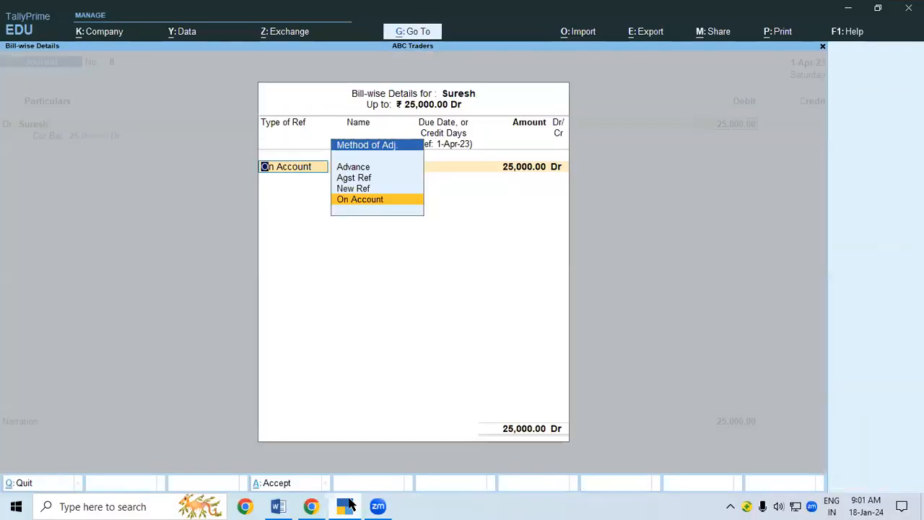
key(Return)
key(Return)
key(Return)
key(Return)
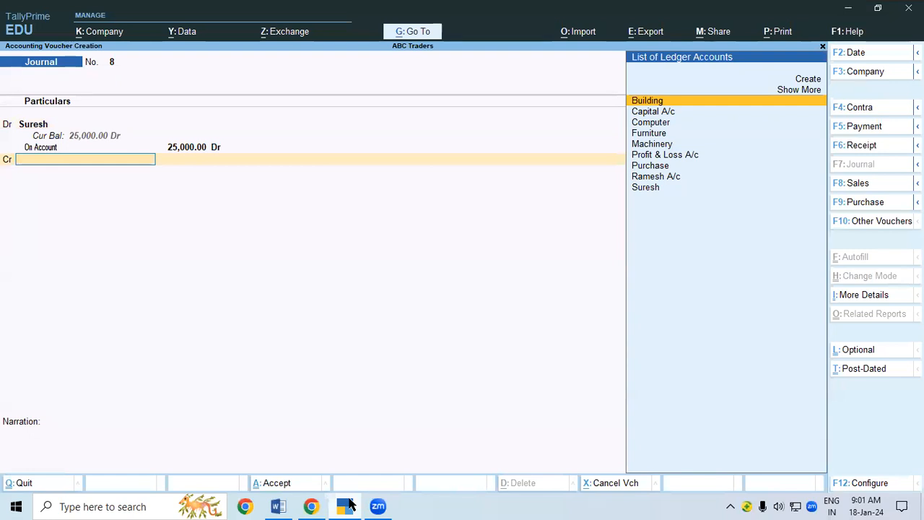
Create a ledger named Sales A/c under the Sales Accounts group for the credit entry
key(Up)
key(Up)
key(Return)
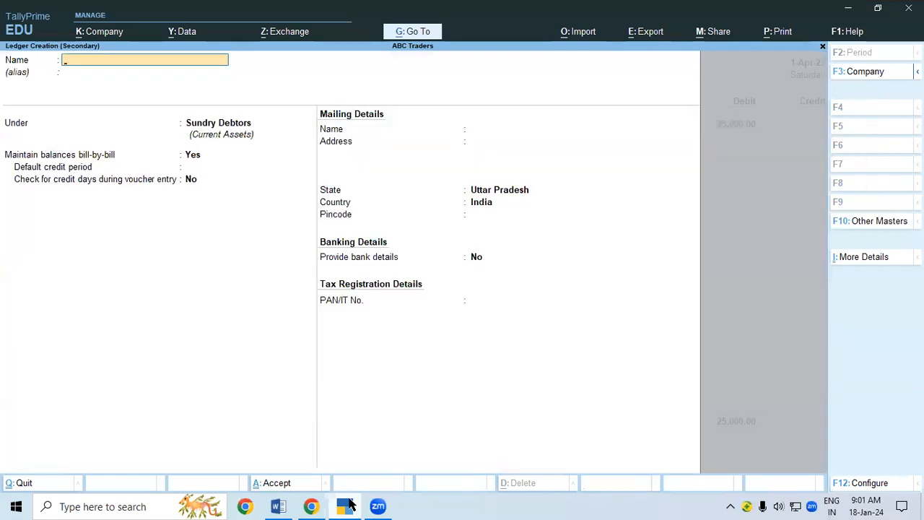
text(Sales A/c)
key(Return)
key(Return)
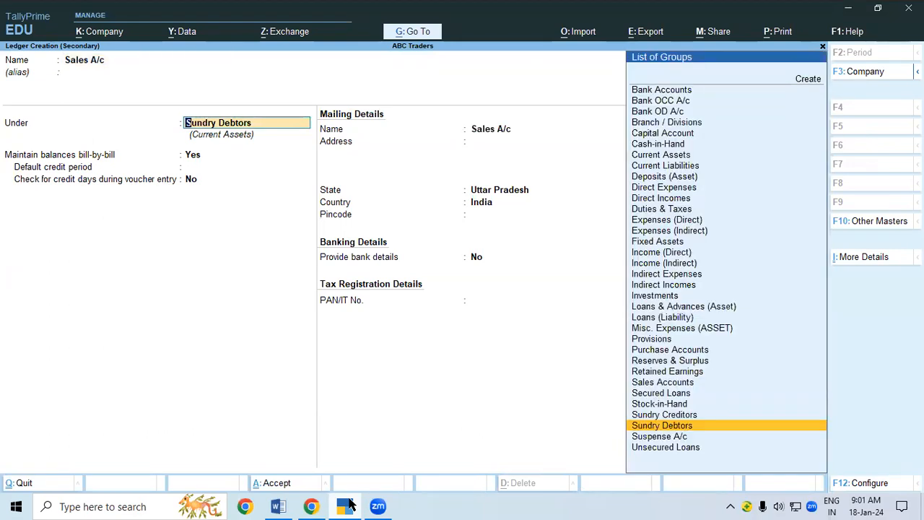
text(Sa)
key(Return)
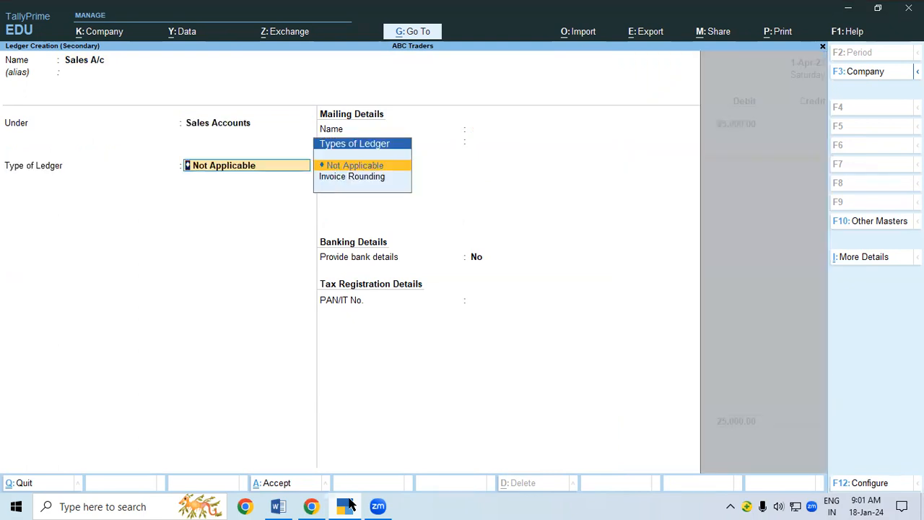
key(ctrl+a)
Credit Sales A/c with 25,000 without item allocations and save the journal voucher
key(Escape)
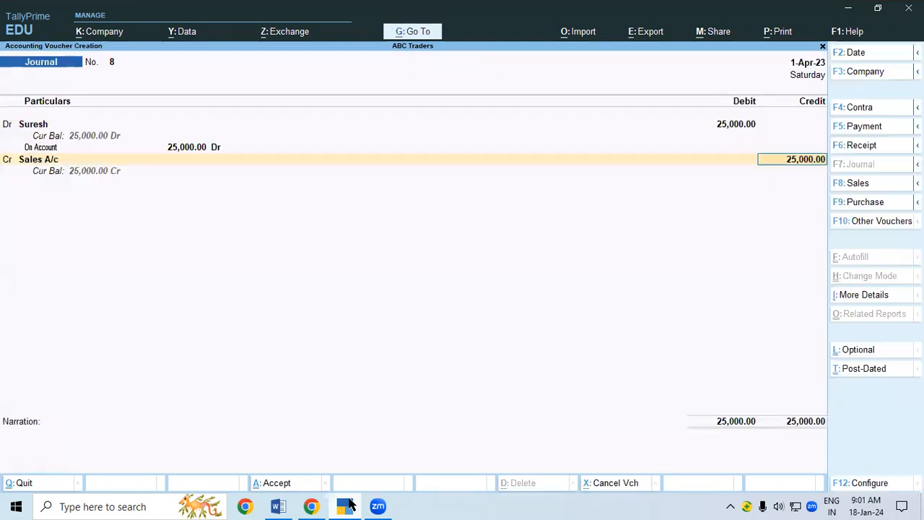
key(Return)
key(Return)
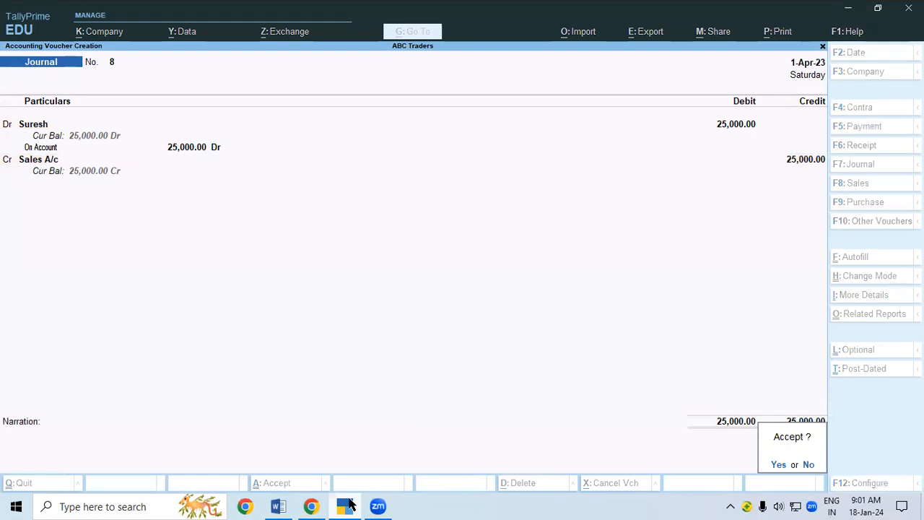
key(y)
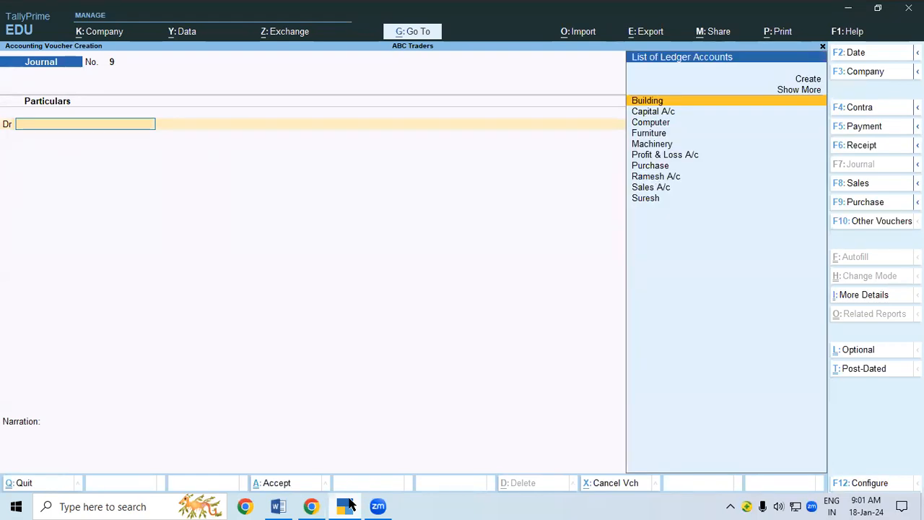
Switch to the BS Transaction document in Word, read the ninth transaction about the cash deposit into SBI Bank, and return to TallyPrime
click(278, 506)
drag(256, 364, 367, 363)
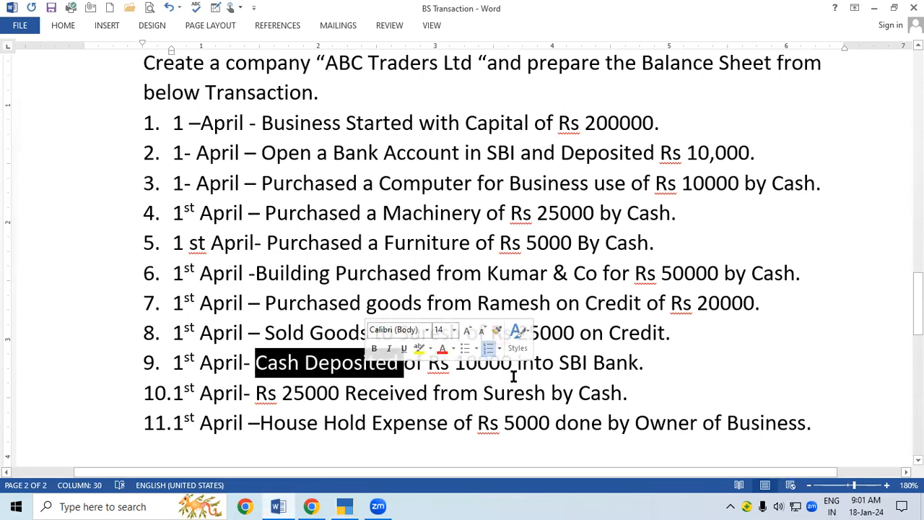
click(643, 362)
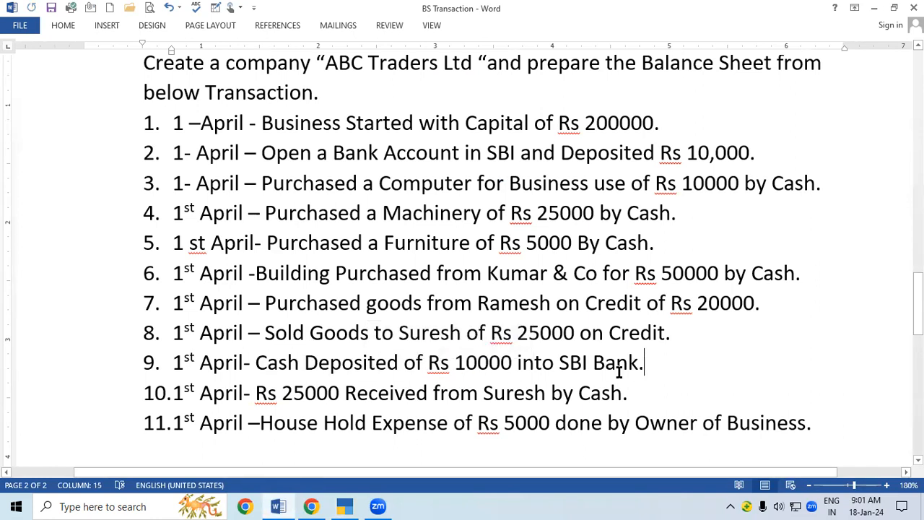
click(343, 506)
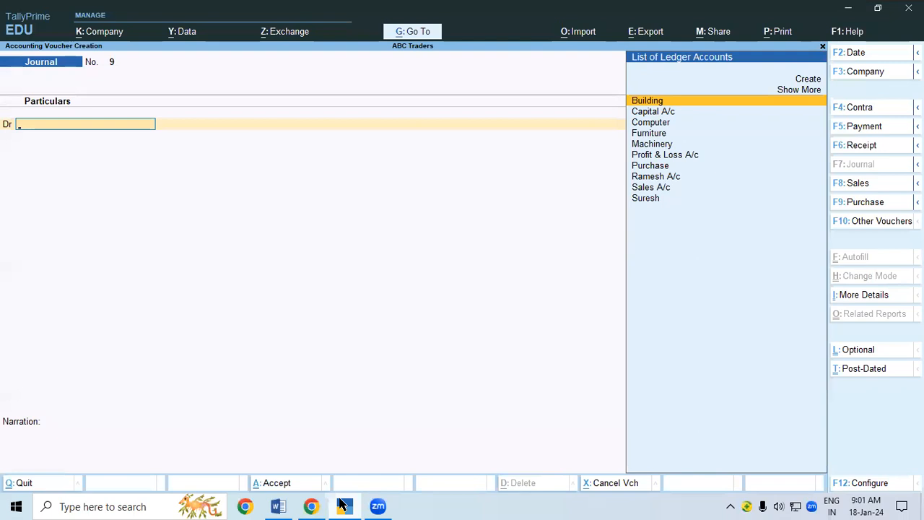
Expand the ledger list to show the cash and bank ledgers and choose SBI for the debit entry
key(Down)
key(Down)
key(Down)
key(Down)
key(Down)
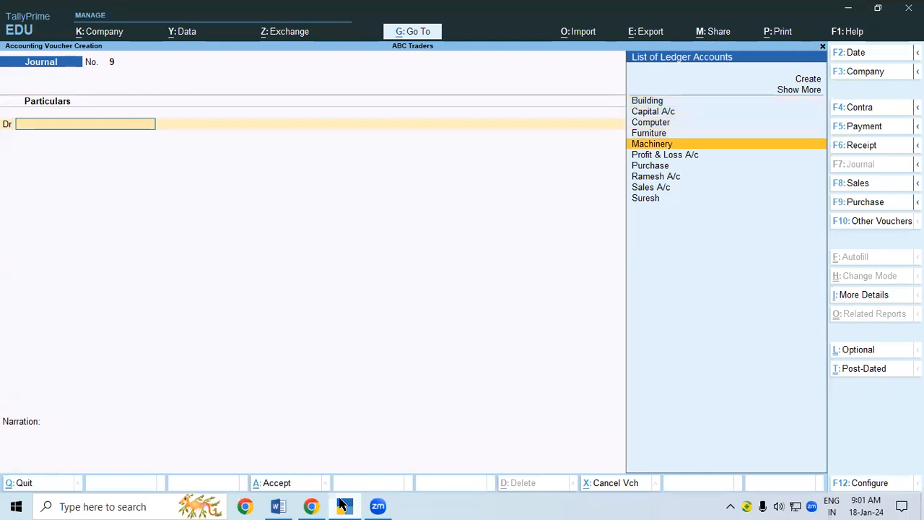
key(Up)
key(Up)
key(Up)
key(Up)
key(Up)
key(Up)
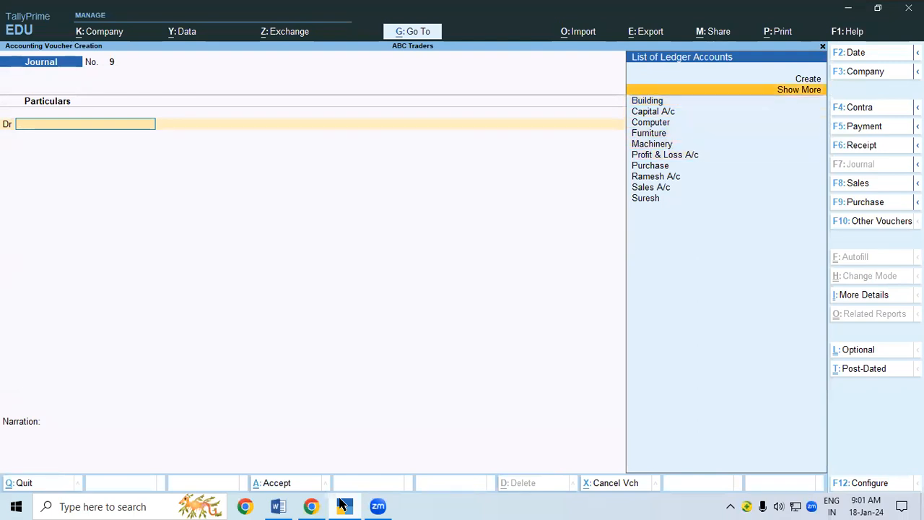
key(Return)
key(Down)
key(Down)
key(Down)
key(Down)
key(Down)
key(Down)
key(Down)
key(Down)
key(Down)
key(Down)
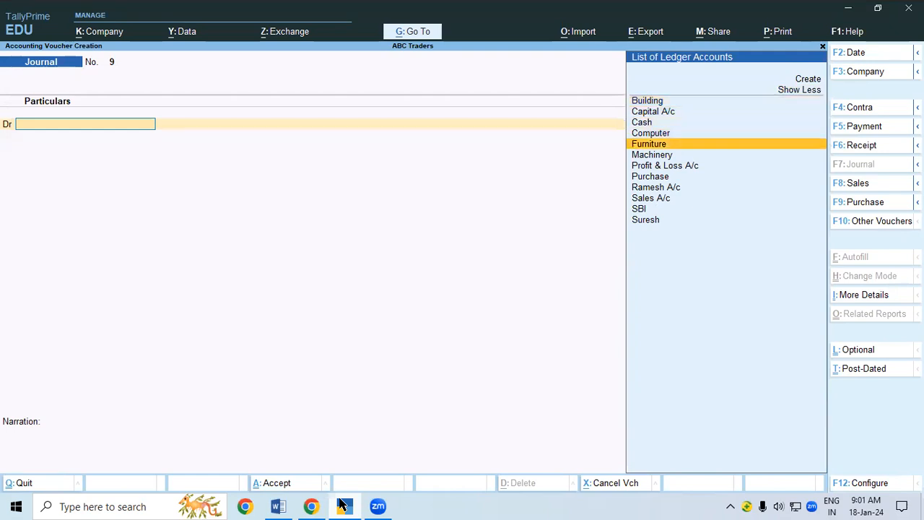
key(Down)
key(Return)
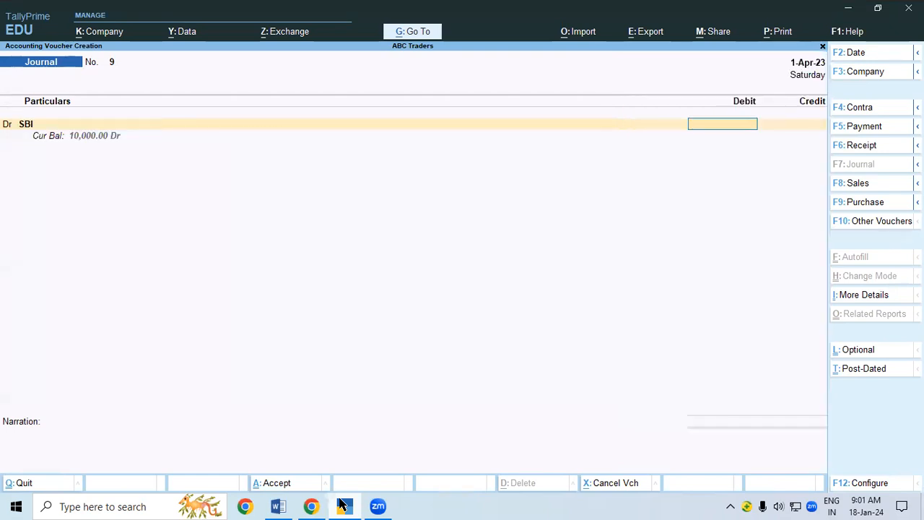
Check the deposit amount in Word, then debit SBI with 10,000 in TallyPrime, keeping the Cheque/DD bank allocation
key(alt+Tab)
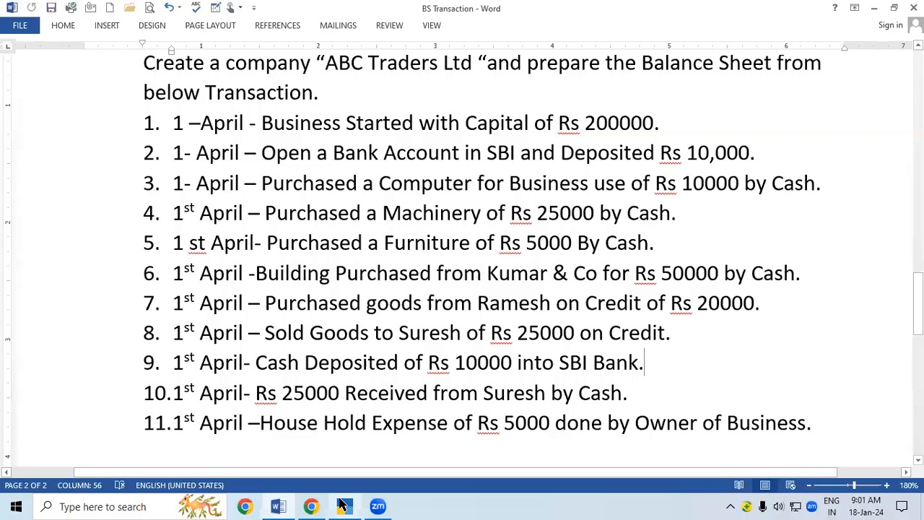
click(344, 506)
text(10000)
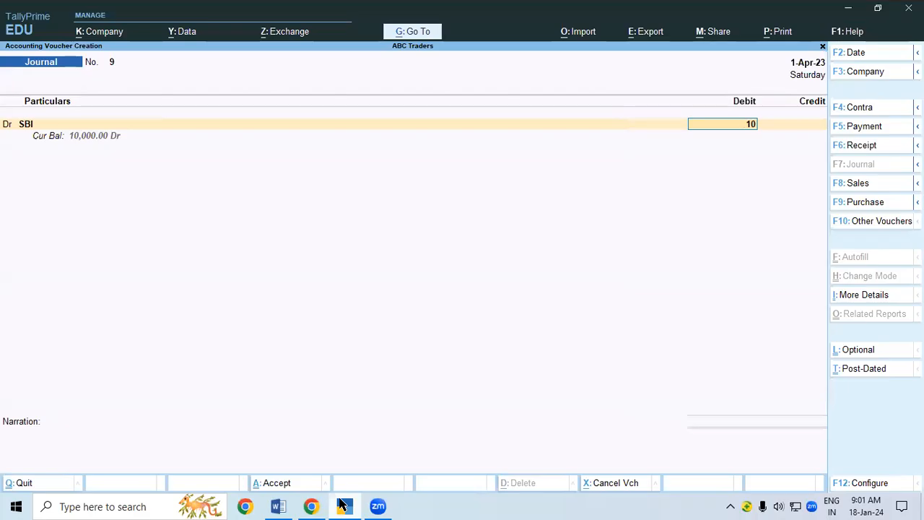
key(Return)
key(Return)
key(Return)
key(Return)
key(Return)
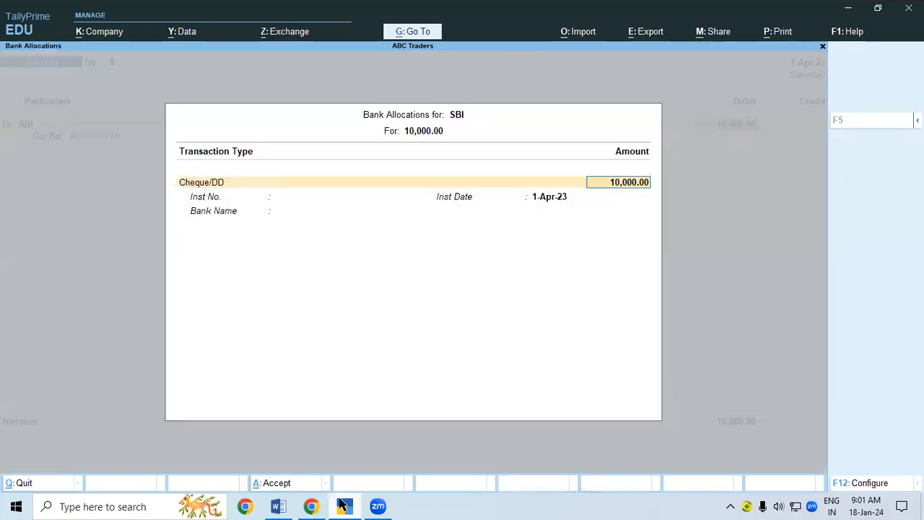
key(Return)
Credit Cash with 10,000 and save the journal voucher without a narration
key(Return)
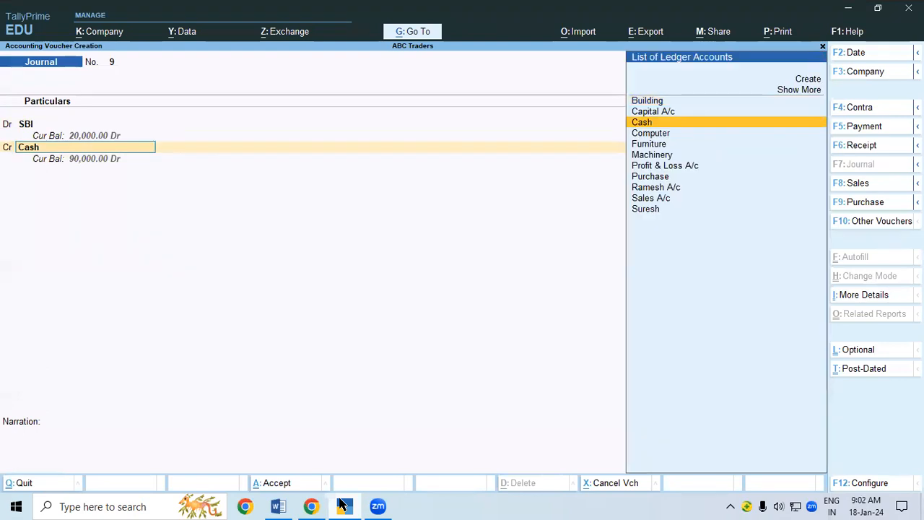
key(Return)
key(Return)
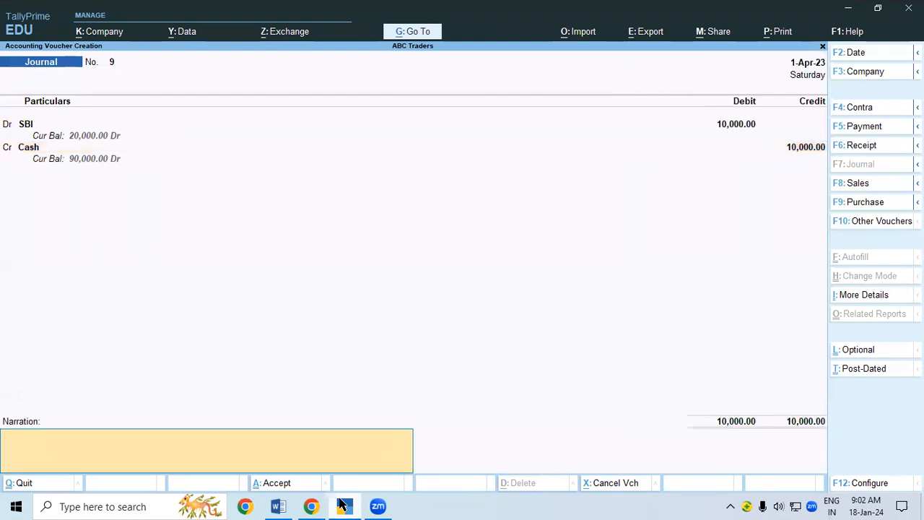
key(ctrl)
key(ctrl+a)
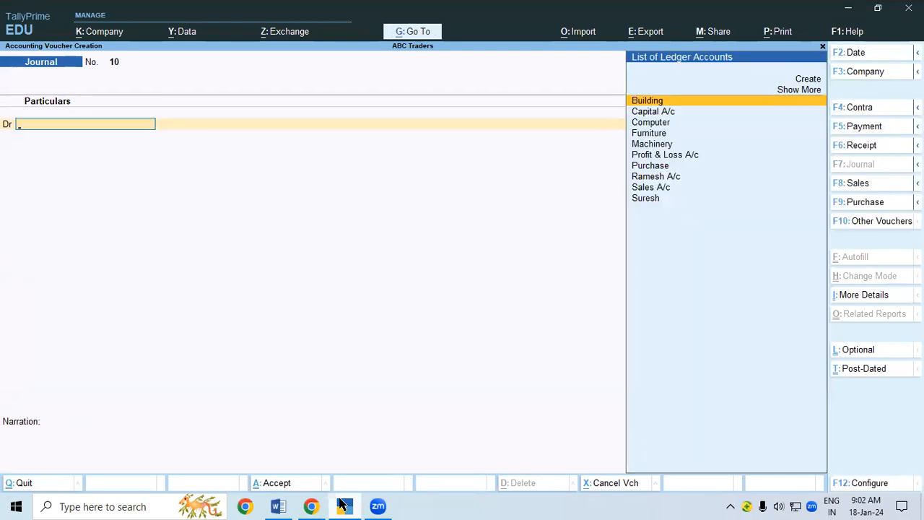
Switch to Word, read the tenth transaction about the cash received from the customer, and return to TallyPrime
click(278, 507)
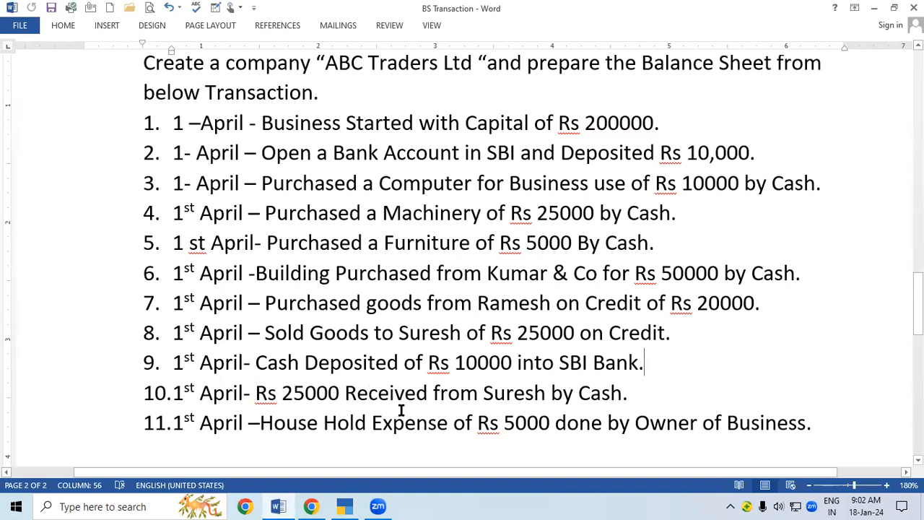
double_click(367, 396)
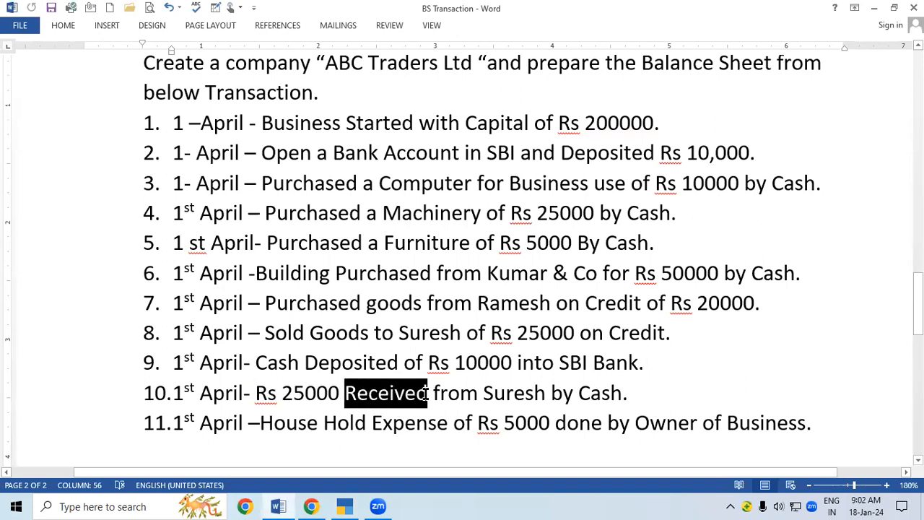
click(354, 500)
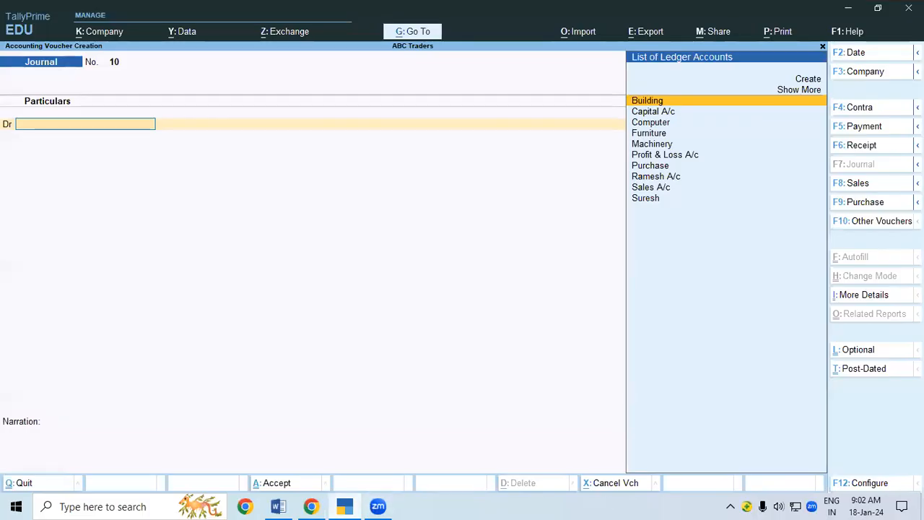
Expand the ledger list, choose Cash for the debit entry and debit it with 25,000
key(Up)
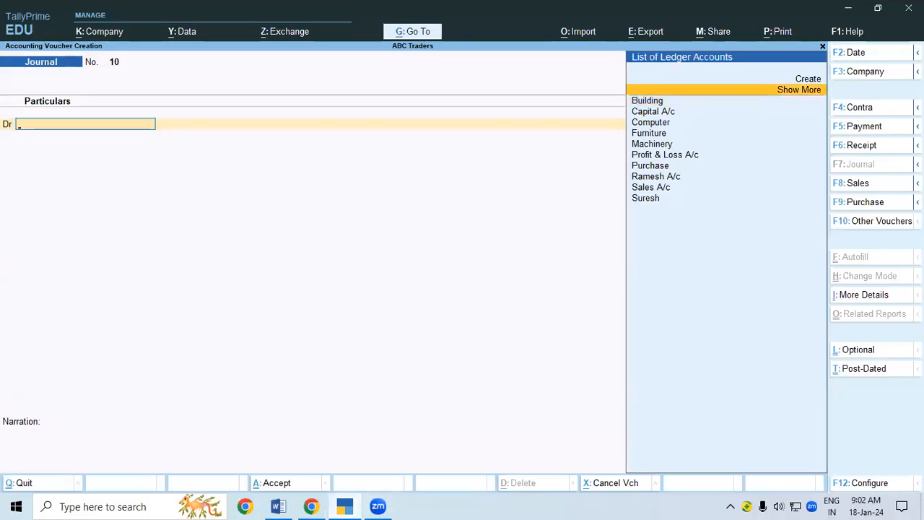
key(Return)
key(Down)
key(Down)
key(Down)
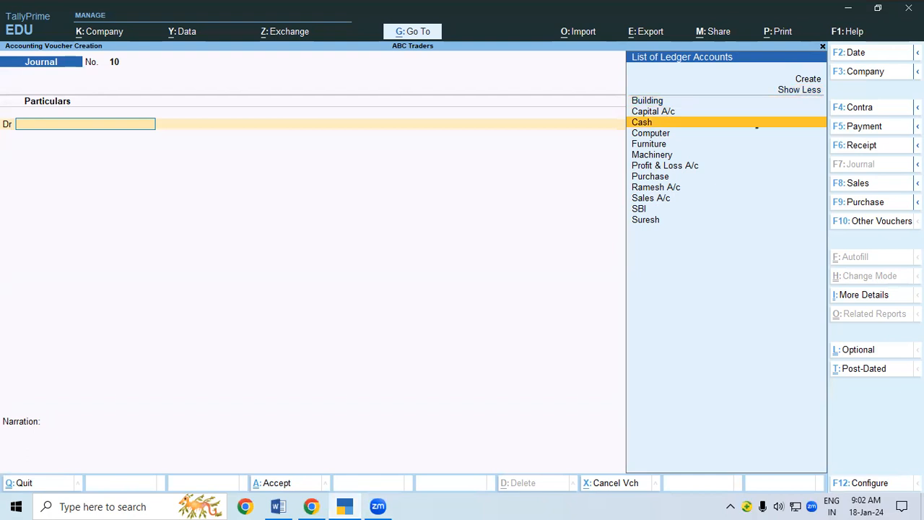
key(Return)
text(250000)
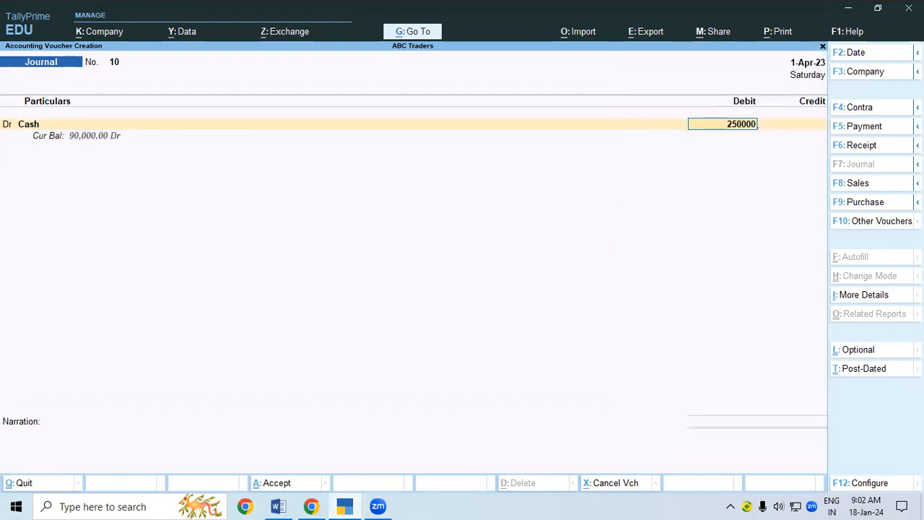
key(BackSpace)
key(Return)
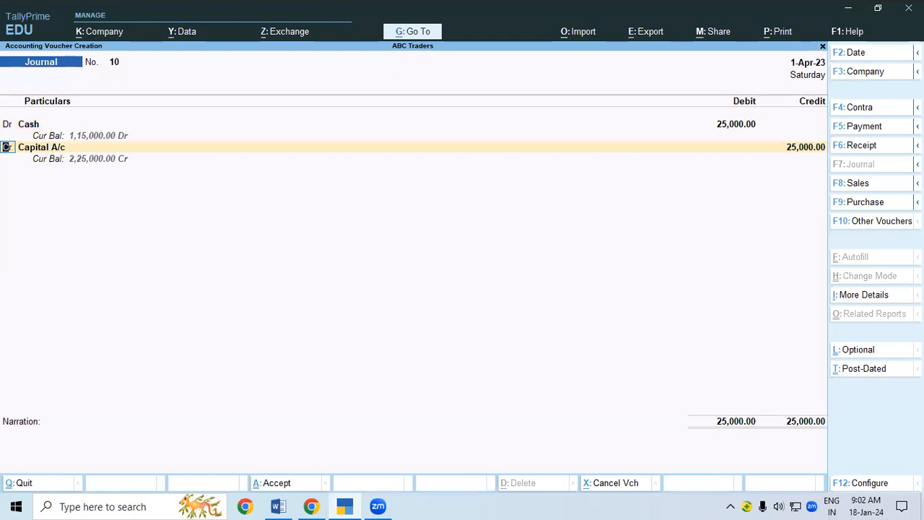
Replace Capital A/c with the customer's ledger in the credit entry
key(Return)
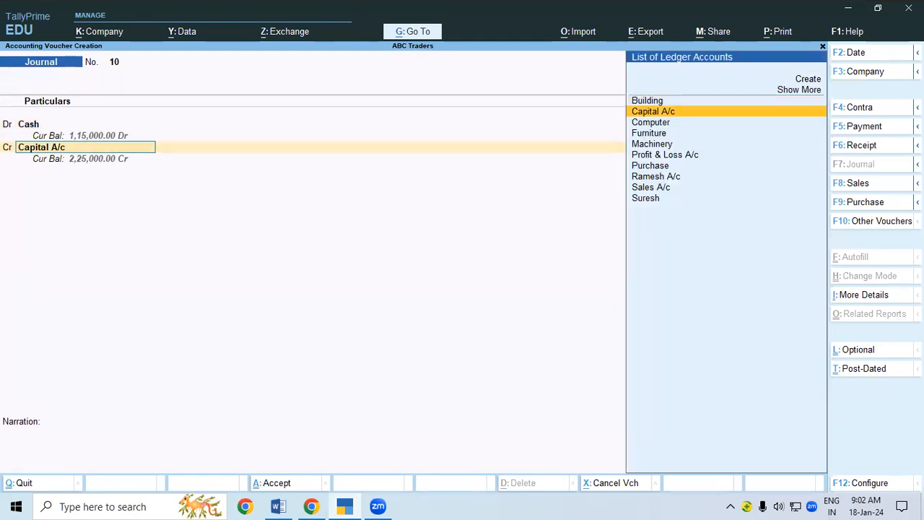
key(Down)
key(Down)
key(Down)
key(Down)
key(Down)
key(Down)
key(Down)
key(Down)
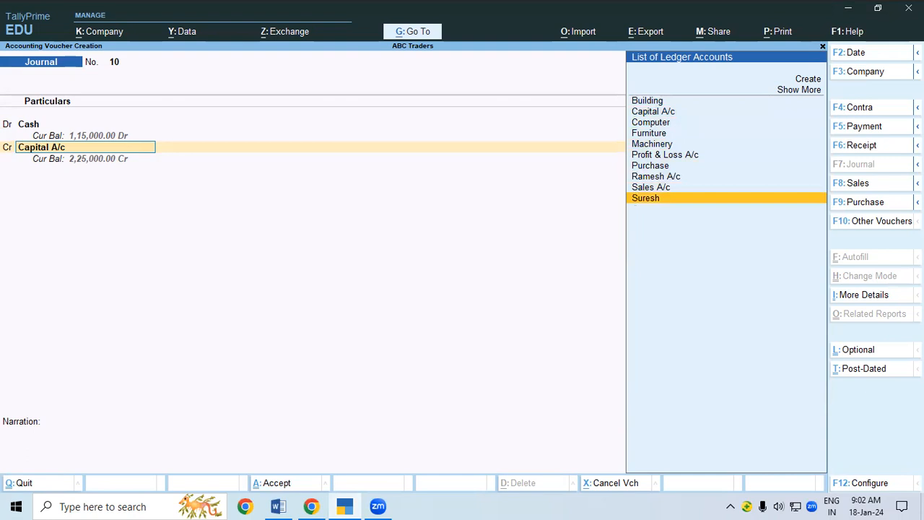
key(Return)
Credit the customer's ledger with 25,000 referenced as On Account and save the journal voucher
key(Return)
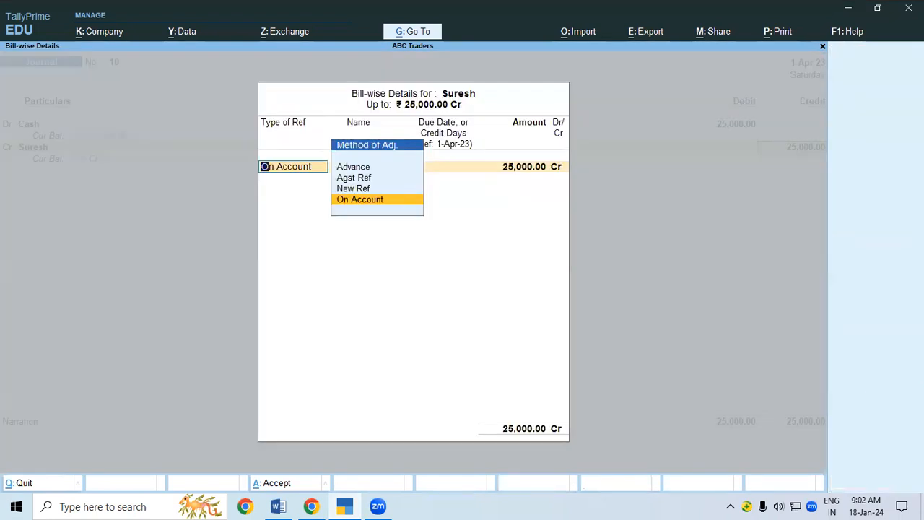
key(Return)
key(Return)
key(Return)
key(Return)
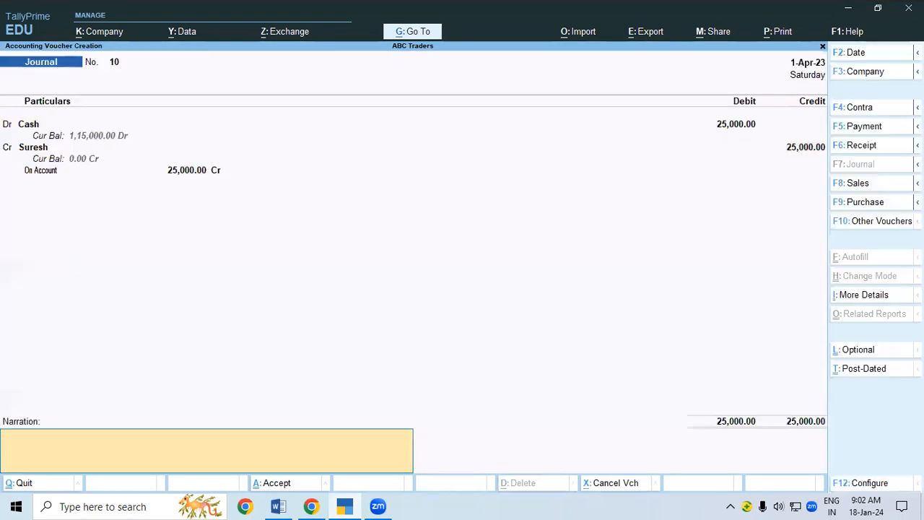
key(Return)
key(Return)
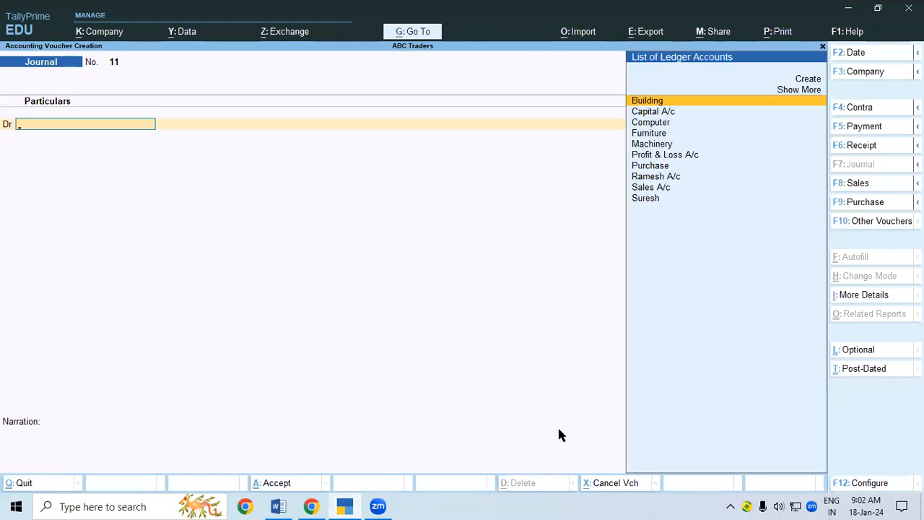
Switch to Word, read the eleventh transaction about the owner's household expense and the notes below it, and return to TallyPrime
click(284, 505)
drag(261, 426, 801, 419)
drag(919, 318, 919, 346)
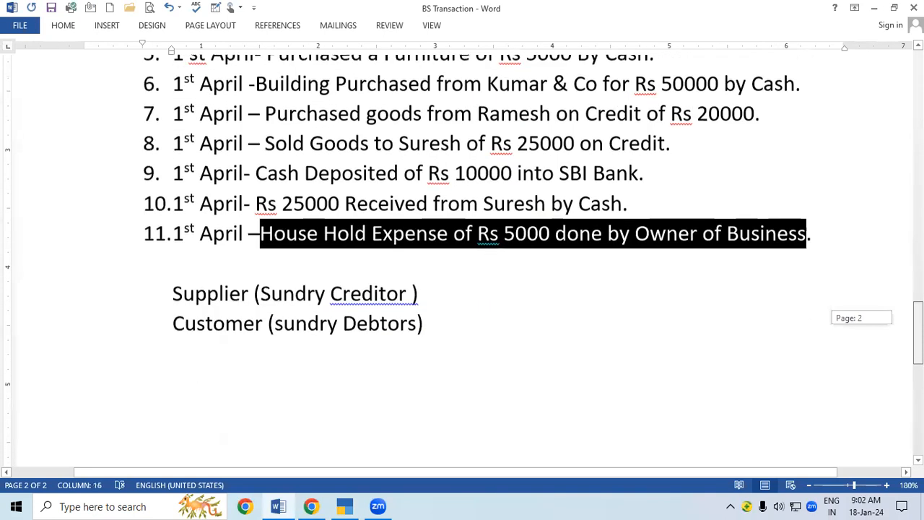
click(346, 506)
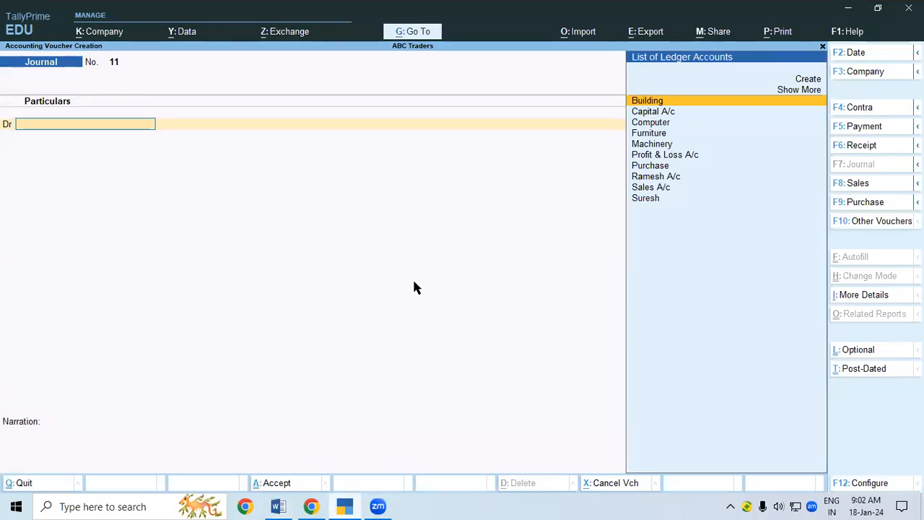
Start a new ledger named House Hold Expense for the debit entry, leaving its alias blank
key(alt+c)
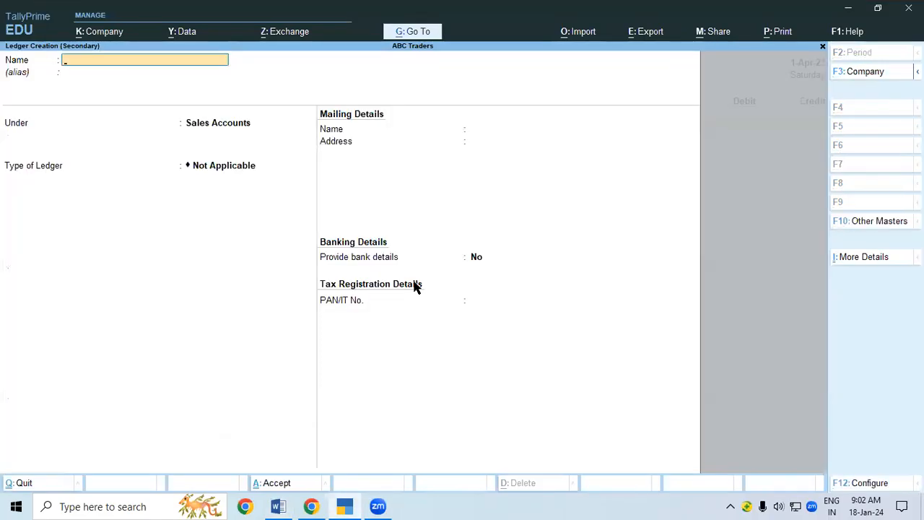
text(House Hold Expense)
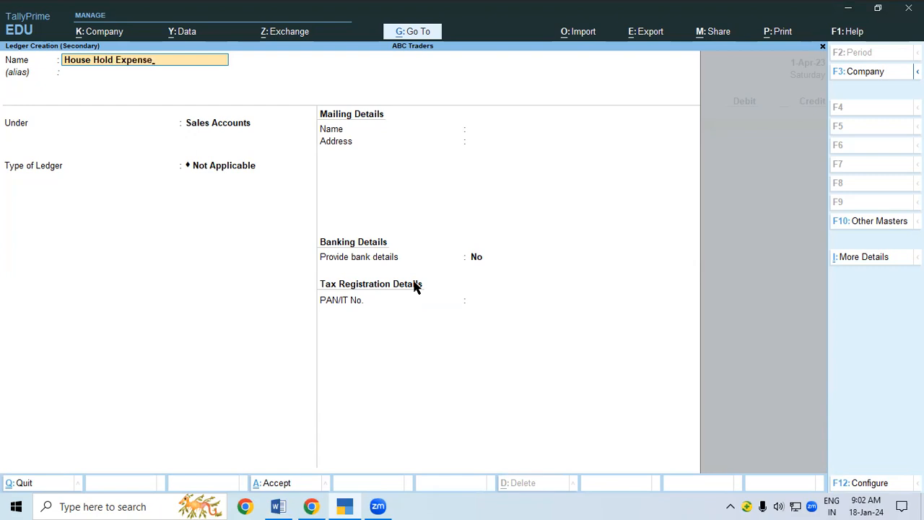
key(Return)
key(Return)
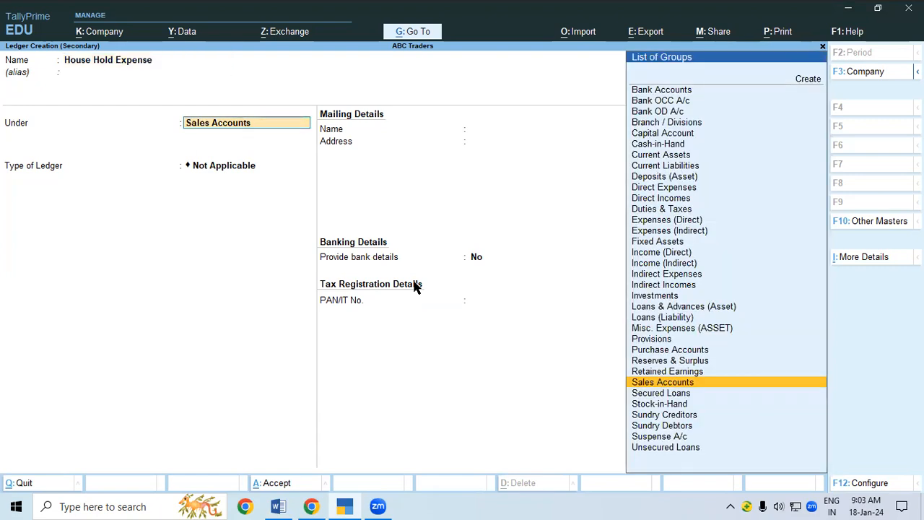
Create a group named Drawing under Capital Account and save the House Hold Expense ledger in it
text(D)
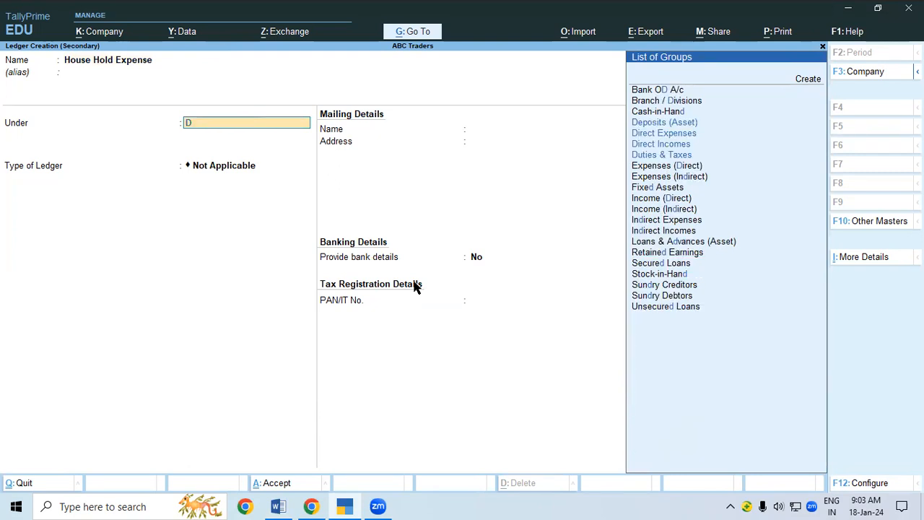
key(Down)
key(Down)
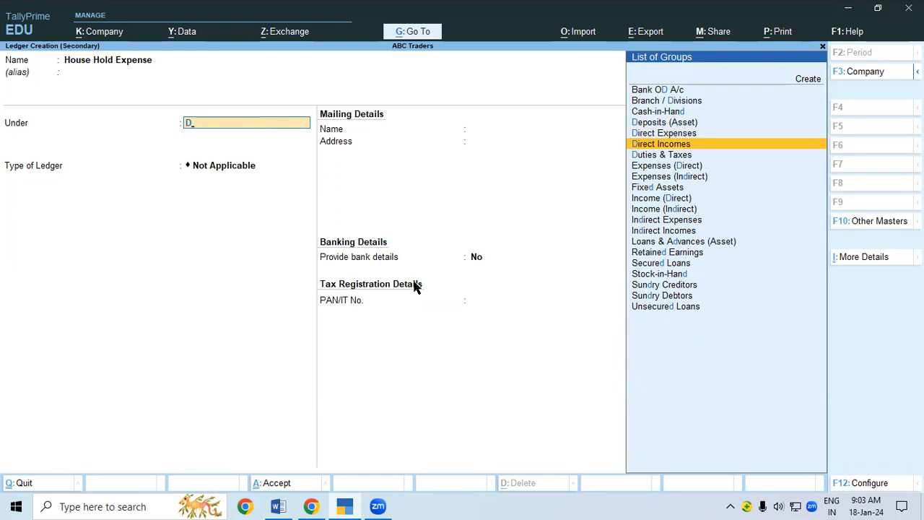
key(alt+c)
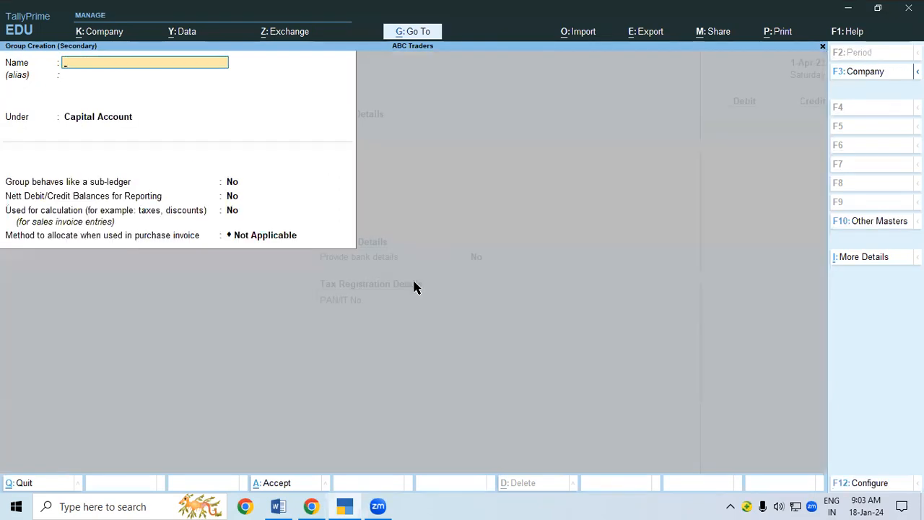
text(Drawing)
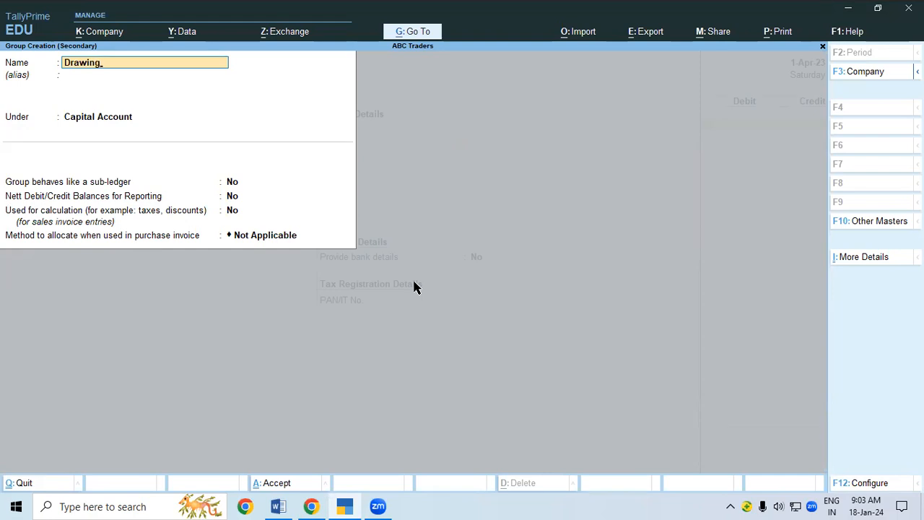
key(Return)
key(Return)
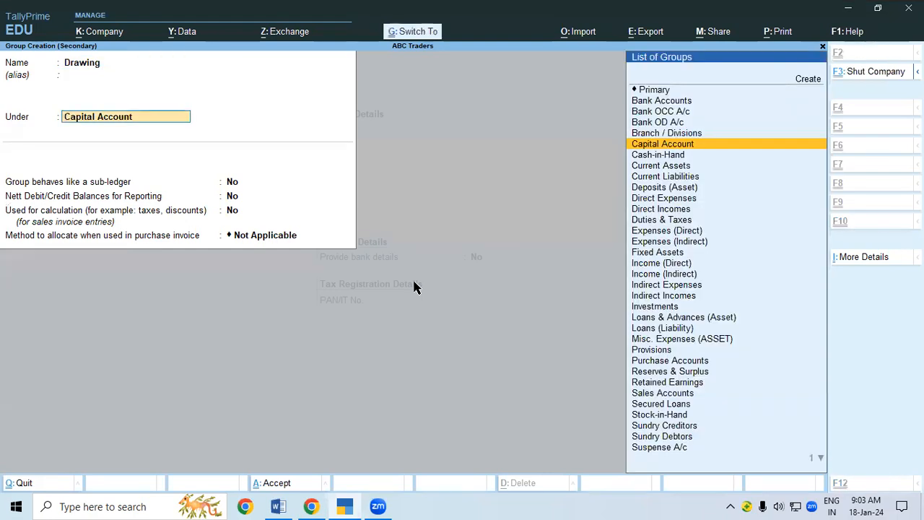
key(ctrl+a)
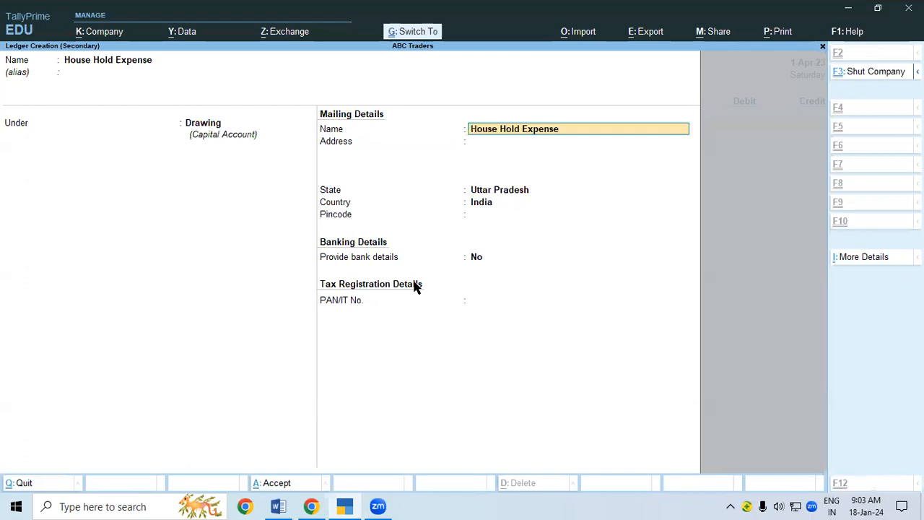
key(ctrl+a)
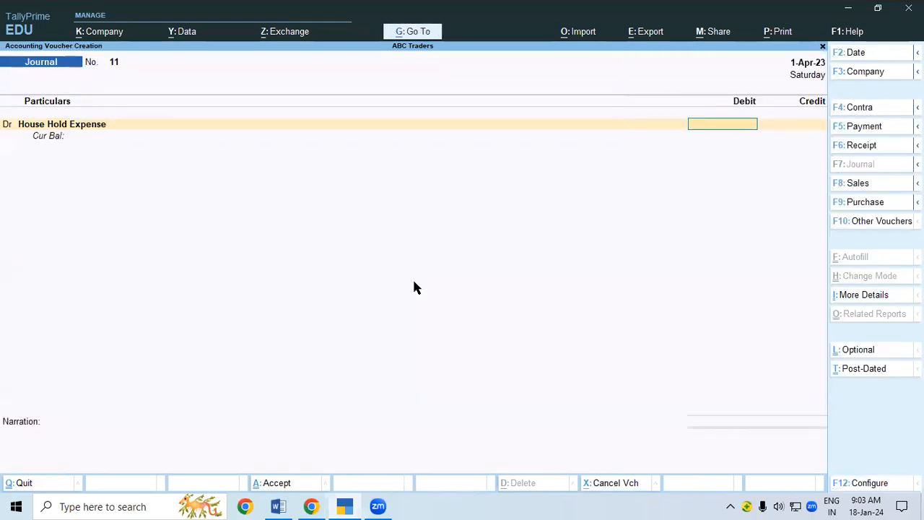
Debit House Hold Expense with 5,000, credit the same amount to Cash, and save the journal voucher
text(5000)
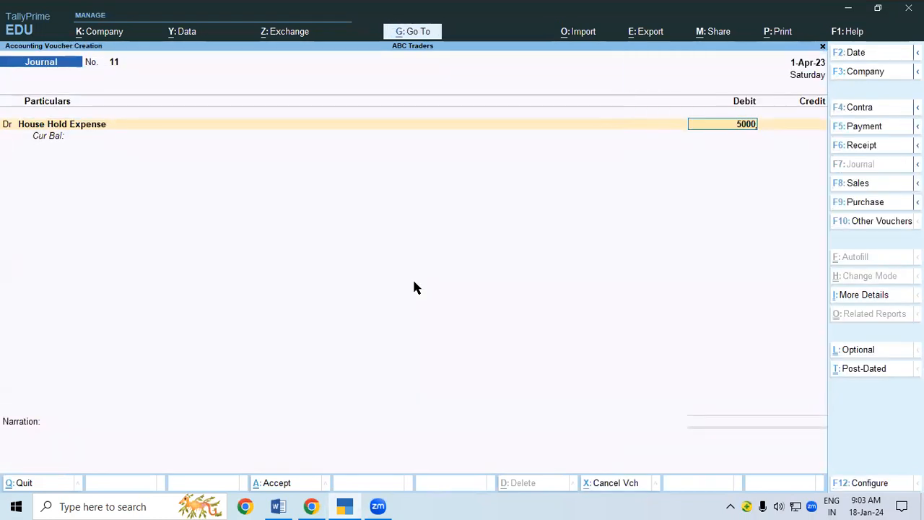
key(Return)
key(Return)
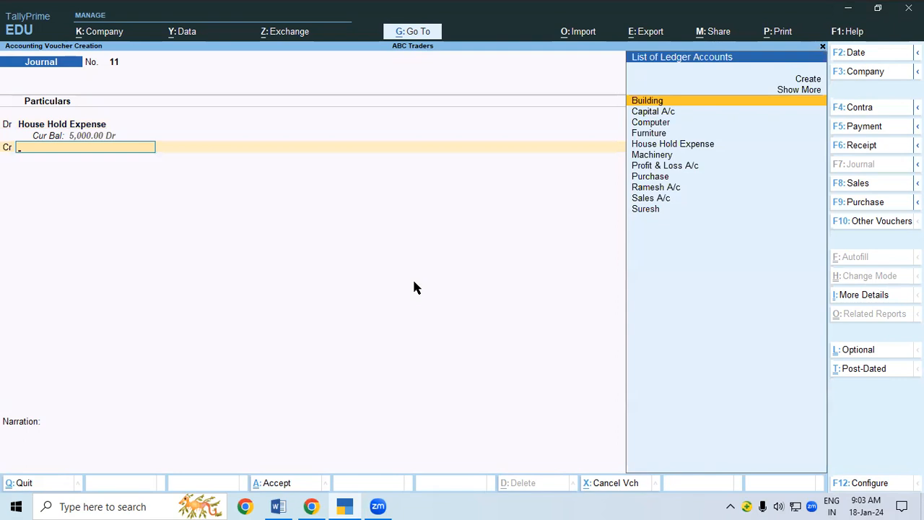
key(Up)
key(Return)
key(Down)
key(Down)
key(Down)
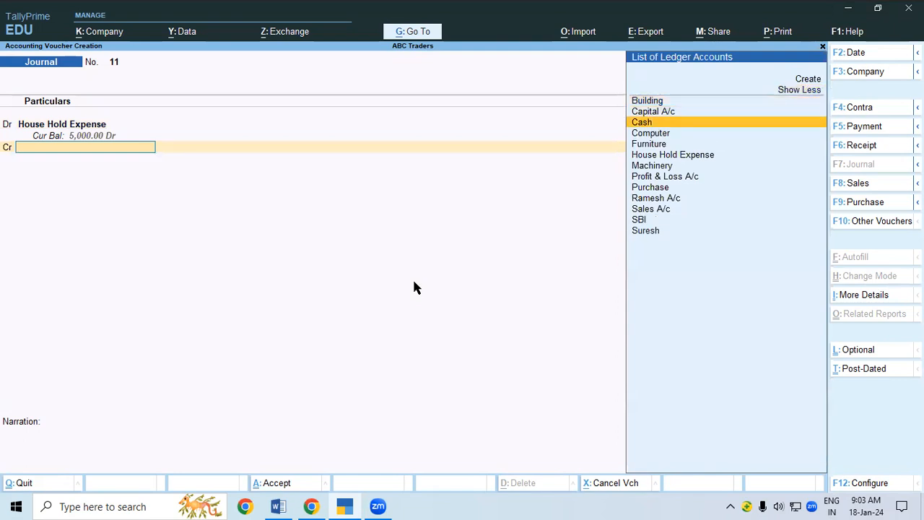
key(Return)
key(ctrl+a)
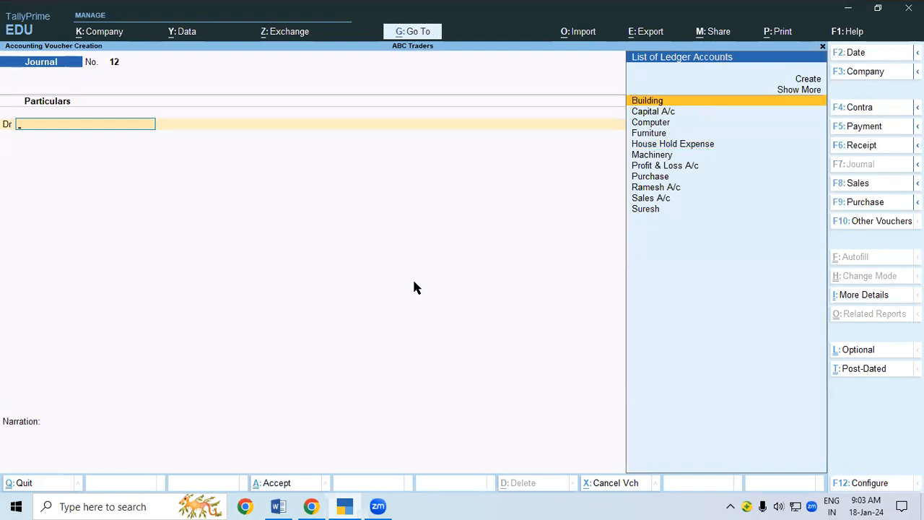
Leave voucher entry and look through the recorded vouchers in the Day Book
key(Escape)
key(Down)
key(Down)
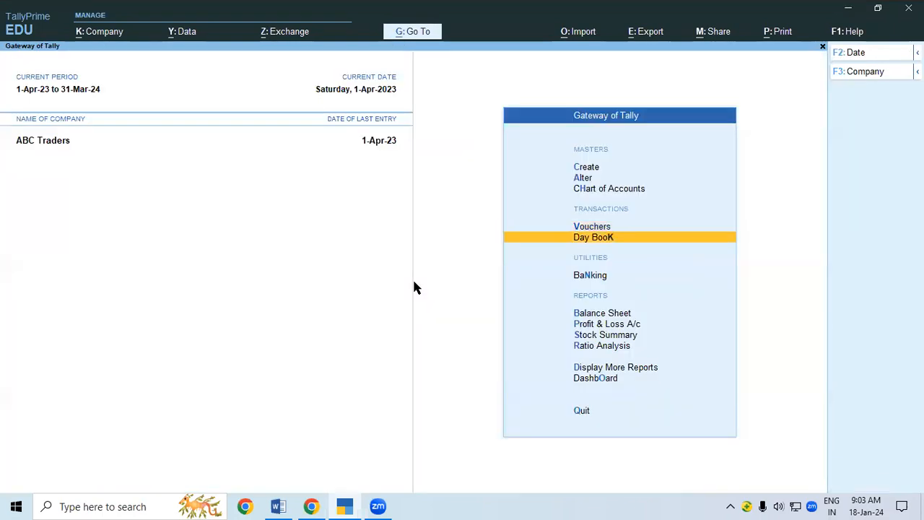
key(Up)
key(Up)
key(Down)
key(Return)
key(Down)
key(Down)
key(Down)
key(Down)
key(Down)
key(Down)
key(Down)
key(Escape)
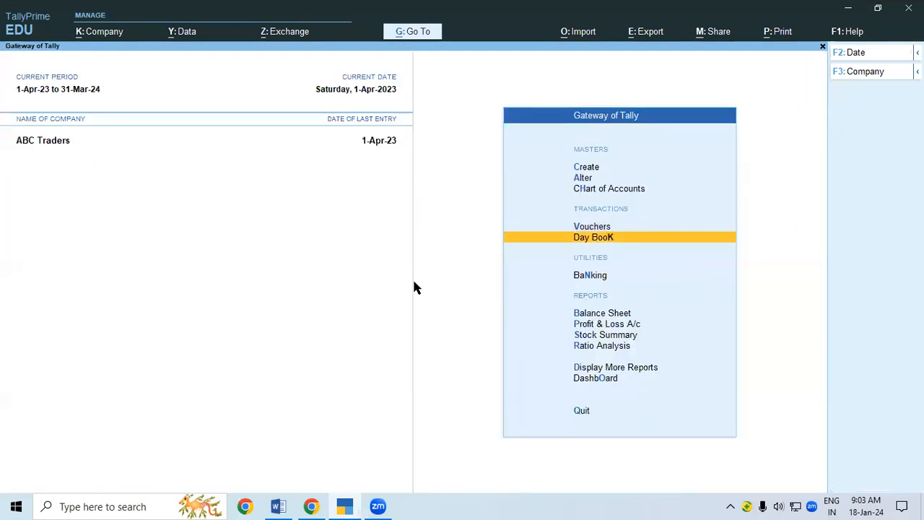
Open the Balance Sheet in its detailed view and examine the capital, liability and asset groups
key(Down)
key(Down)
key(Down)
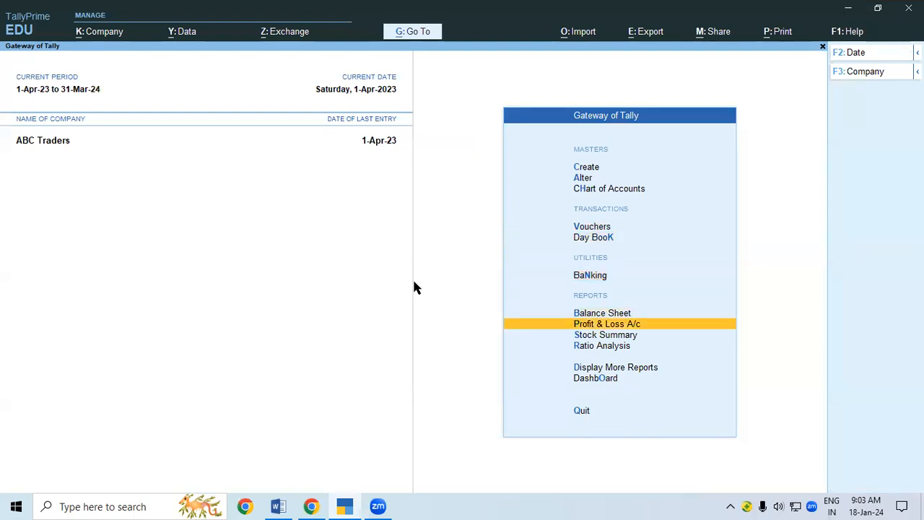
key(Up)
key(Return)
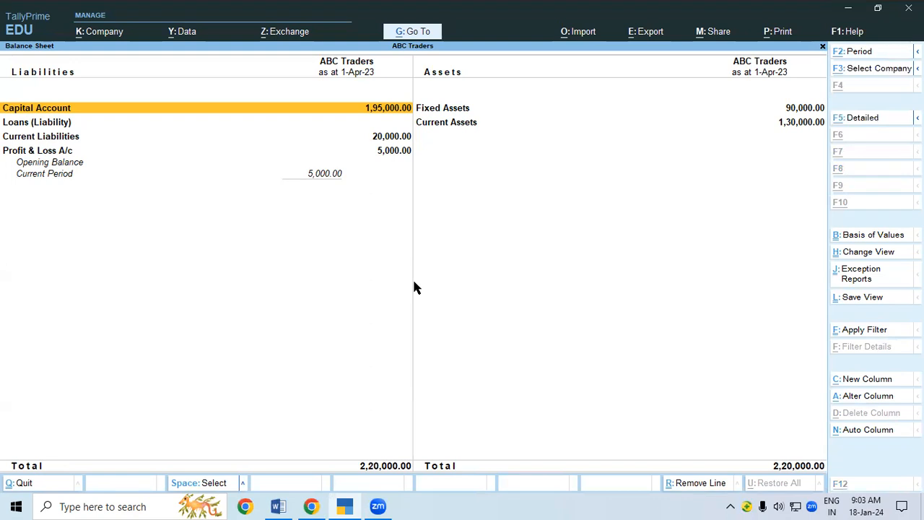
key(alt+F5)
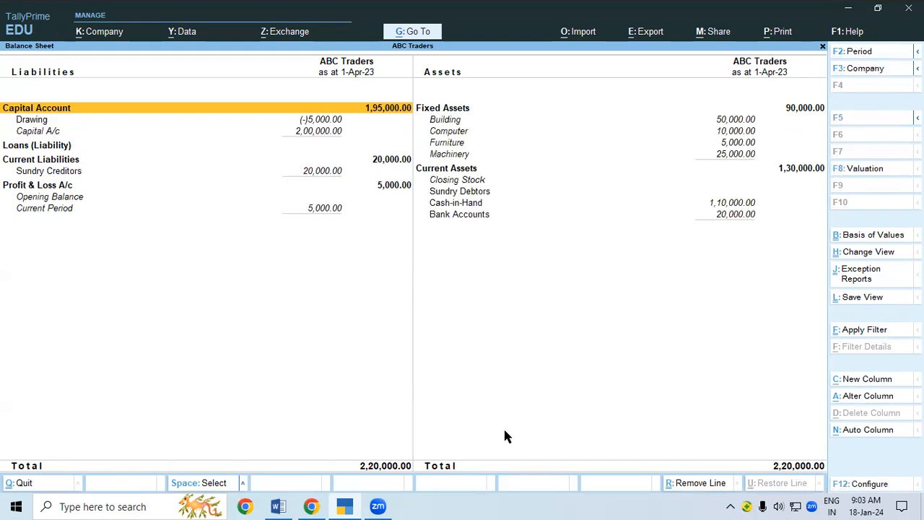
click(382, 475)
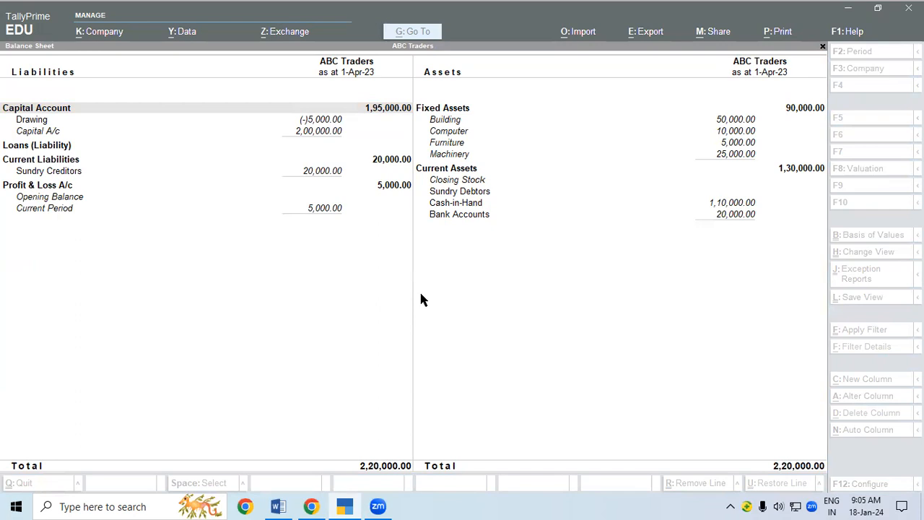
click(466, 39)
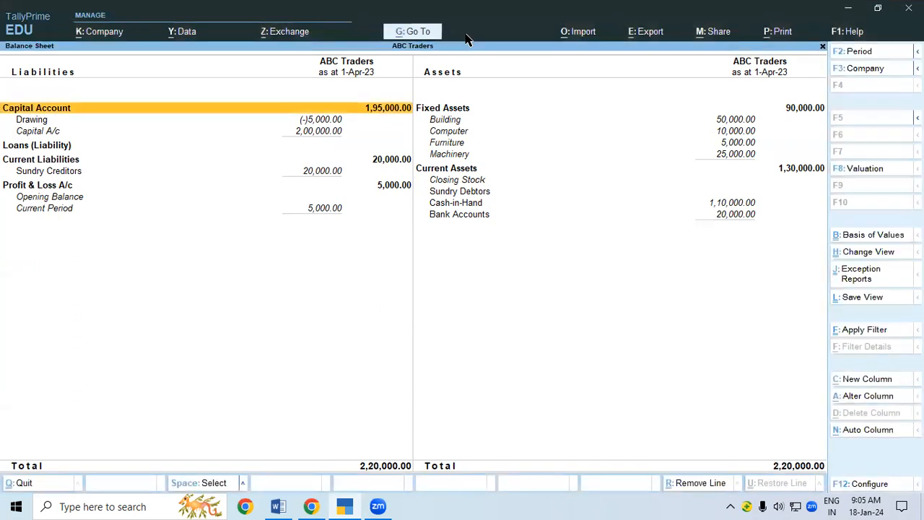
Leave the Balance Sheet and start a new ledger named House Hold Exp 2
key(Escape)
key(Escape)
key(Escape)
key(Return)
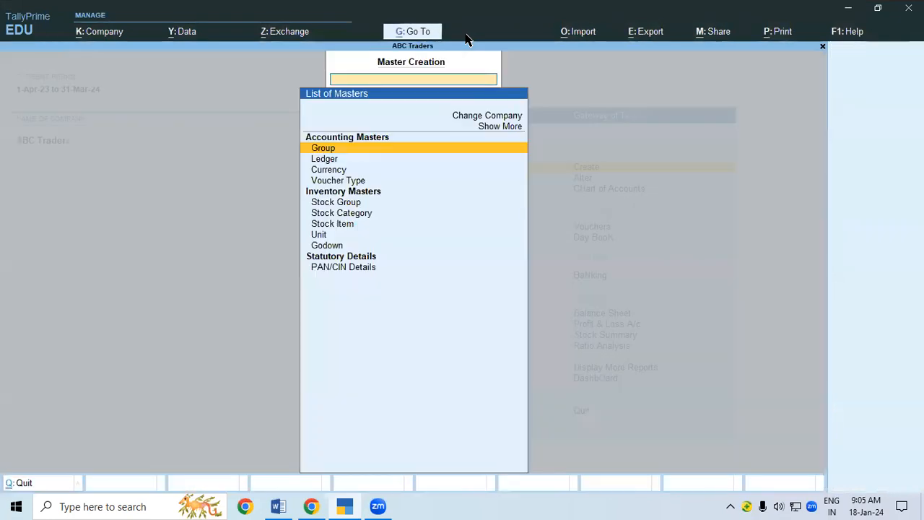
key(Down)
key(Return)
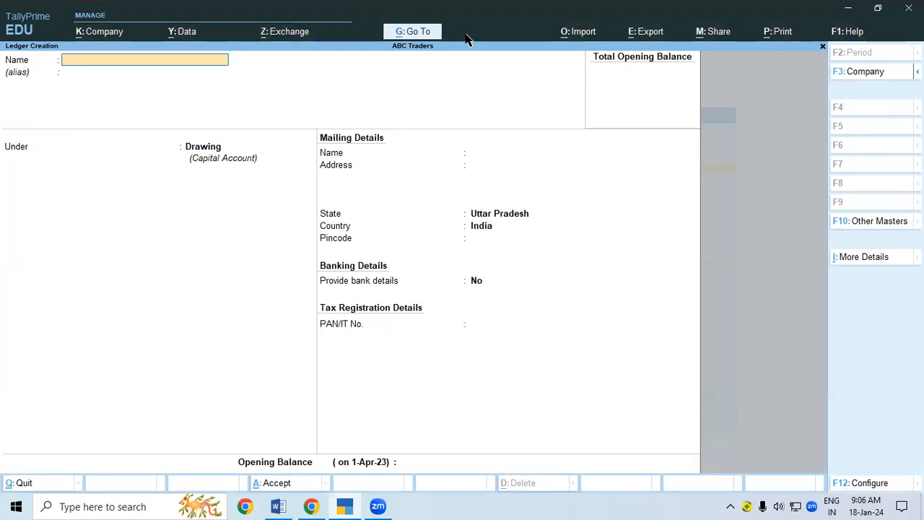
text(House Hold Exp 2)
key(Return)
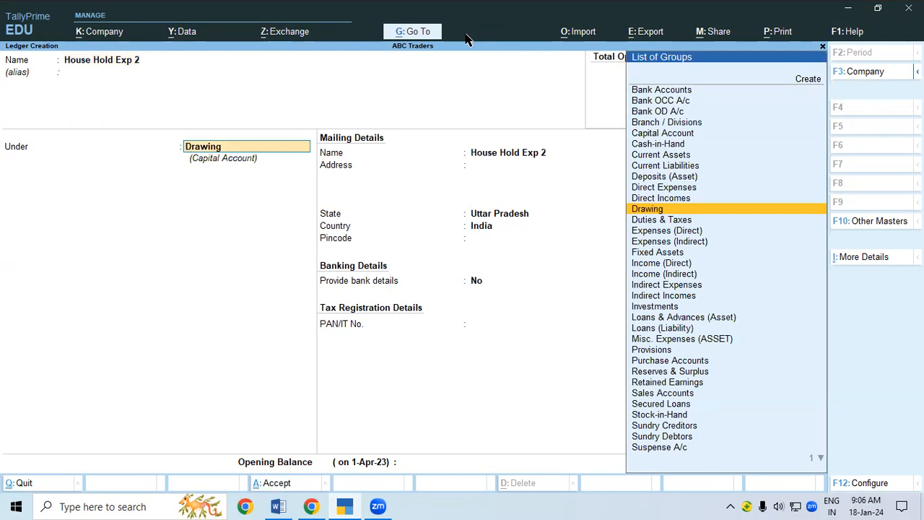
Try to create a group named Drawing2 under Capital Account as the ledger's parent, and cancel the group
key(alt+c)
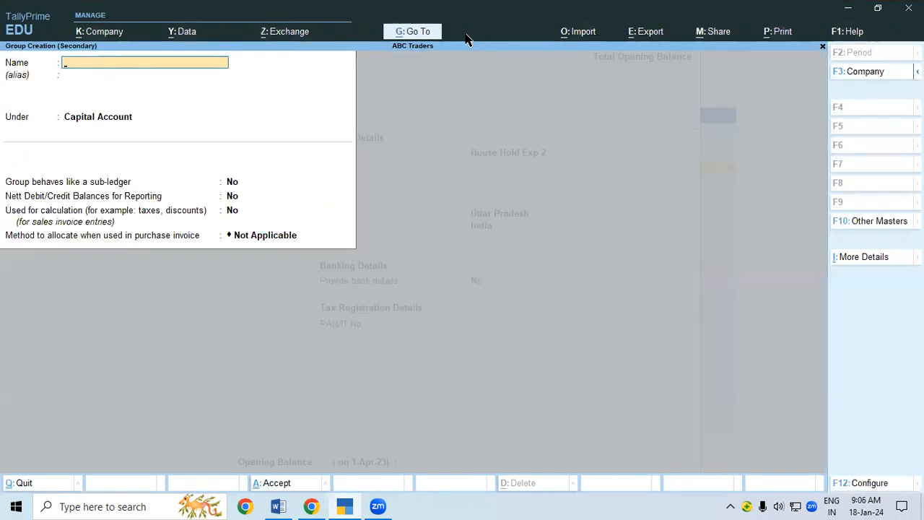
text(Drawing2)
key(Return)
key(Return)
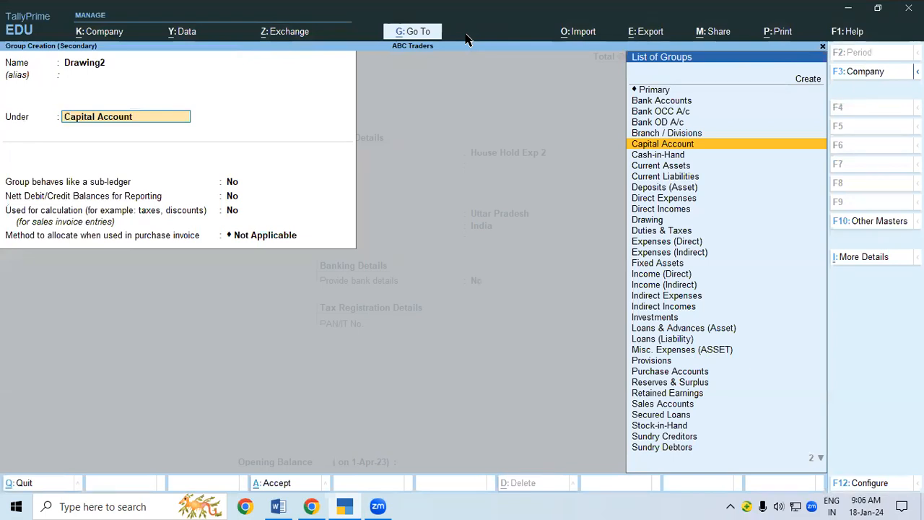
key(Escape)
key(Escape)
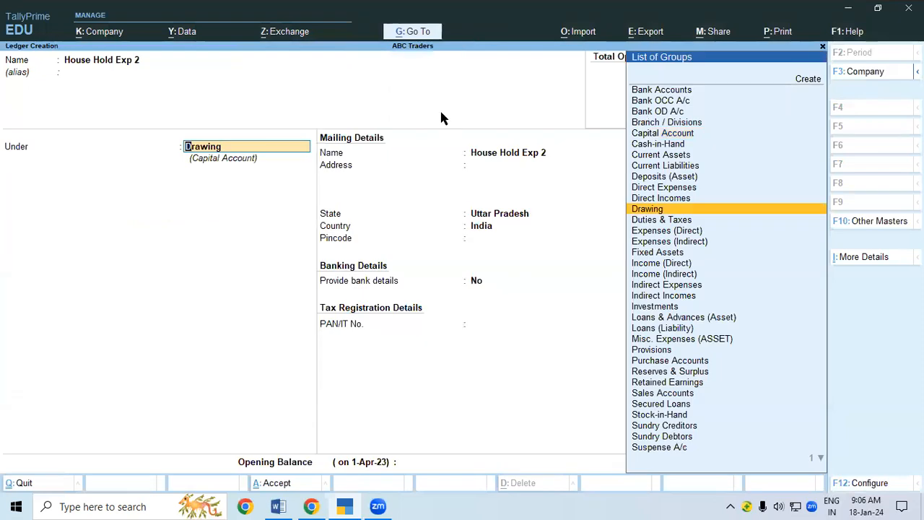
Switch to Word and examine the eighth transaction, about goods sold on credit to a customer
click(280, 506)
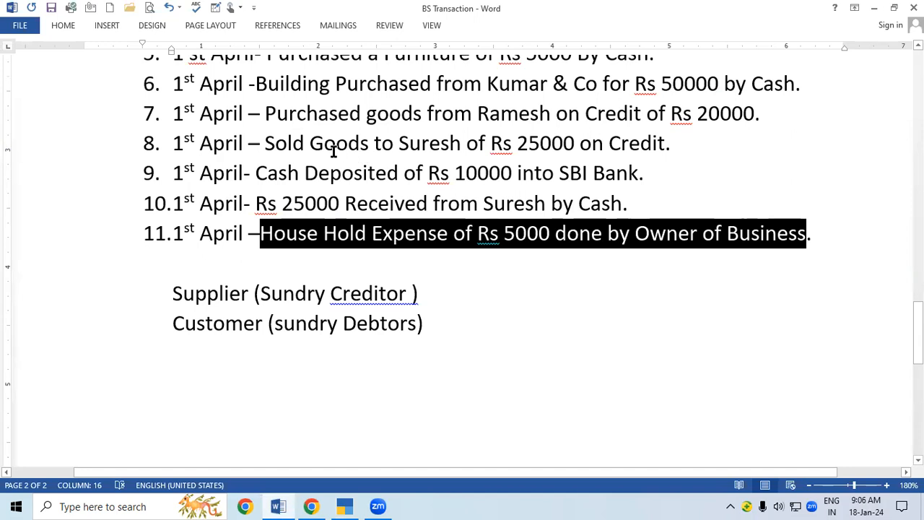
click(267, 143)
drag(267, 143, 370, 143)
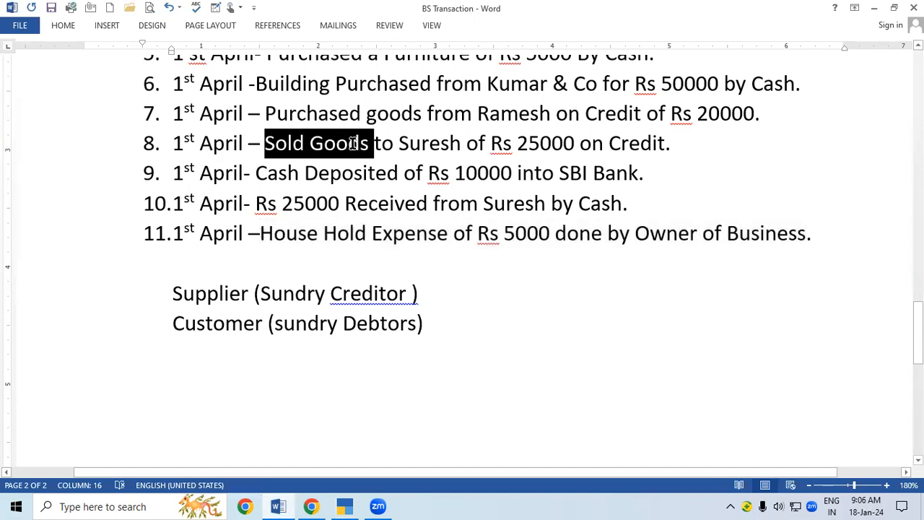
click(300, 169)
drag(266, 143, 353, 146)
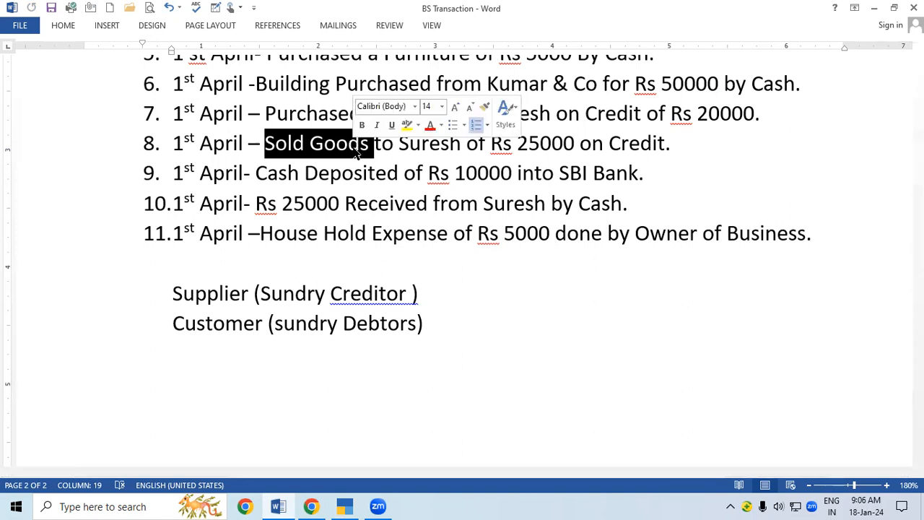
drag(400, 148, 459, 148)
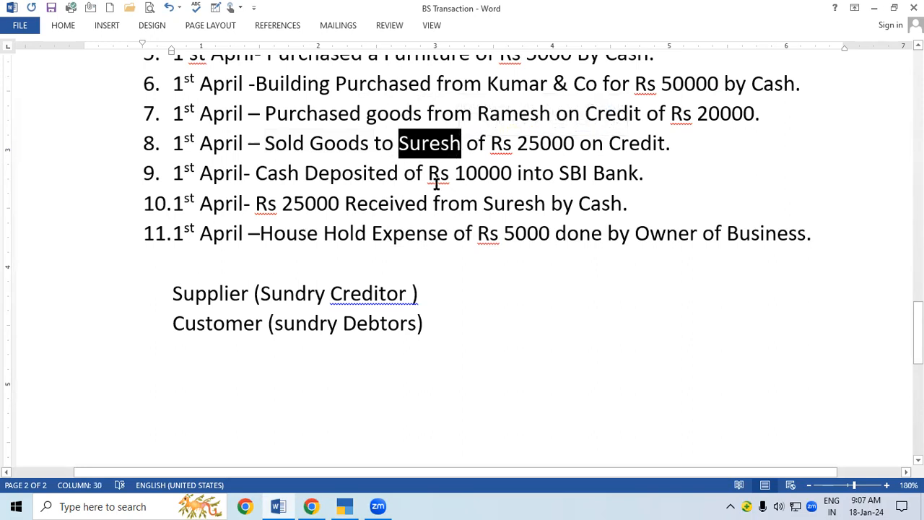
Return to TallyPrime and discard the unfinished House Hold Exp 2 ledger
click(345, 506)
key(Escape)
key(Escape)
key(Escape)
Open journal voucher 8 from the Day Book to examine how the credit sale is debited and credited
key(Down)
key(Down)
key(Down)
key(Down)
key(Return)
key(Down)
key(Down)
key(Down)
key(Down)
key(Down)
key(Down)
key(Down)
key(Down)
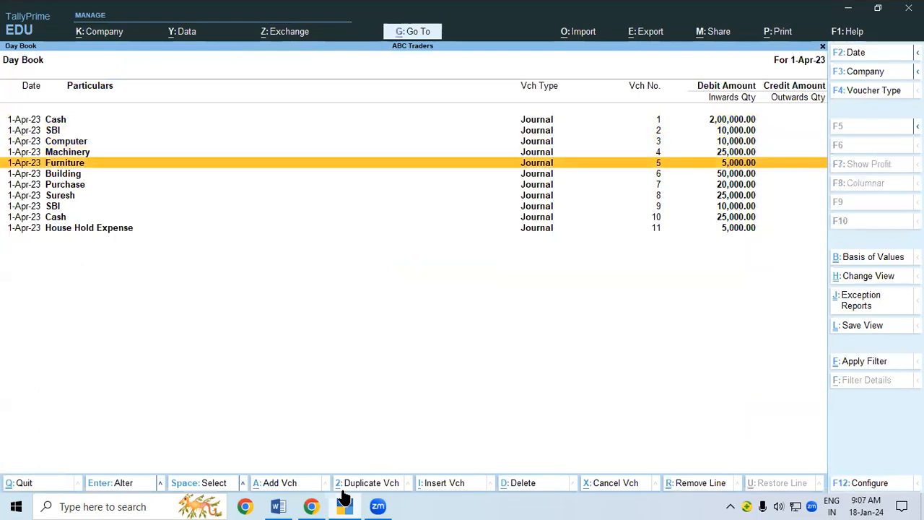
key(Up)
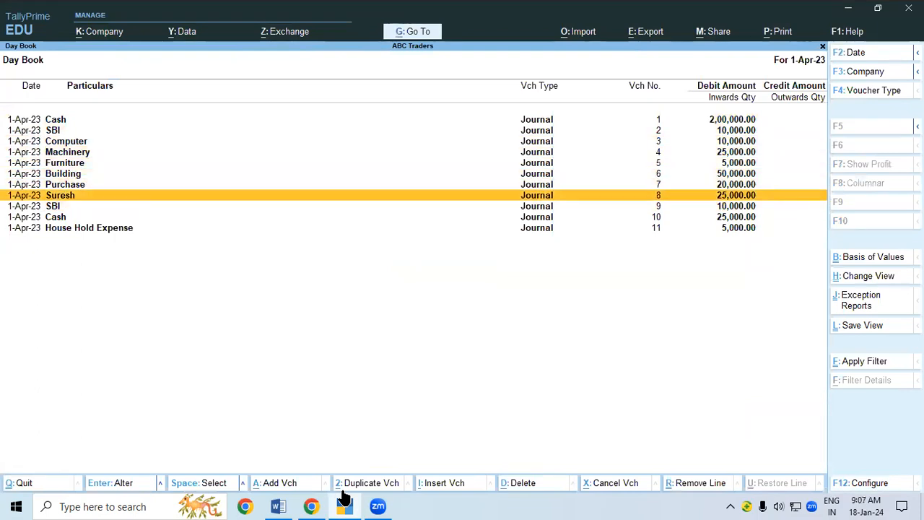
key(Return)
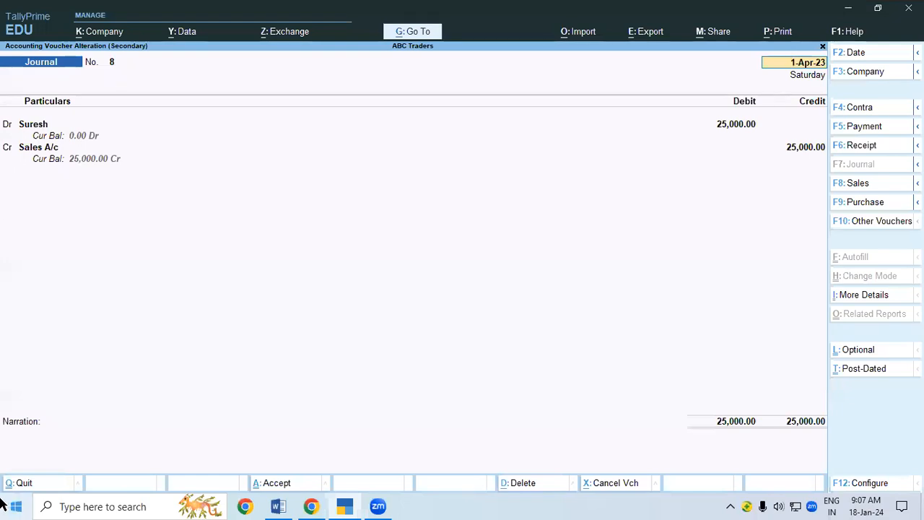
Switch to Word and examine the tenth transaction, about the cash received from the customer
click(278, 506)
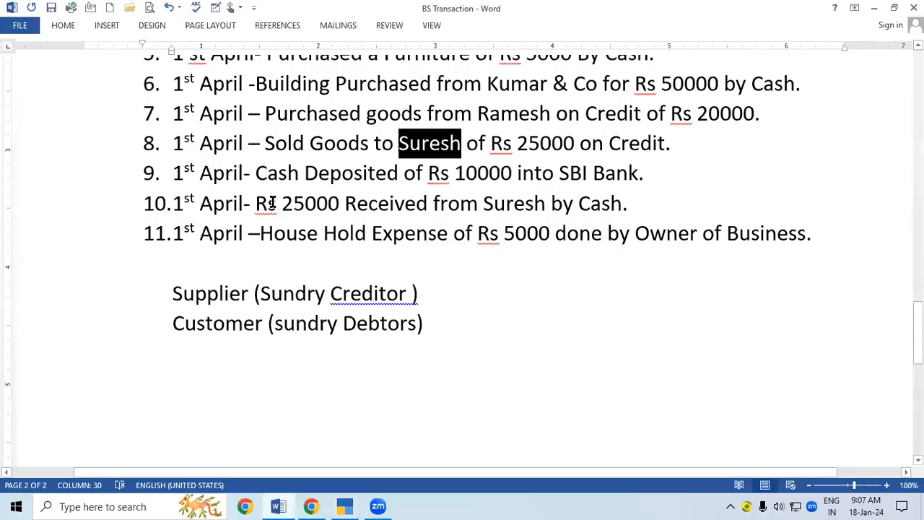
drag(257, 203, 628, 206)
click(631, 210)
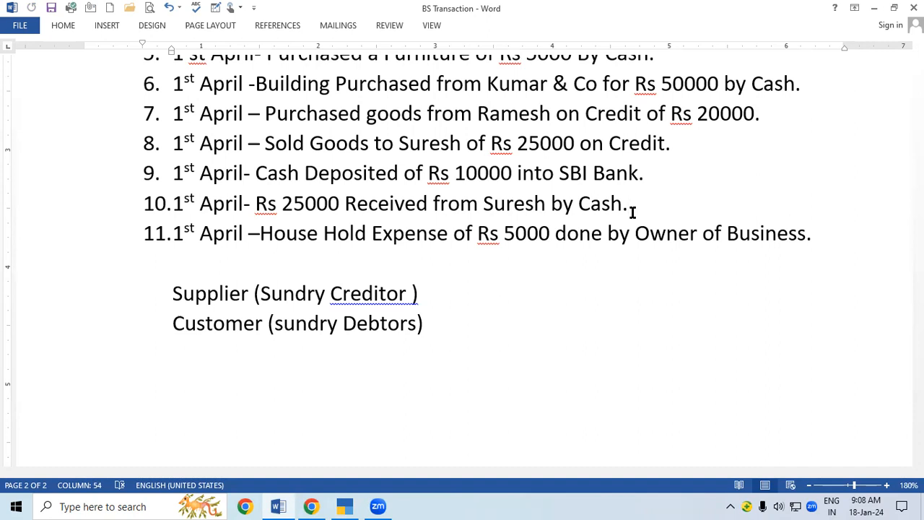
Return to TallyPrime and leave journal voucher 8 without changes, going back to the Day Book
click(351, 504)
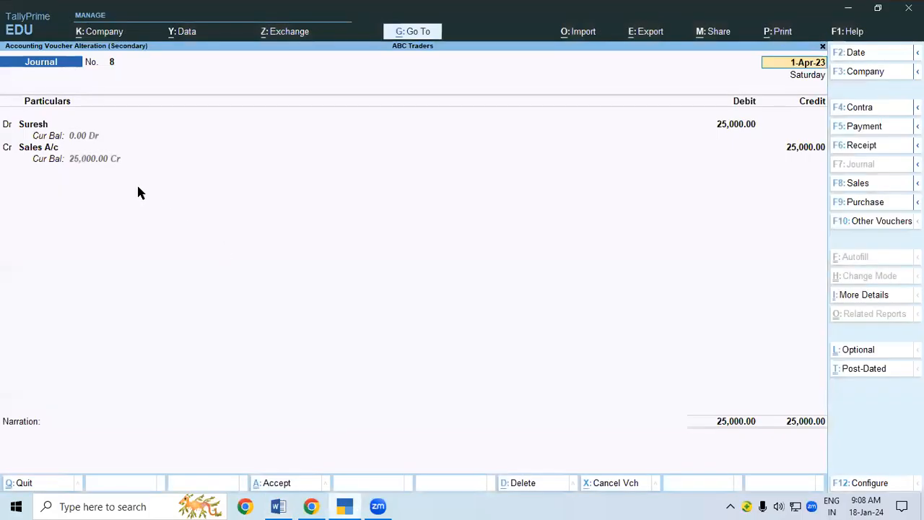
key(Escape)
key(y)
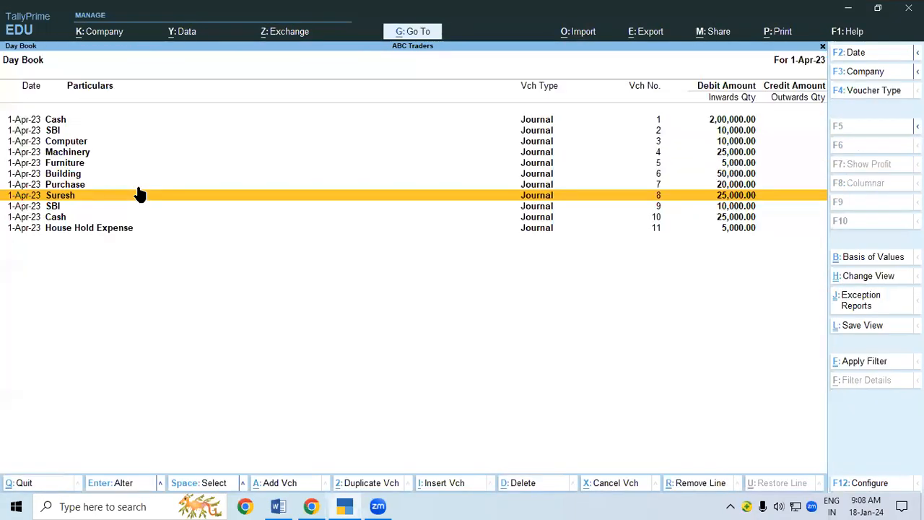
Leave the Day Book, open the ABC Traders company for alteration, and request its deletion but cancel it
key(Escape)
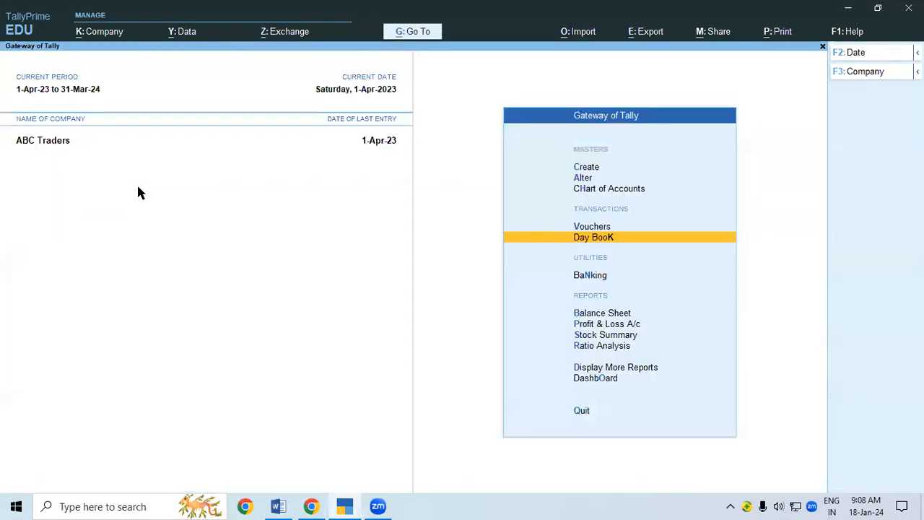
click(116, 33)
click(106, 71)
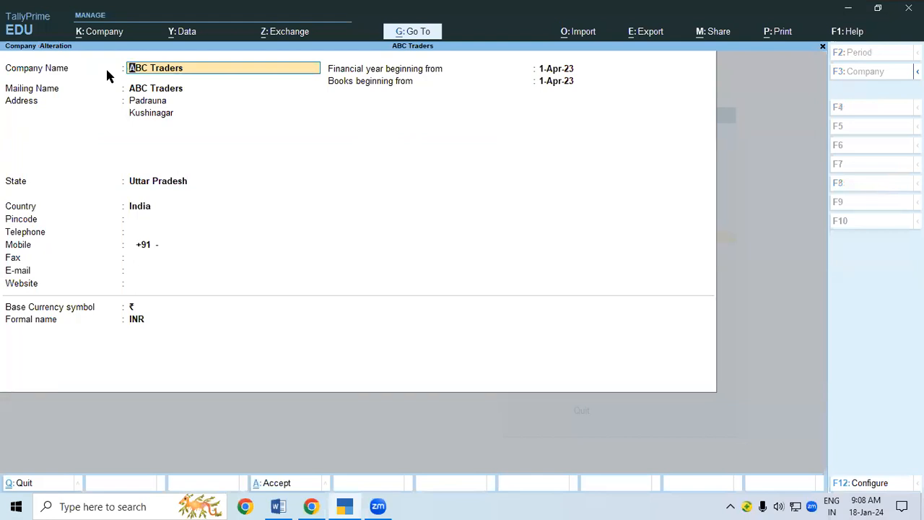
key(alt+d)
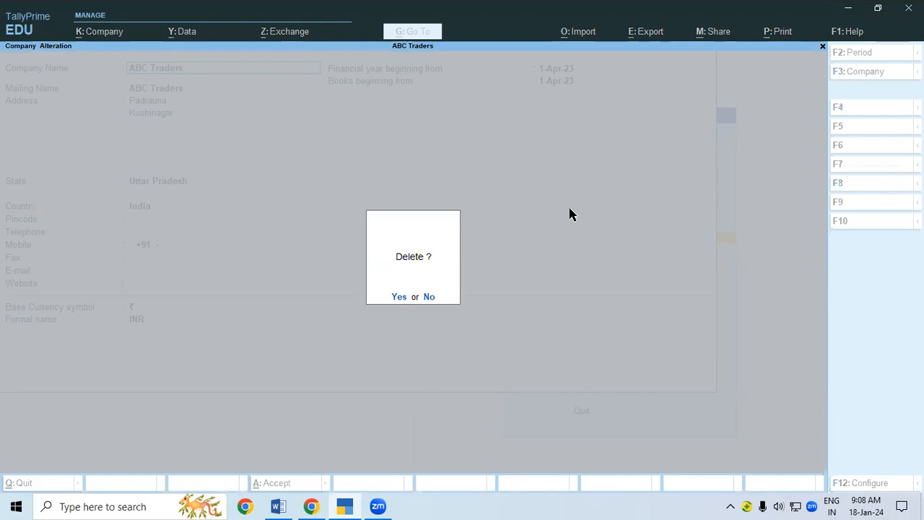
key(Escape)
key(Escape)
key(Escape)
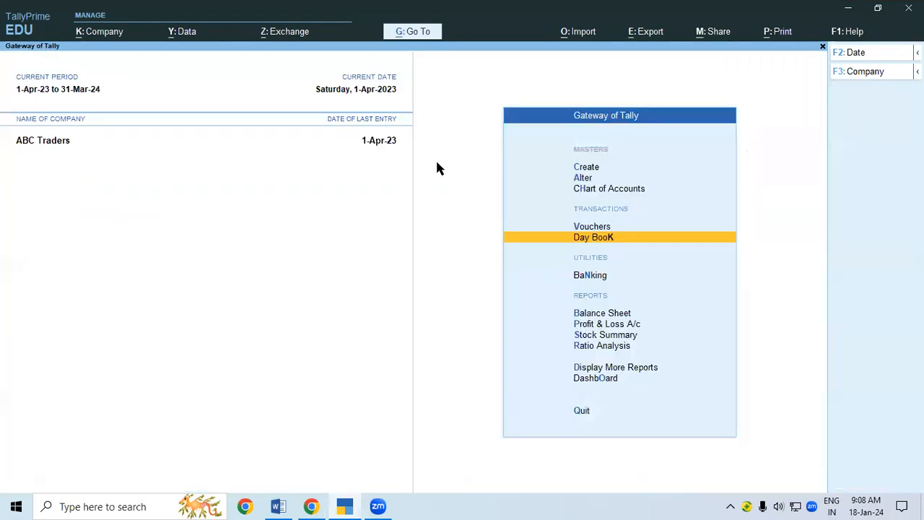
Reopen the ABC Traders company for alteration and try to delete it again
click(103, 33)
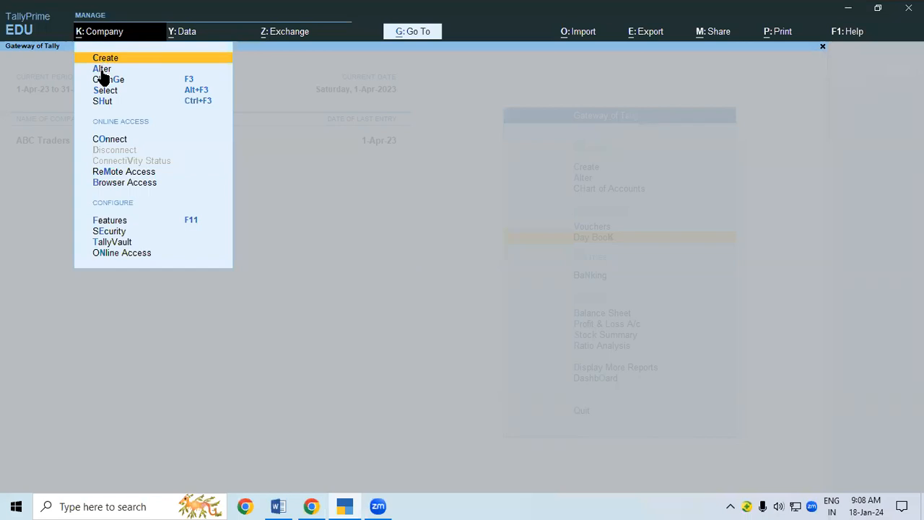
click(101, 69)
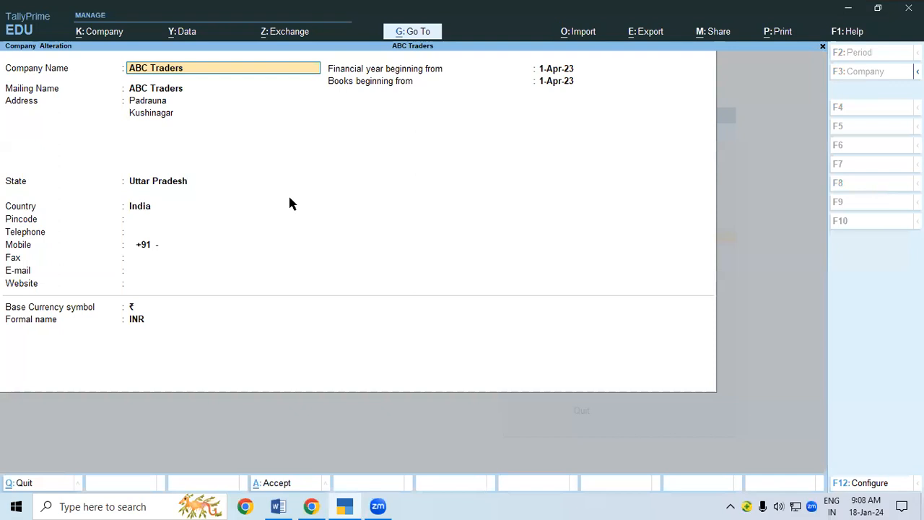
key(alt+d)
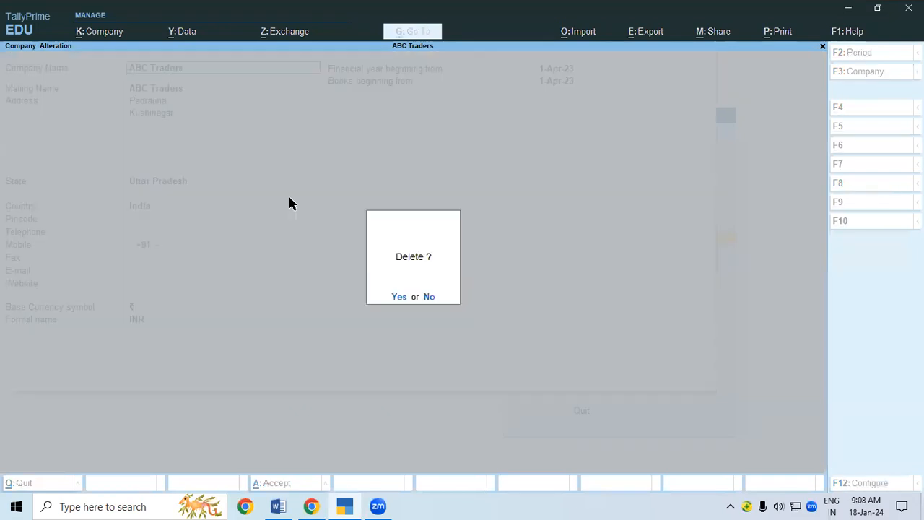
click(398, 297)
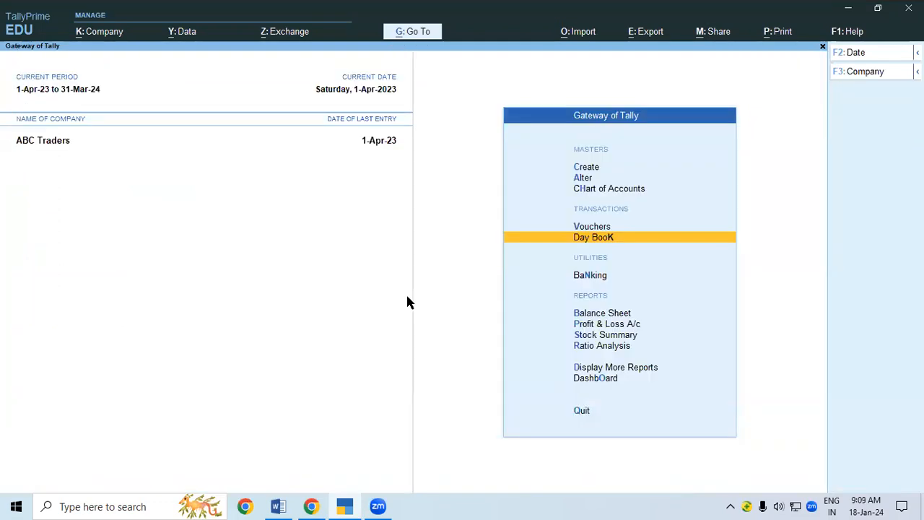
Open the Balance Sheet to compare total liabilities with total assets, and return to the Gateway of Tally
key(b)
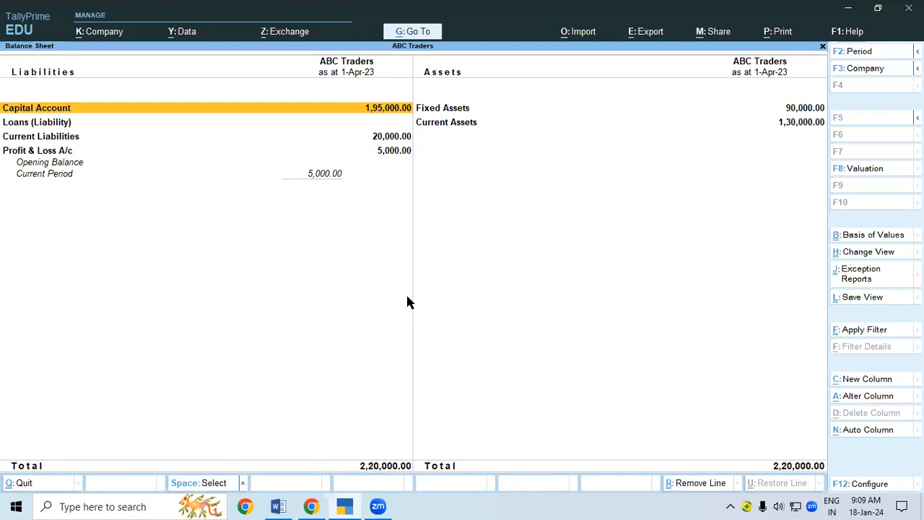
key(Escape)
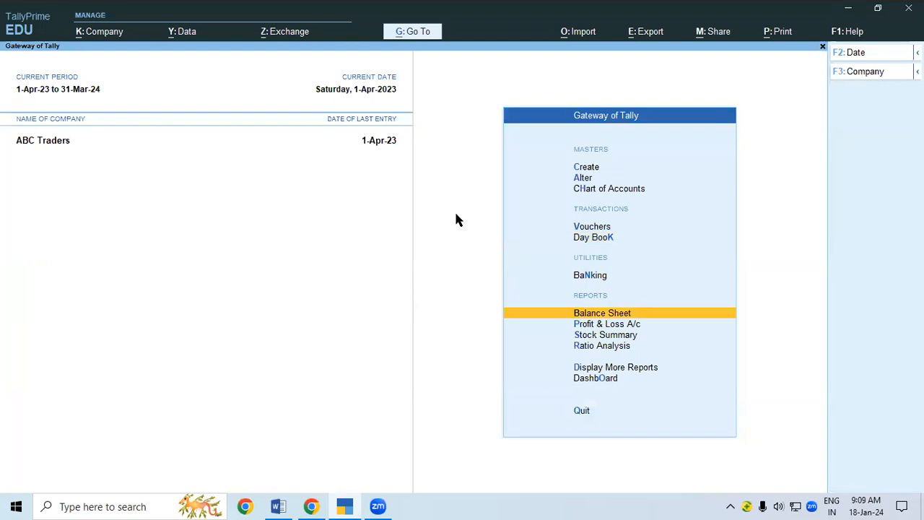
key(alt+k)
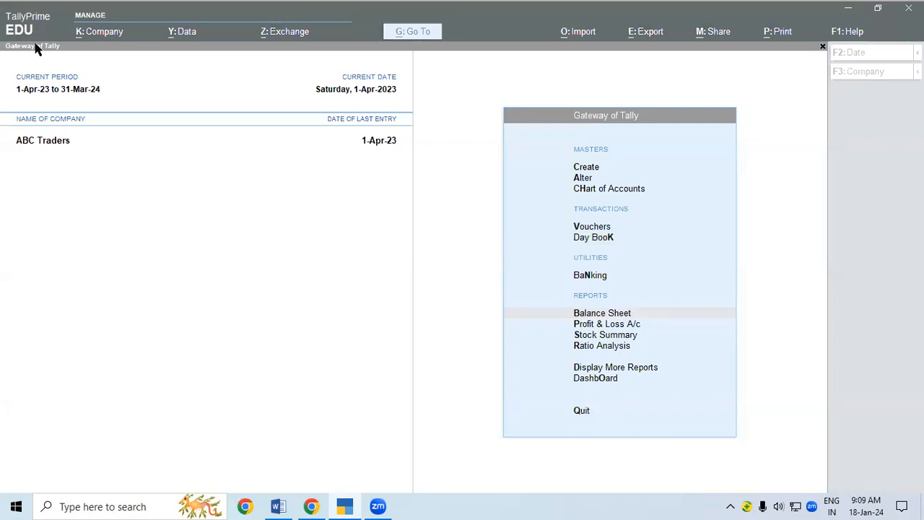
Open the Trial Balance to examine the debit and credit closing balances, and return to the Gateway of Tally
click(636, 369)
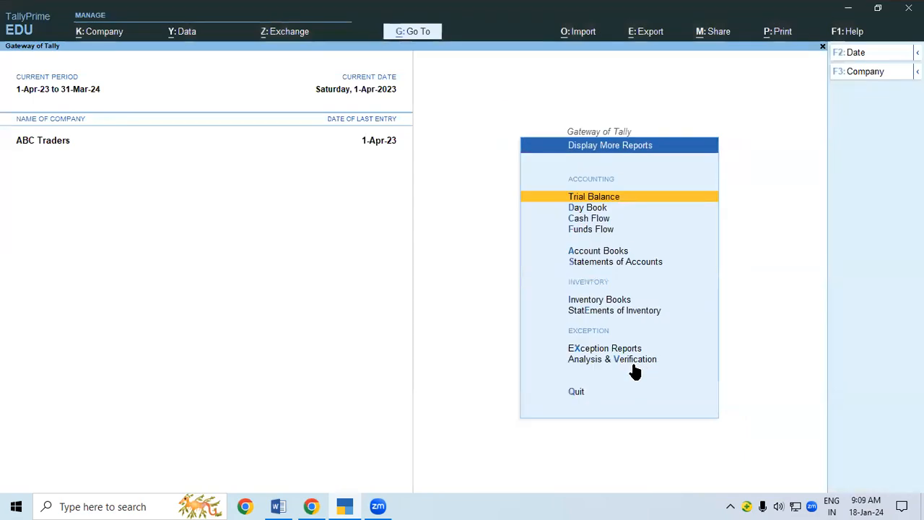
key(Return)
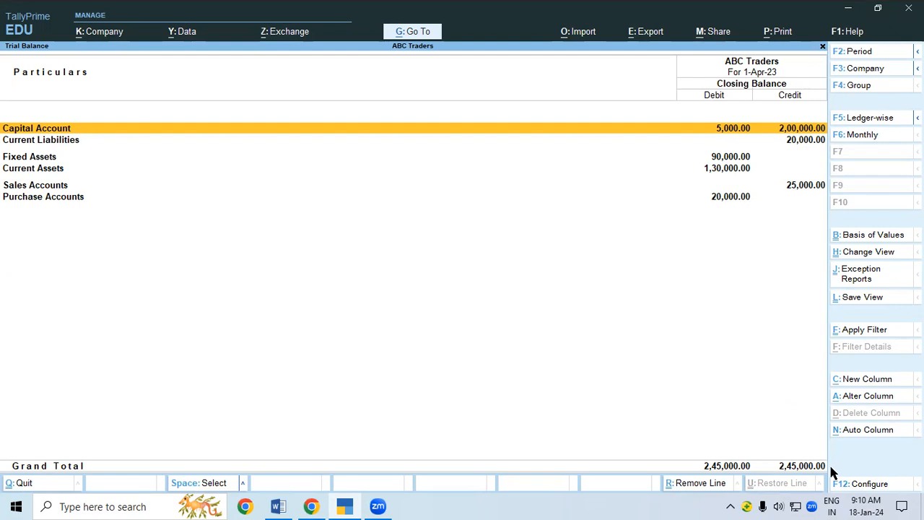
key(Escape)
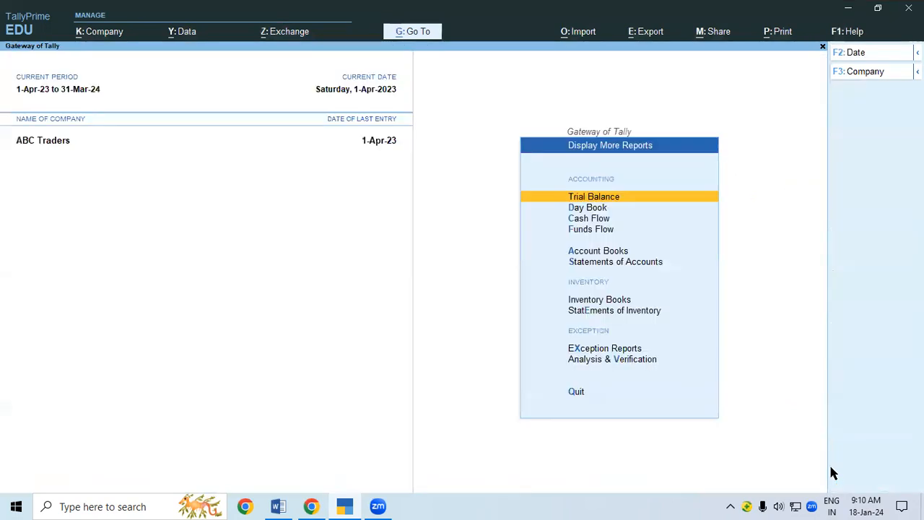
key(Escape)
Open the Profit & Loss A/c to examine purchases, sales, gross profit and net profit, and close the report
key(Up)
key(Up)
key(Up)
key(Up)
key(Down)
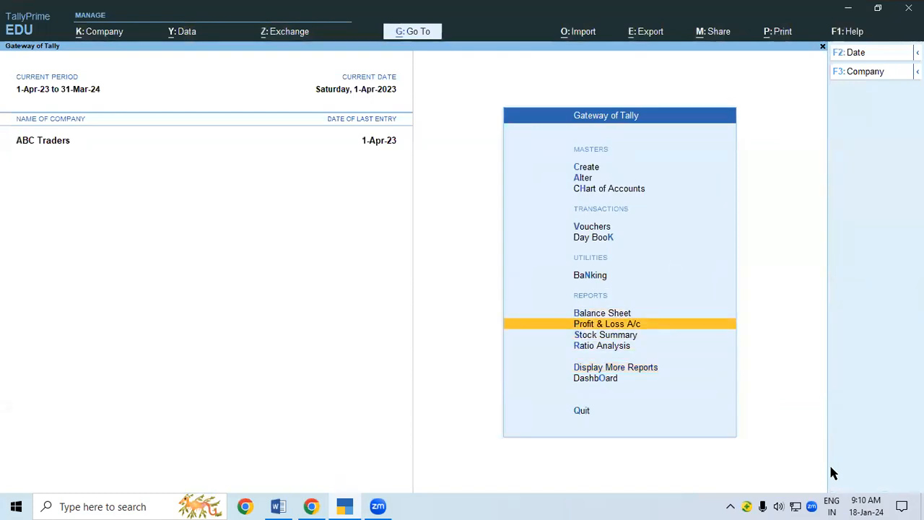
key(Return)
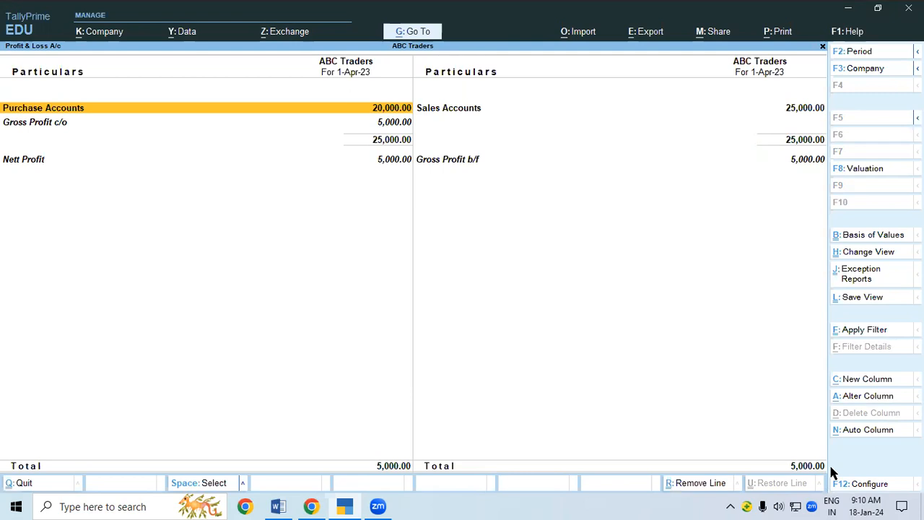
key(Escape)
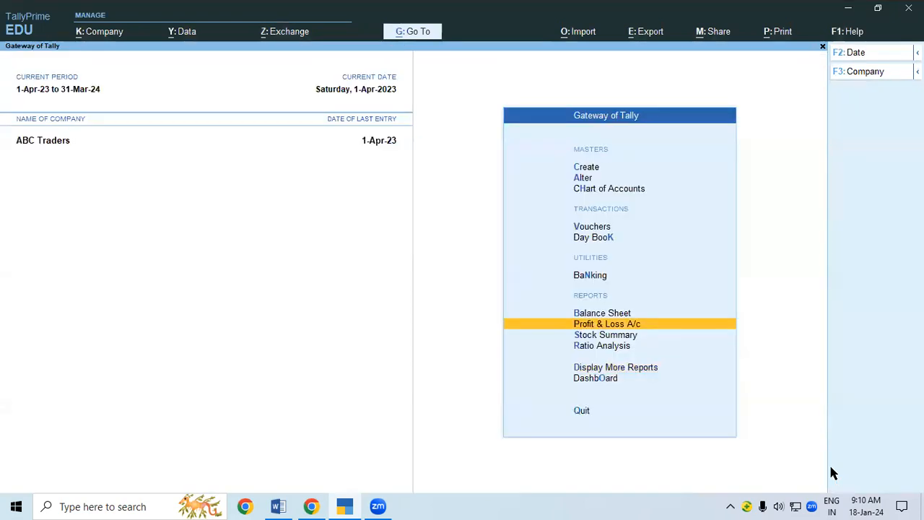
Open the Balance Sheet in detailed view to examine the breakdown of capital, drawings, creditors, fixed assets and current assets
key(Up)
key(Return)
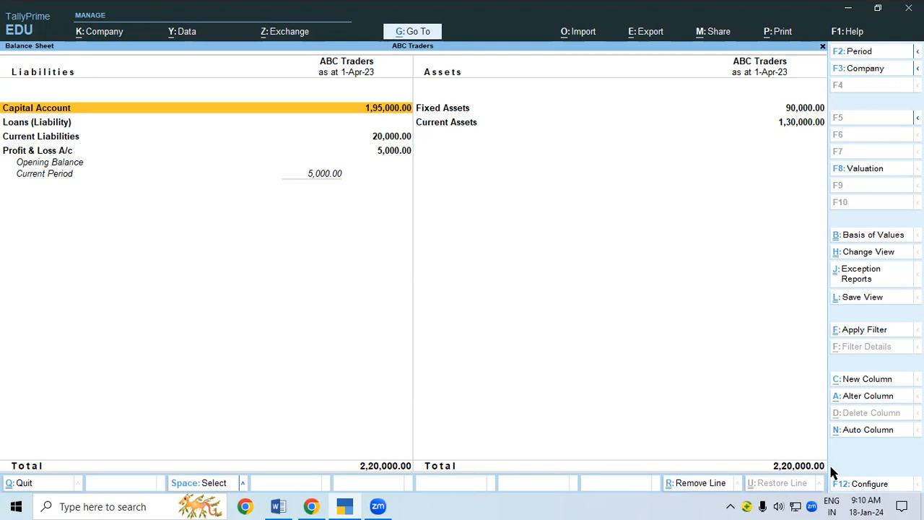
key(alt)
key(alt+F5)
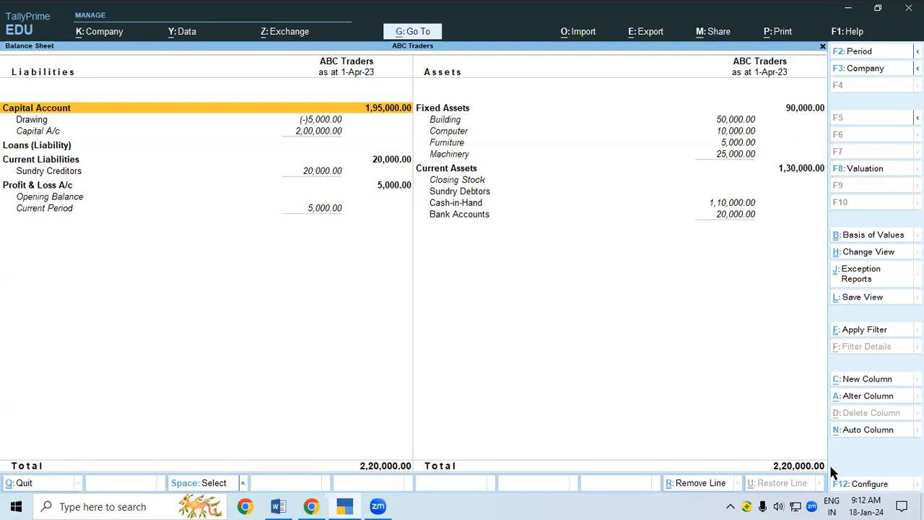
Close the Balance Sheet and quit TallyPrime
key(Escape)
key(Escape)
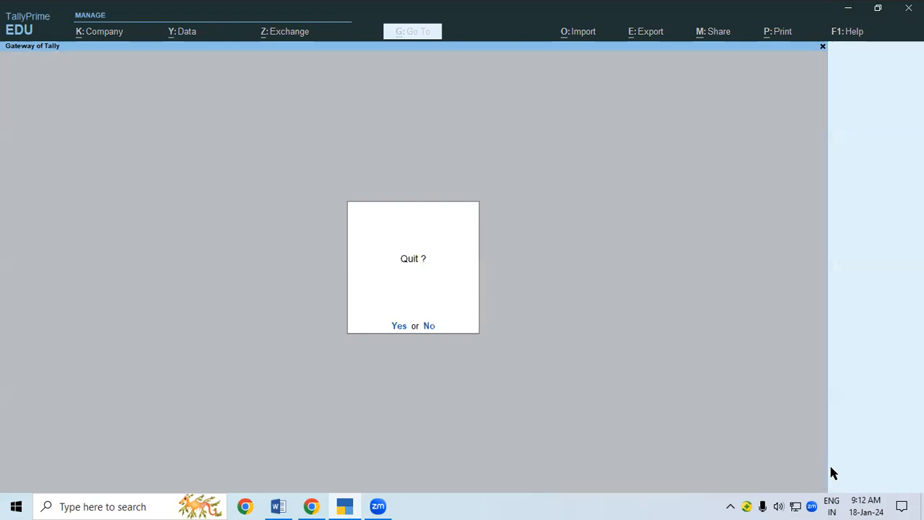
key(Return)
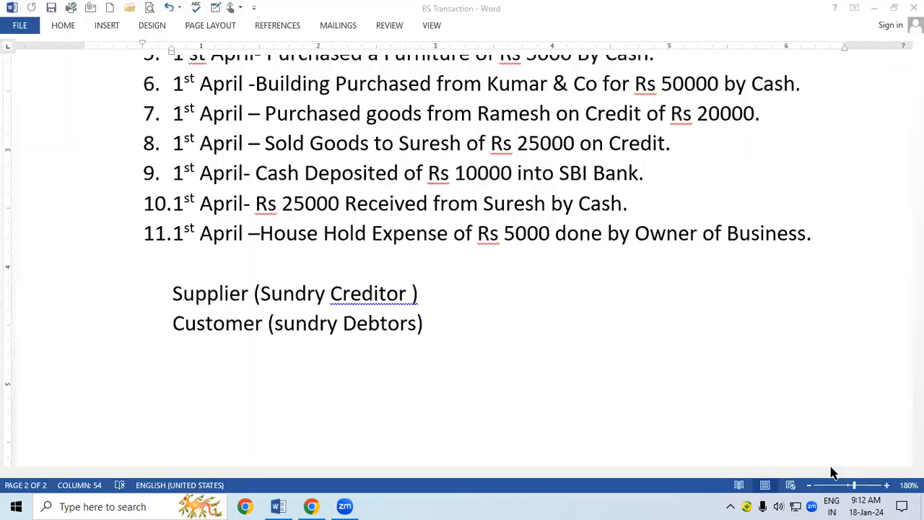